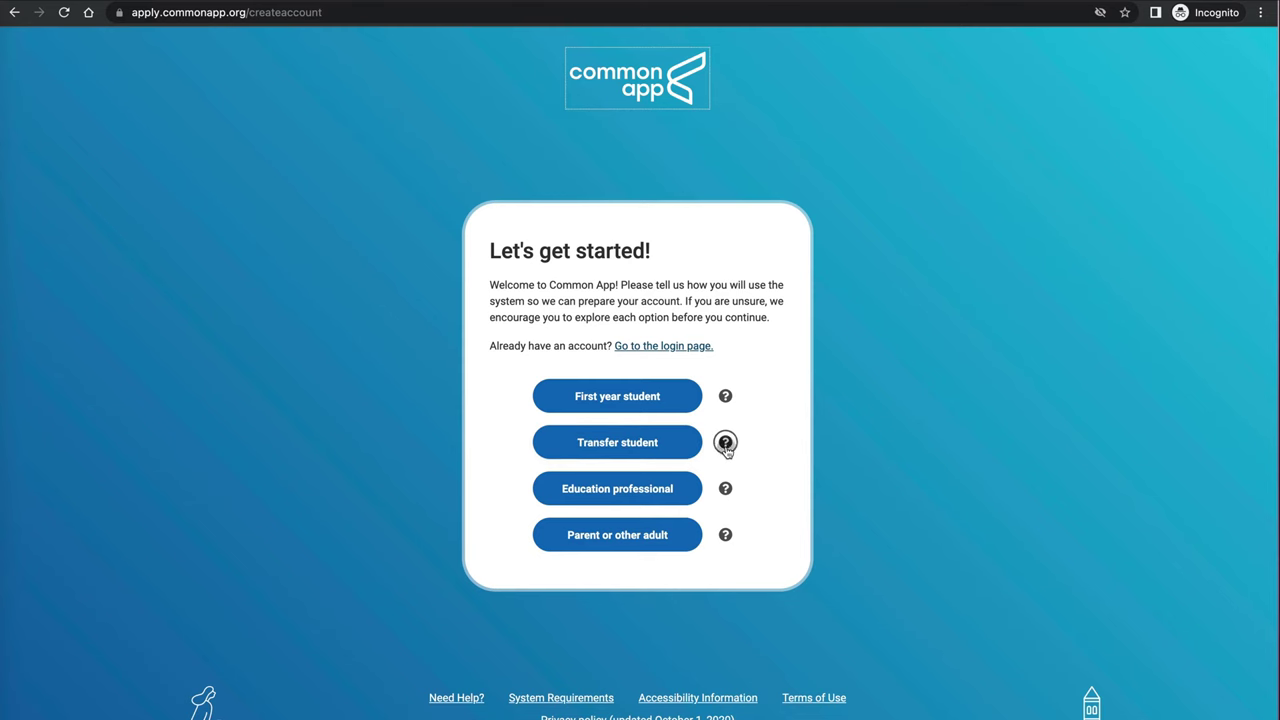
Read the account type explanations for Transfer student and Parent or other adult.
left_click(723, 443)
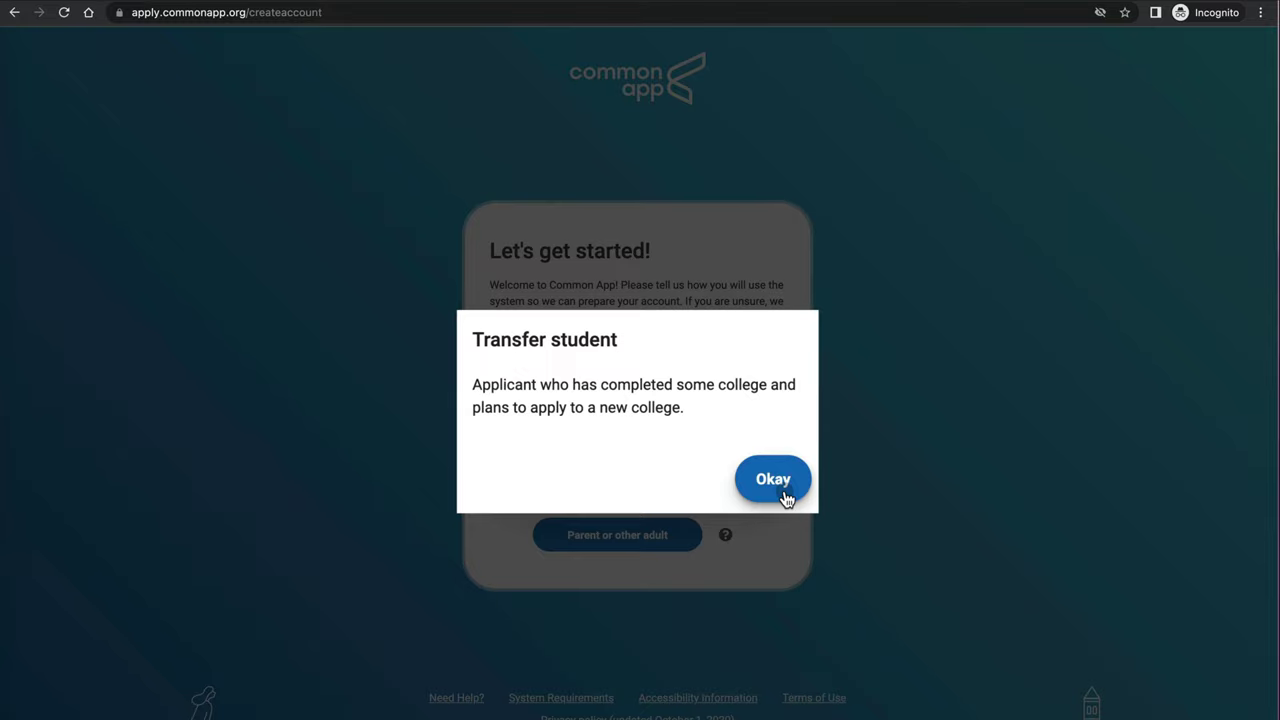
left_click(740, 466)
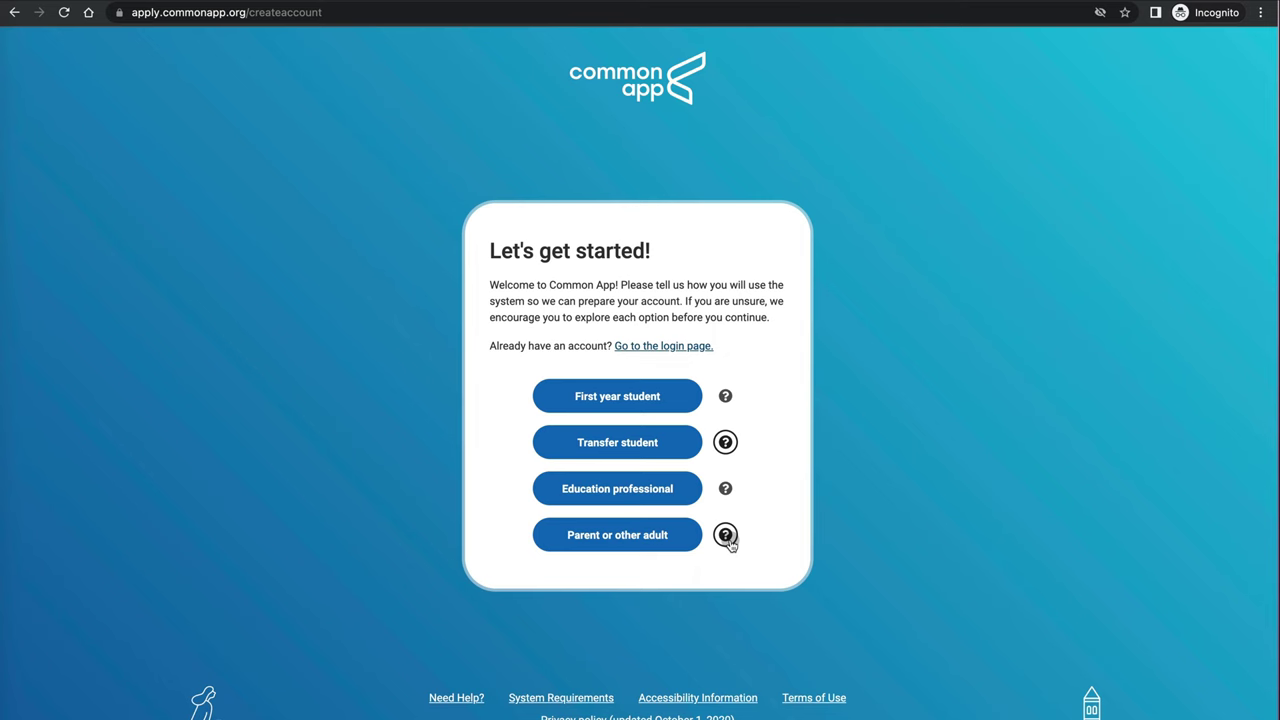
left_click(726, 536)
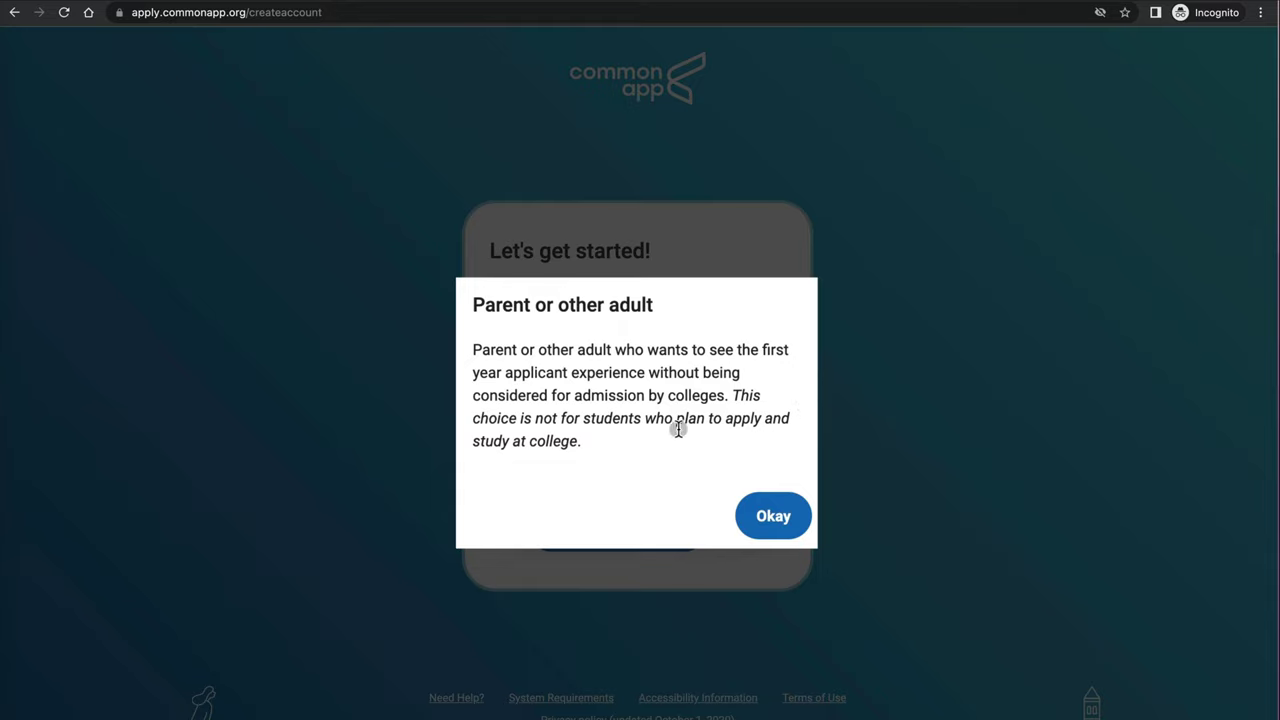
left_click(770, 512)
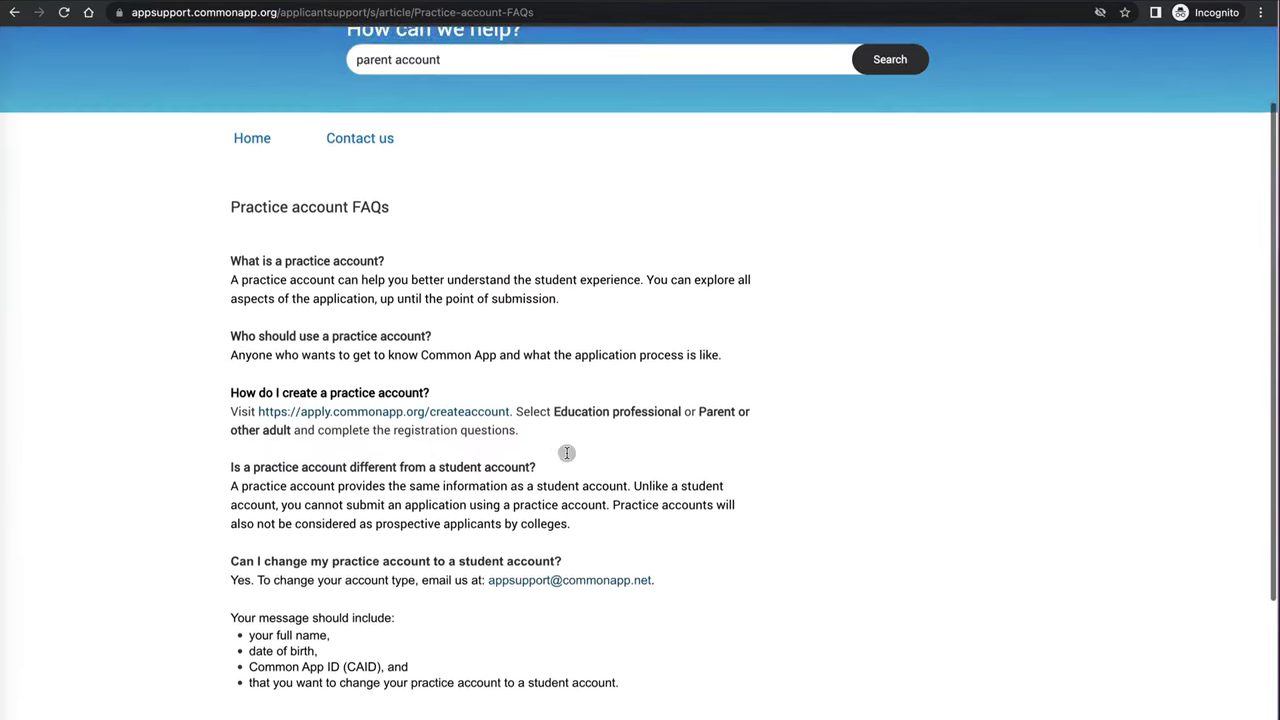
Read the practice account FAQs on changing to a student account, and open the linked account creation page.
scroll(563, 449, "down", 4)
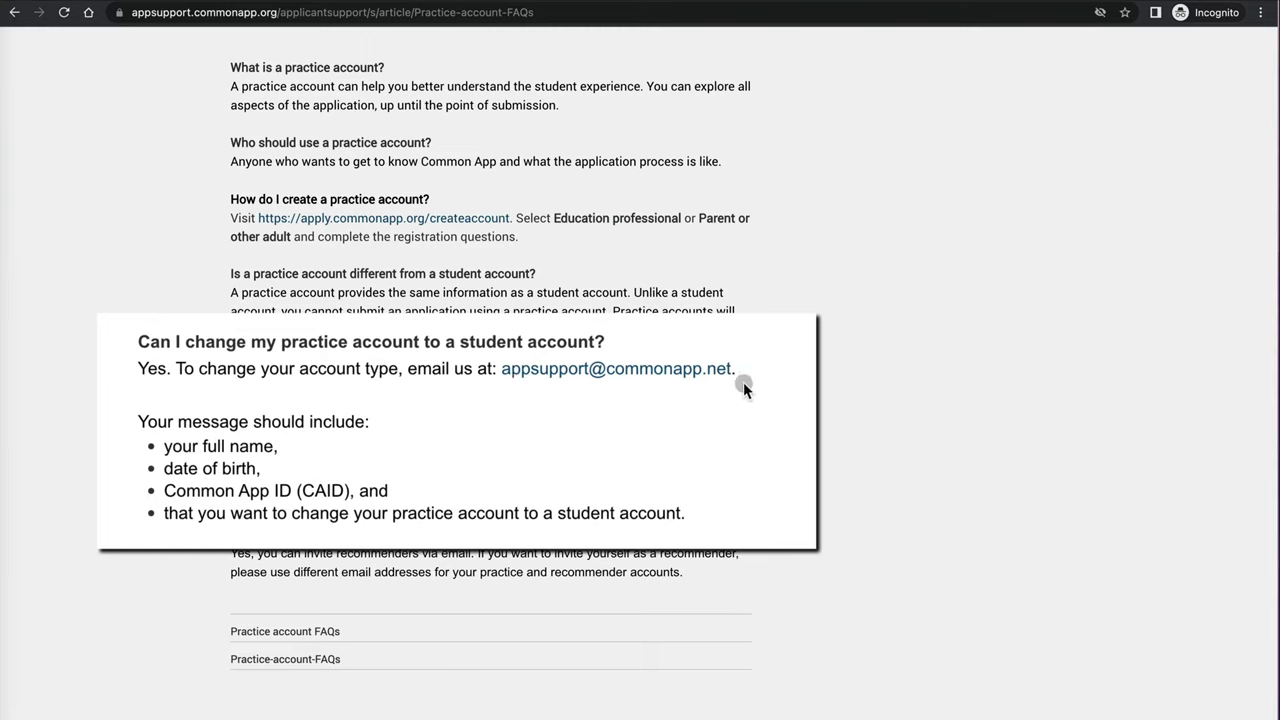
left_click_drag(747, 369, 416, 384)
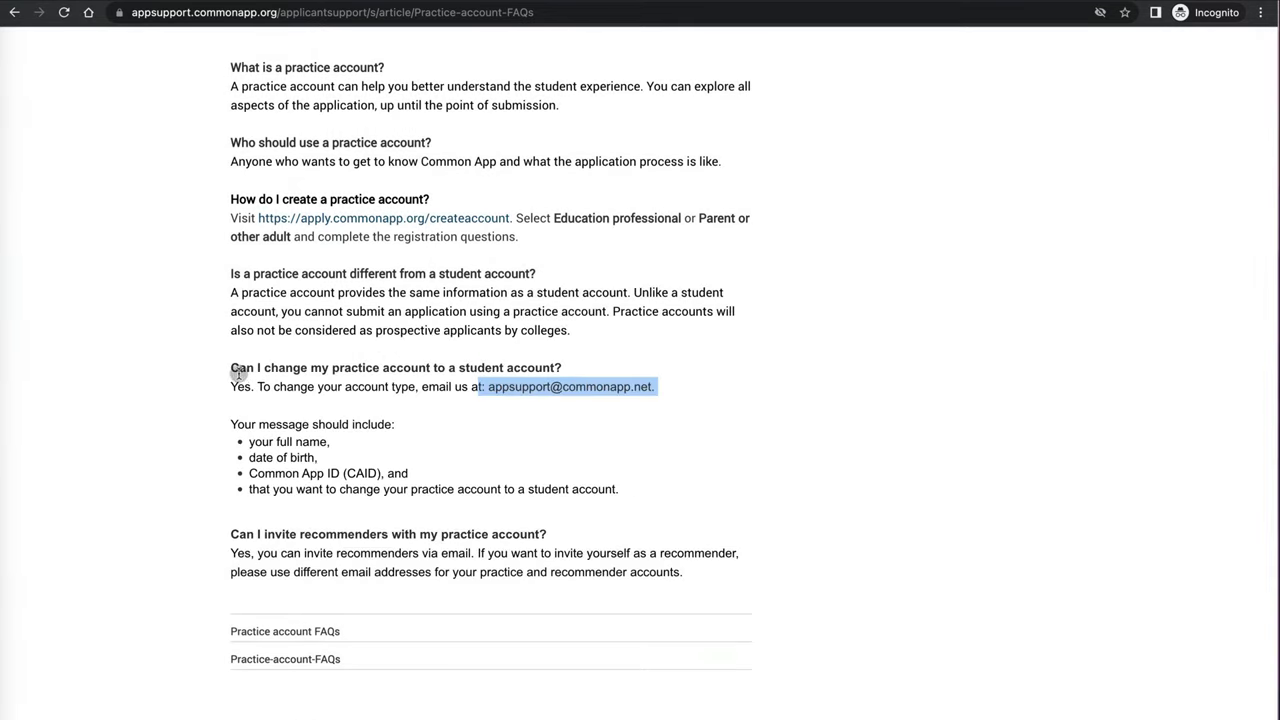
left_click(233, 369)
left_click_drag(233, 369, 562, 372)
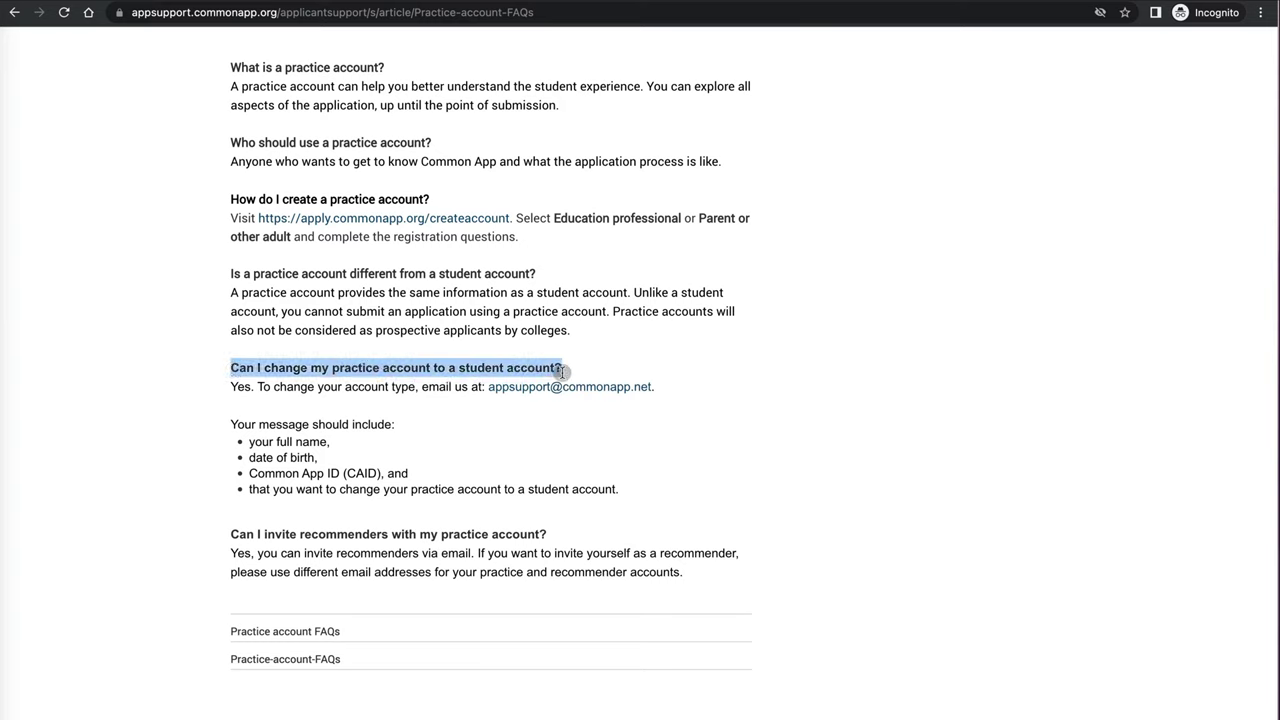
left_click(440, 219)
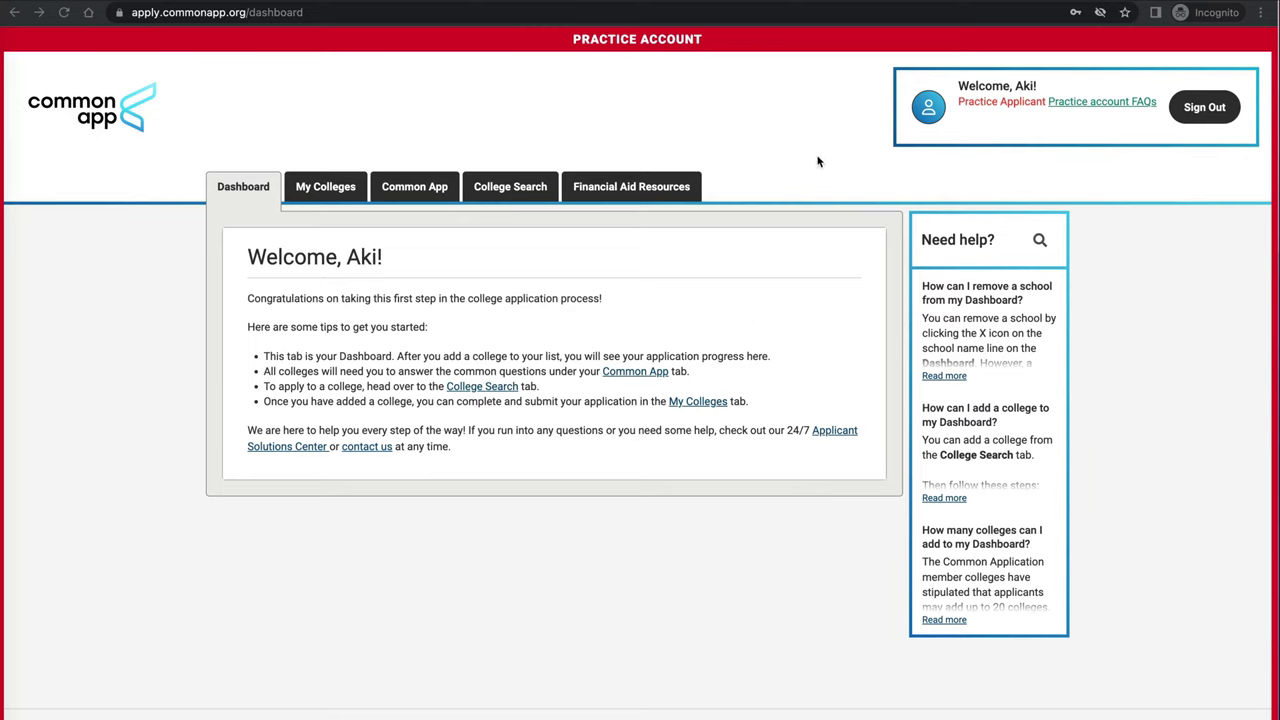
Sign out of the practice account and reopen the first-year student sign-in from the Common App homepage.
left_click(1203, 113)
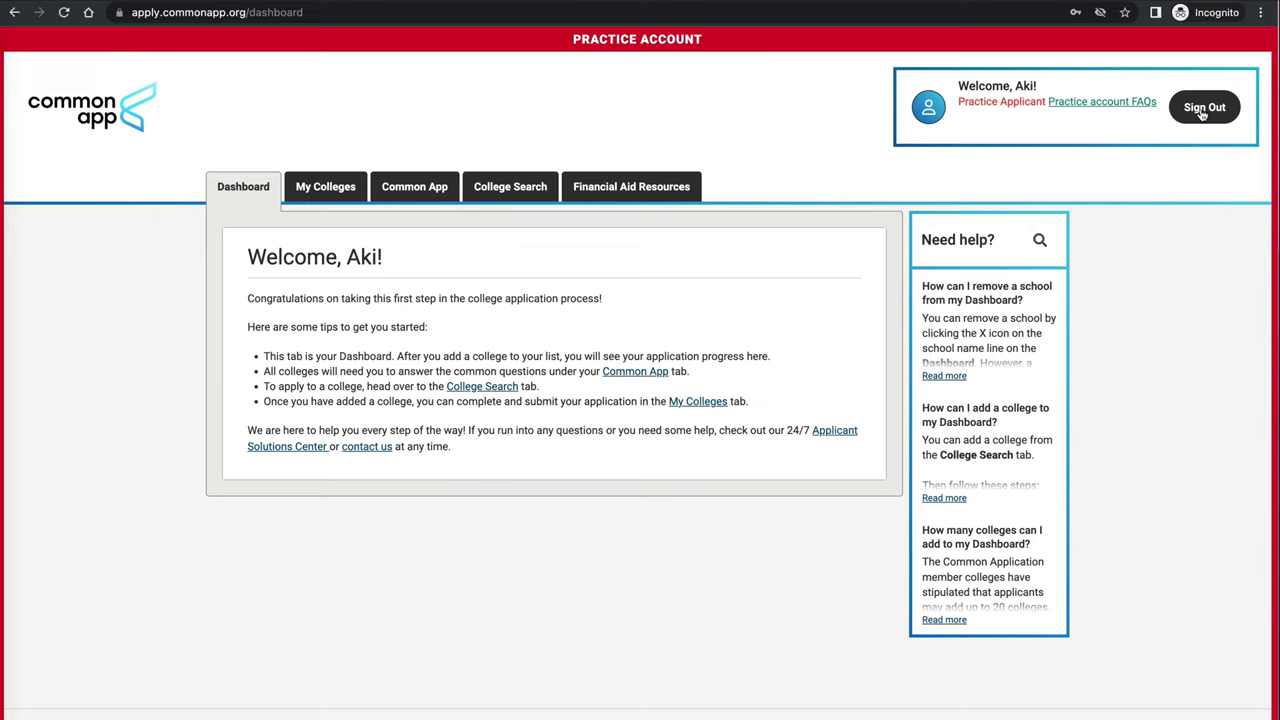
left_click(1203, 110)
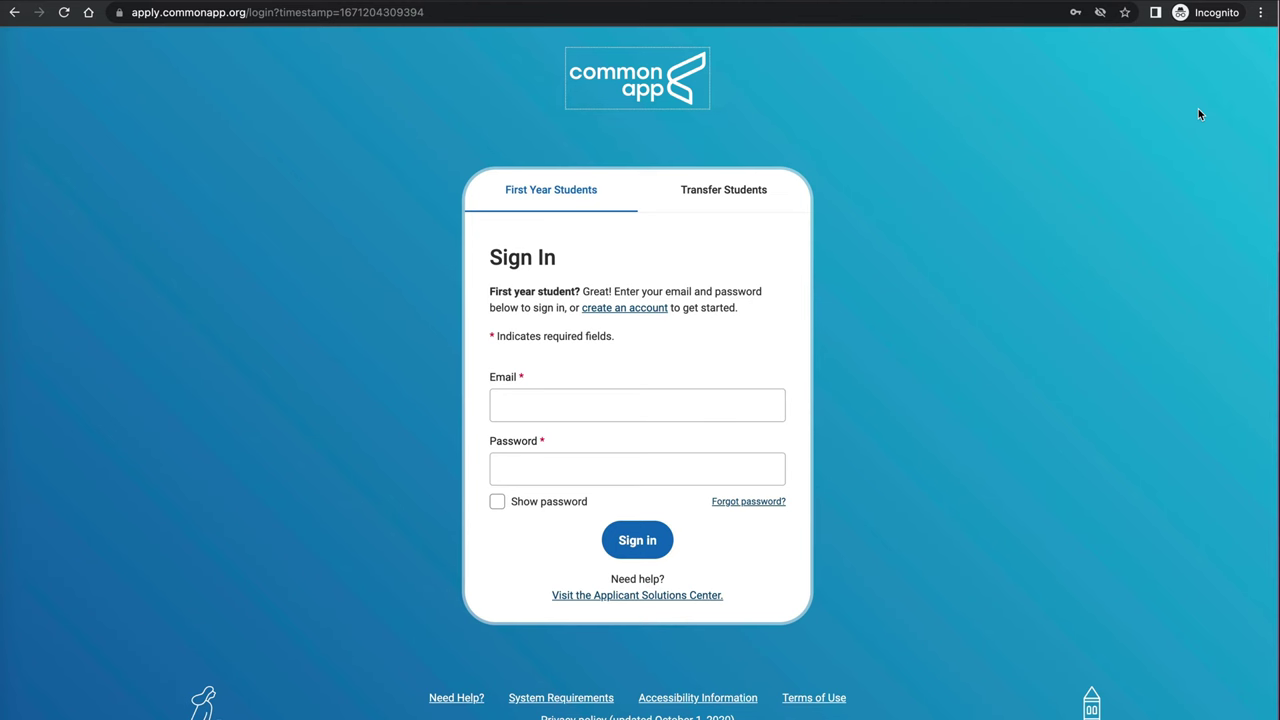
left_click(630, 114)
left_click(930, 74)
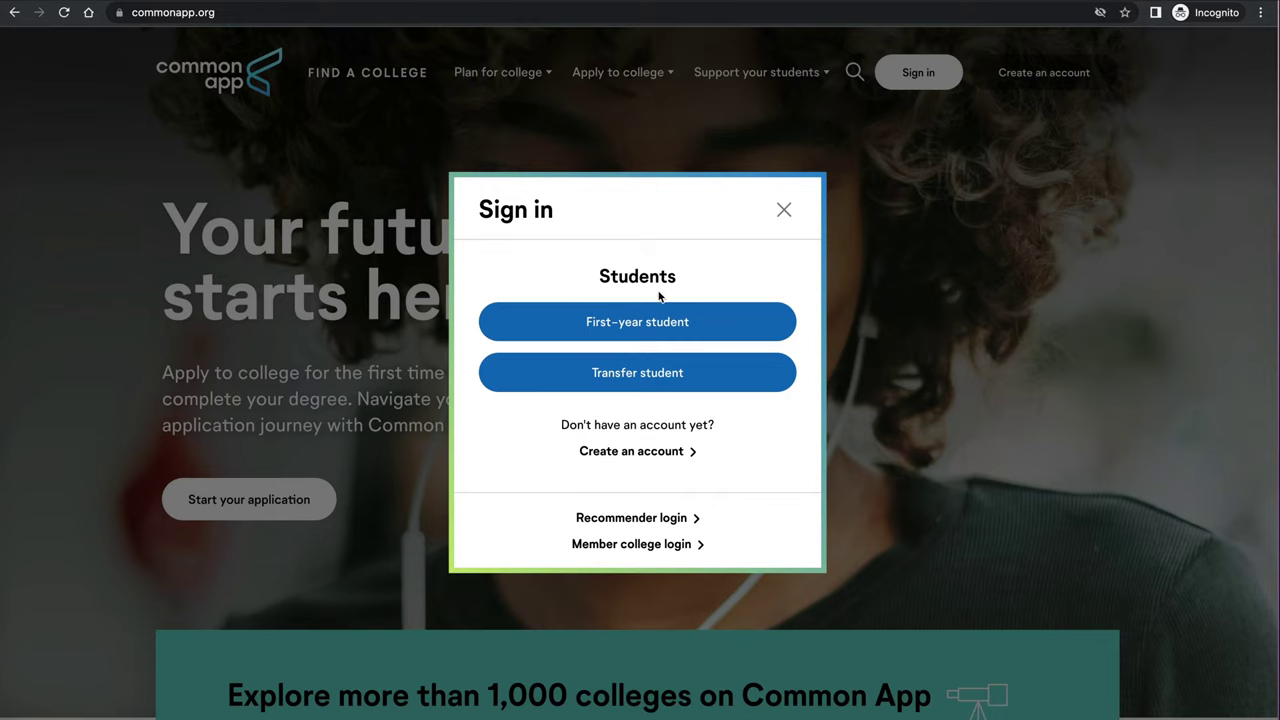
left_click(637, 326)
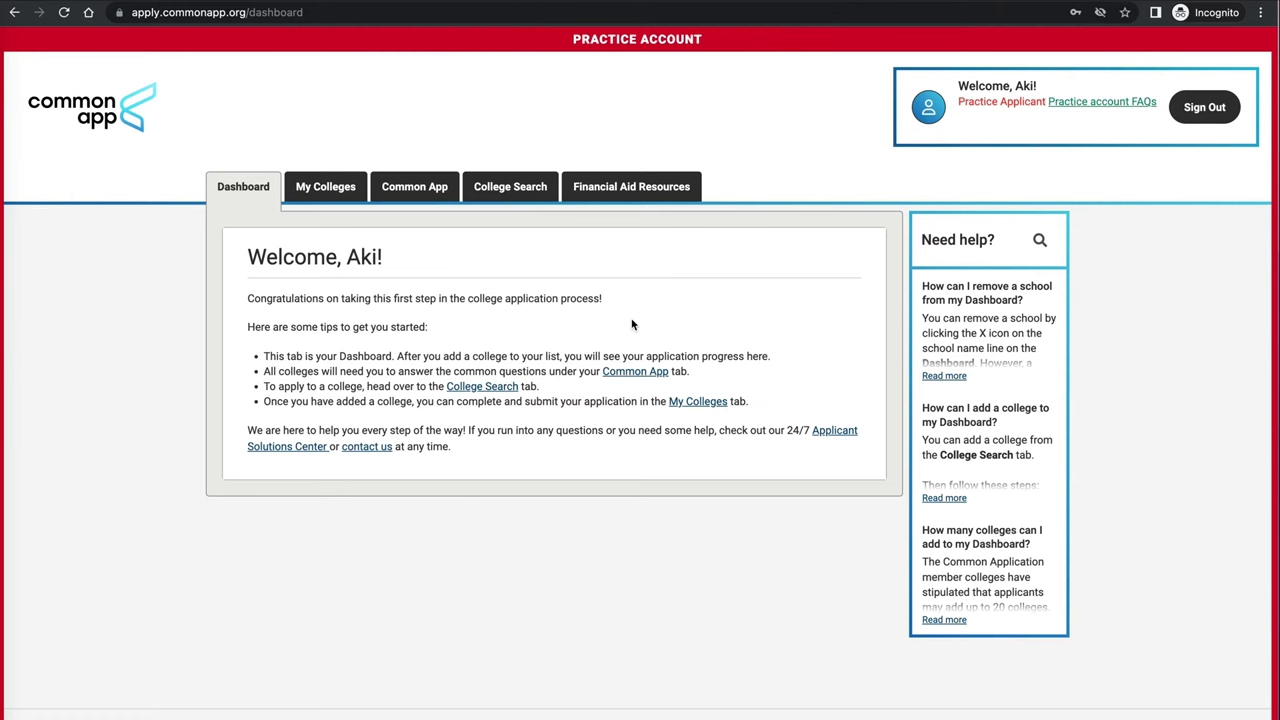
Look through the My Colleges, Common App, College Search and Financial Aid Resources sections.
left_click(332, 198)
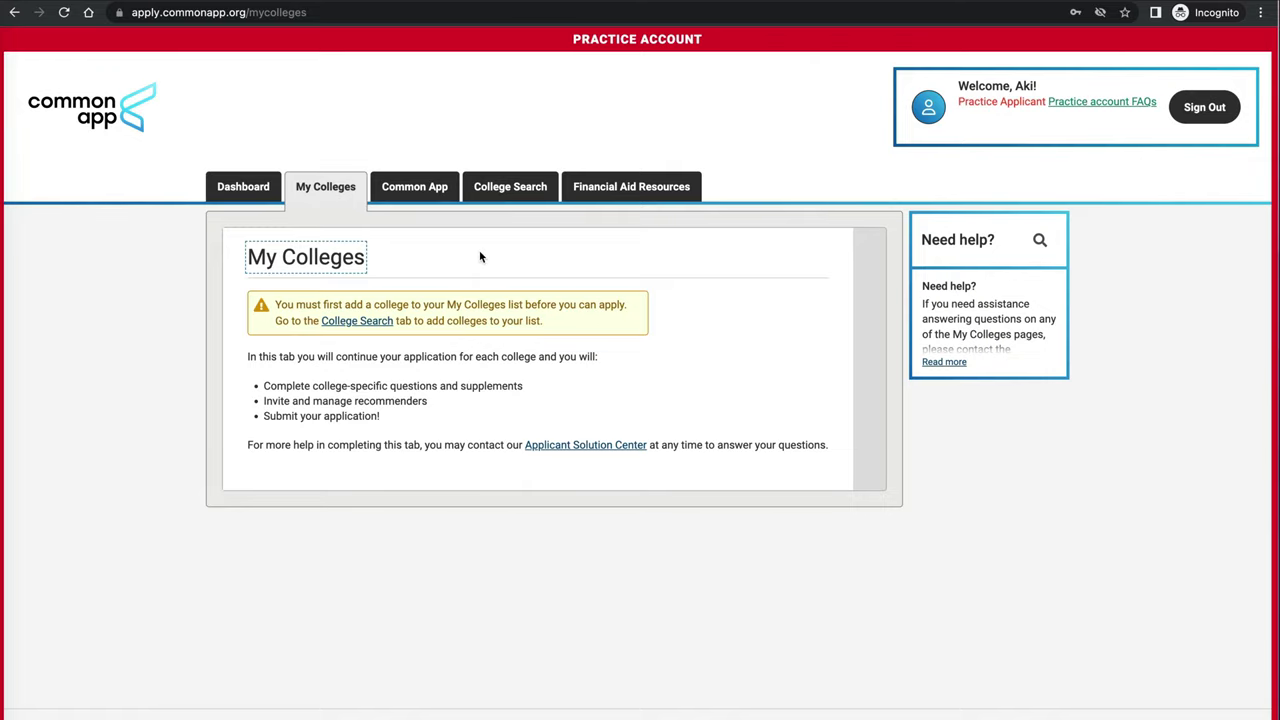
left_click(417, 195)
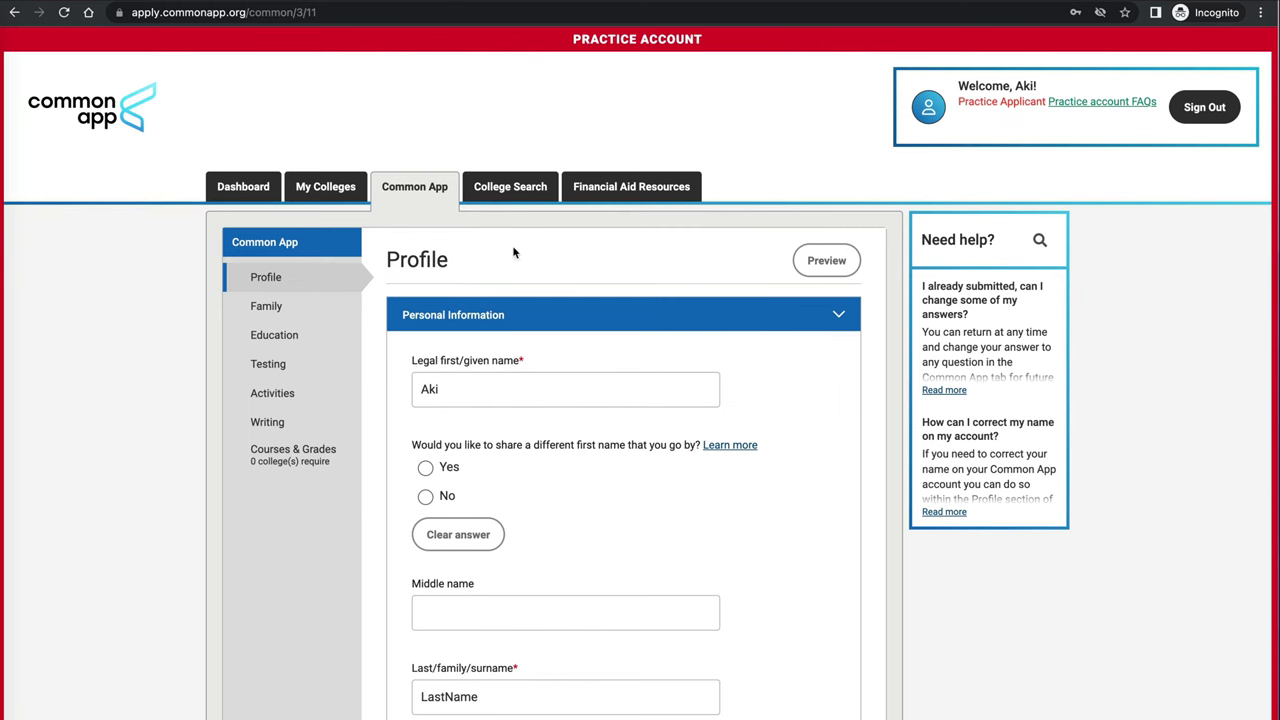
left_click(510, 187)
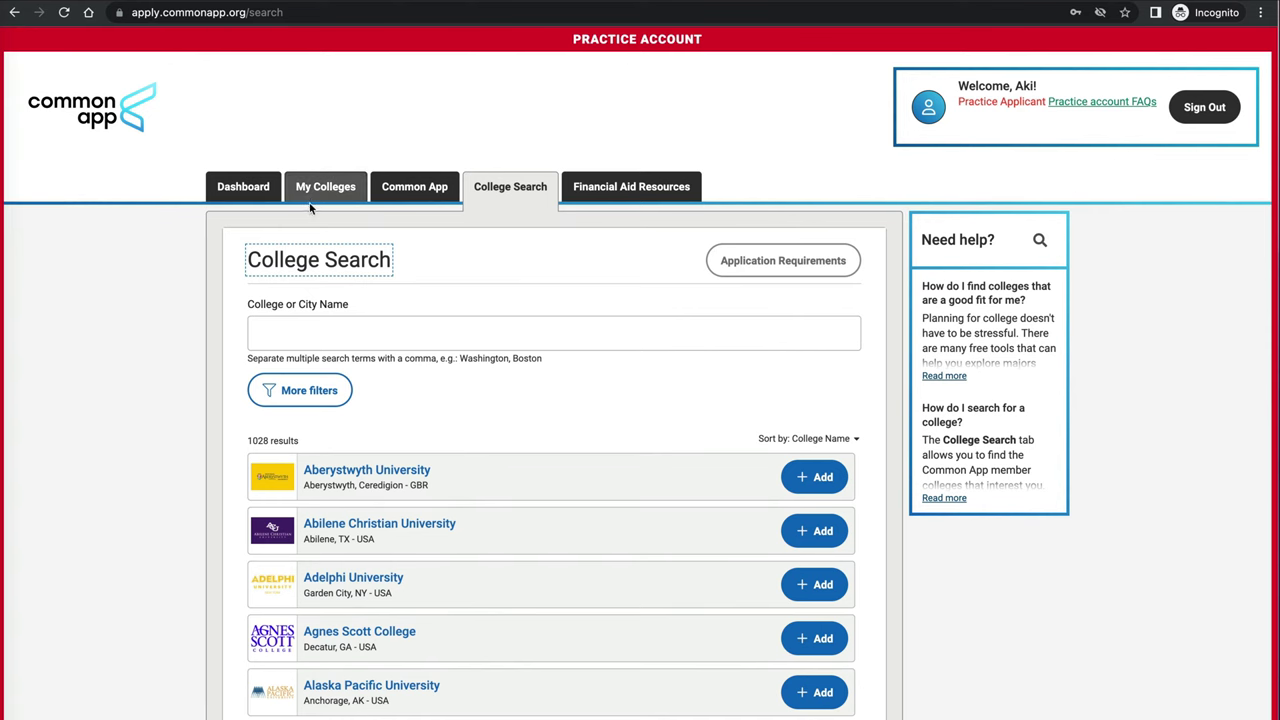
left_click(663, 200)
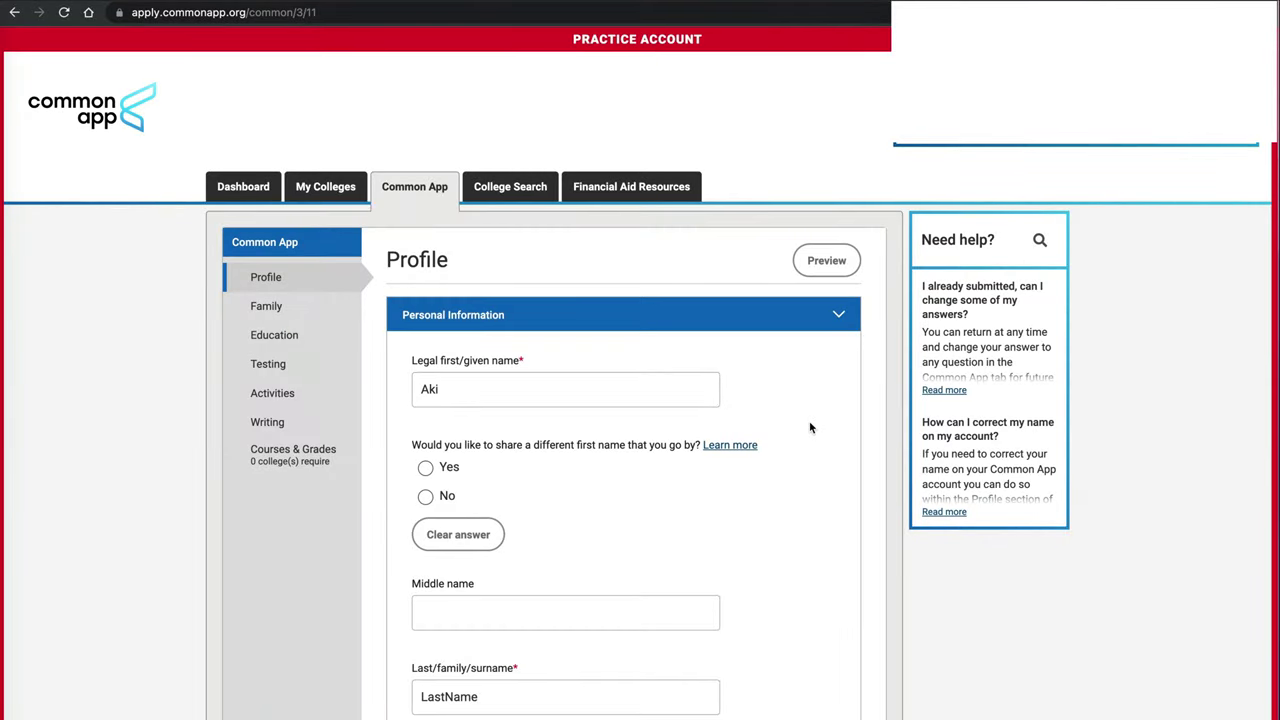
Examine the Common App Profile section's personal information questions and its remaining subsections, and visit the Family section.
scroll(810, 428, "down", 2)
scroll(810, 428, "down", 1)
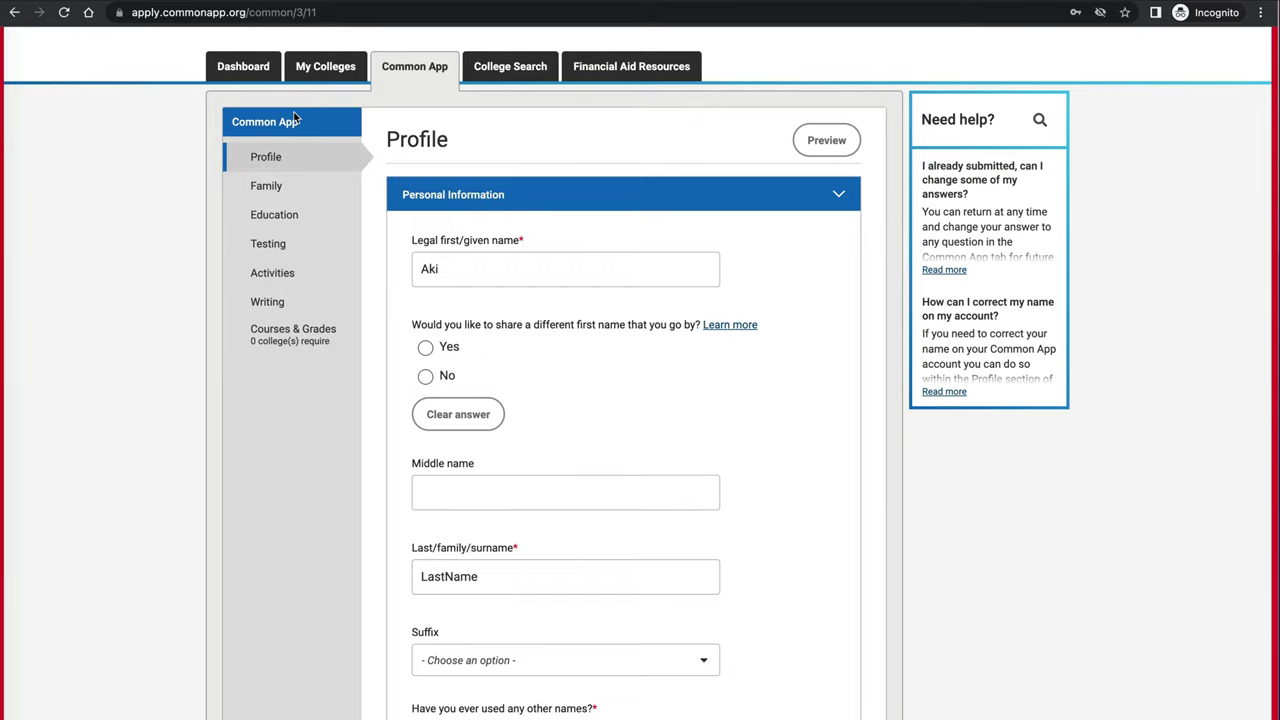
scroll(600, 451, "down", 4)
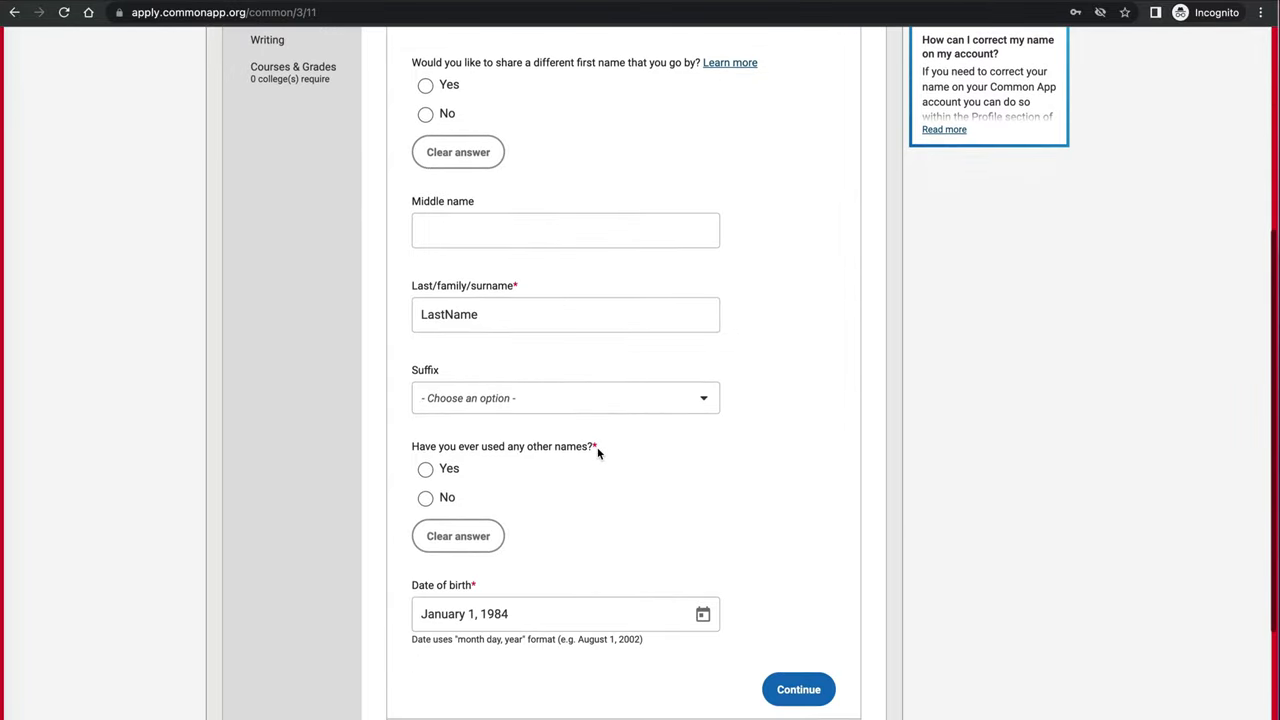
scroll(597, 452, "up", 4)
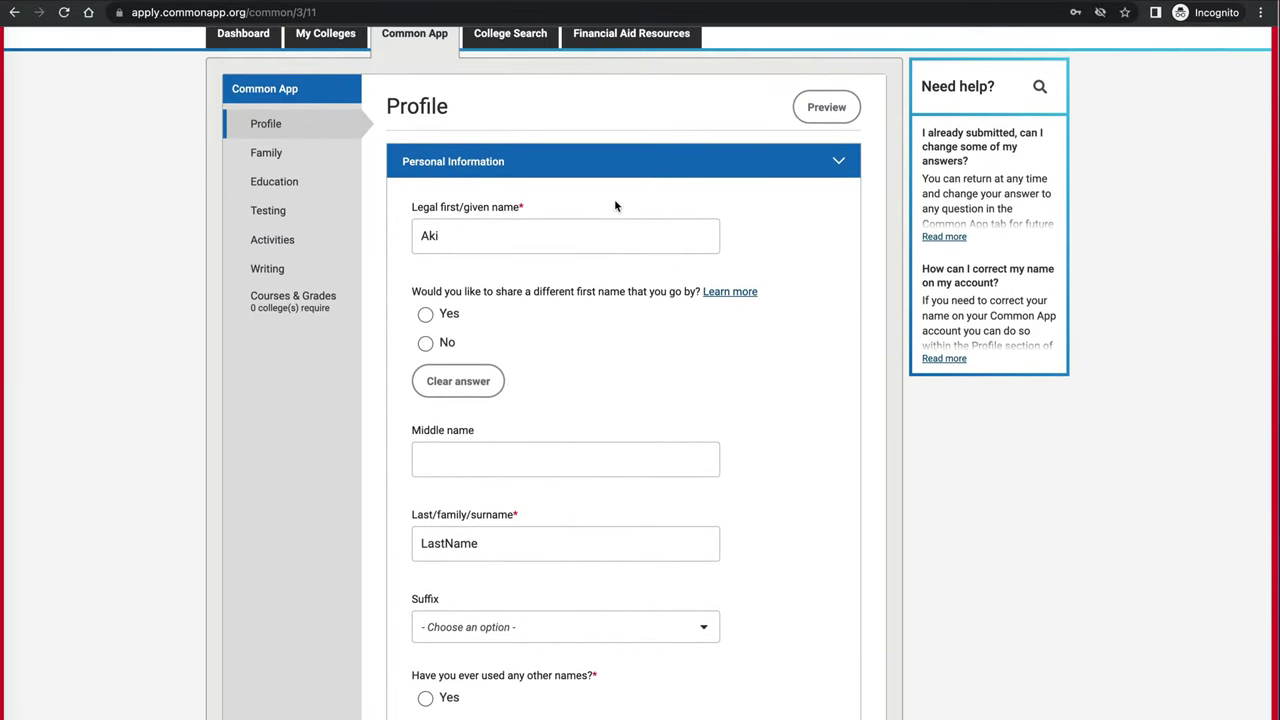
scroll(820, 334, "down", 6)
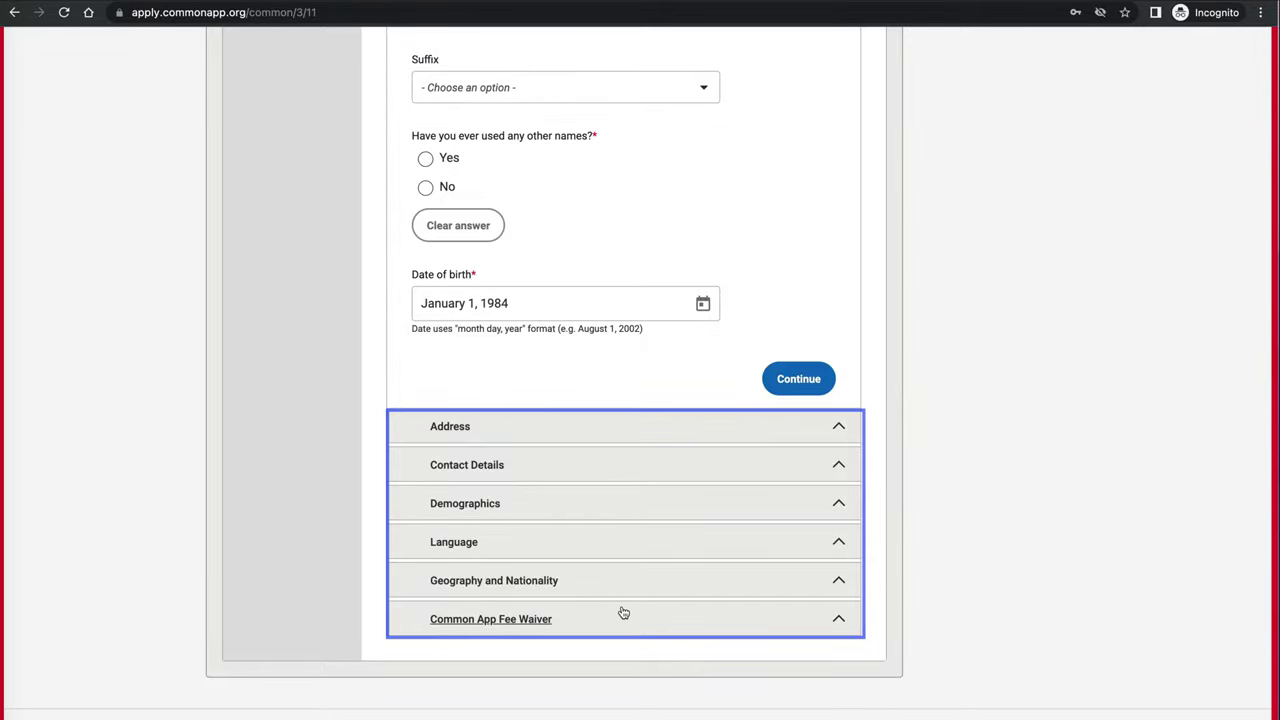
scroll(618, 620, "up", 5)
scroll(500, 430, "up", 2)
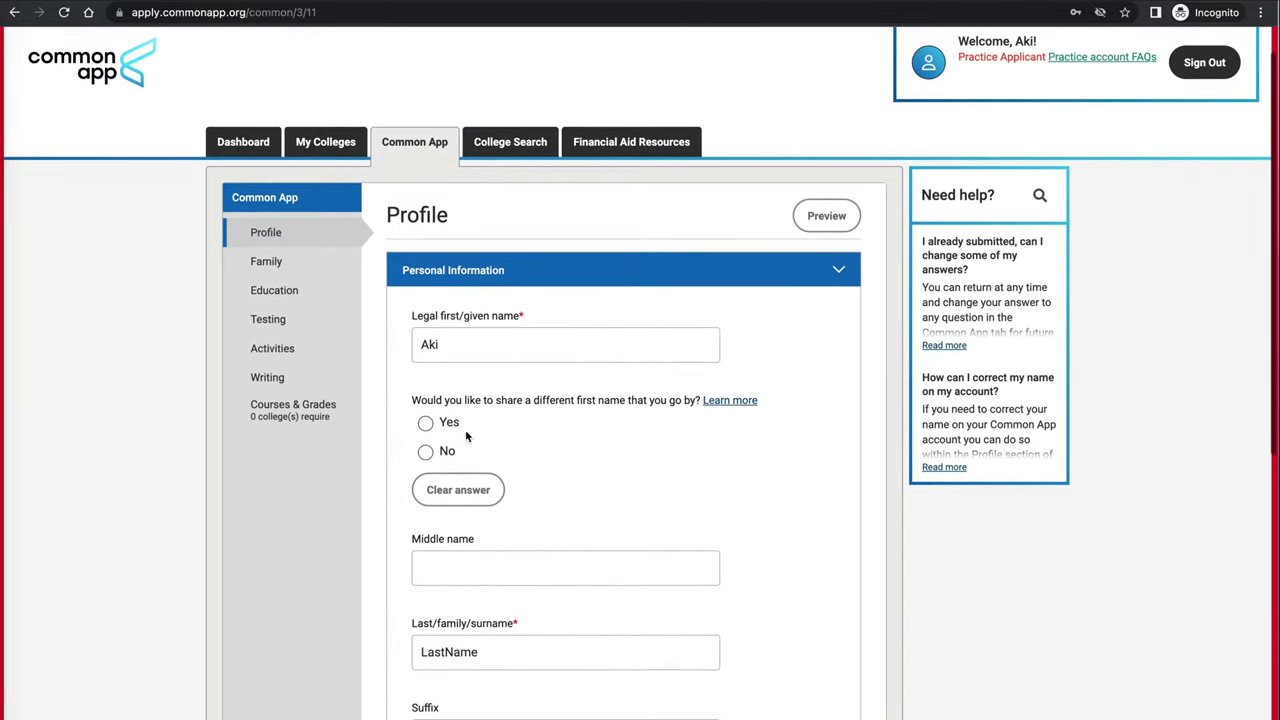
left_click(266, 261)
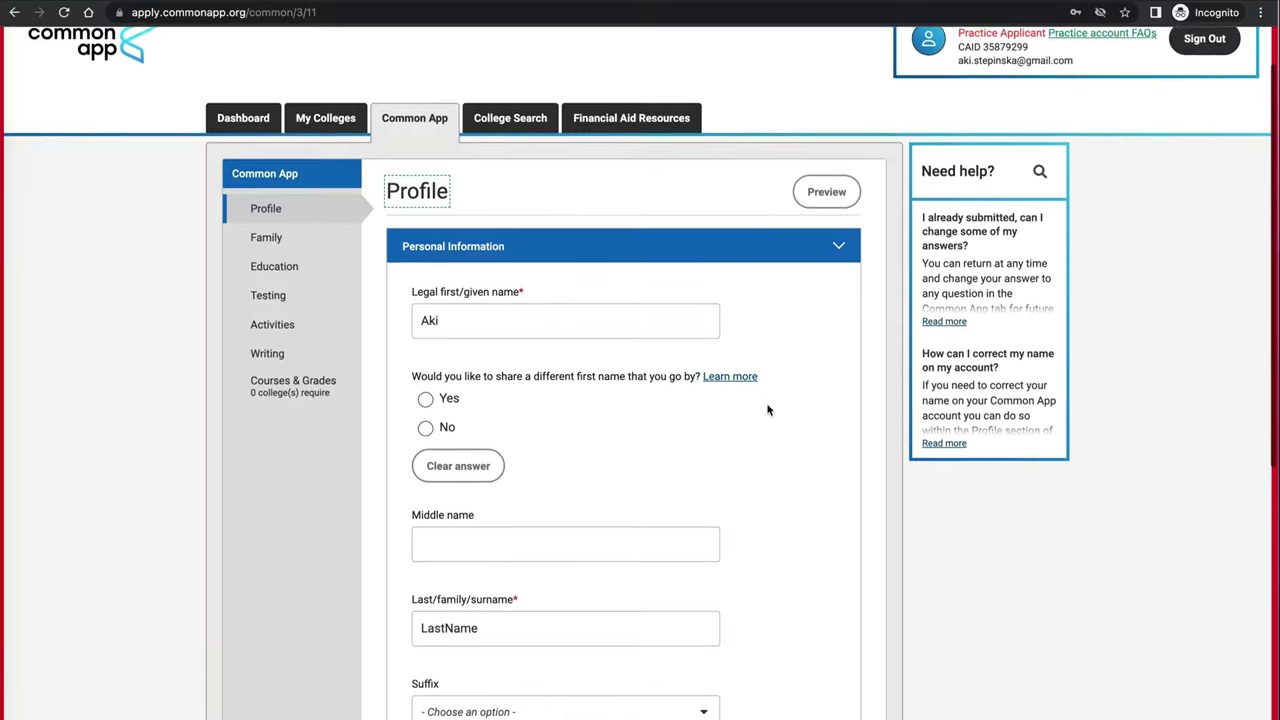
Try both Yes and No for sharing a different first name in Personal Information, and clear the answer.
scroll(766, 409, "down", 1)
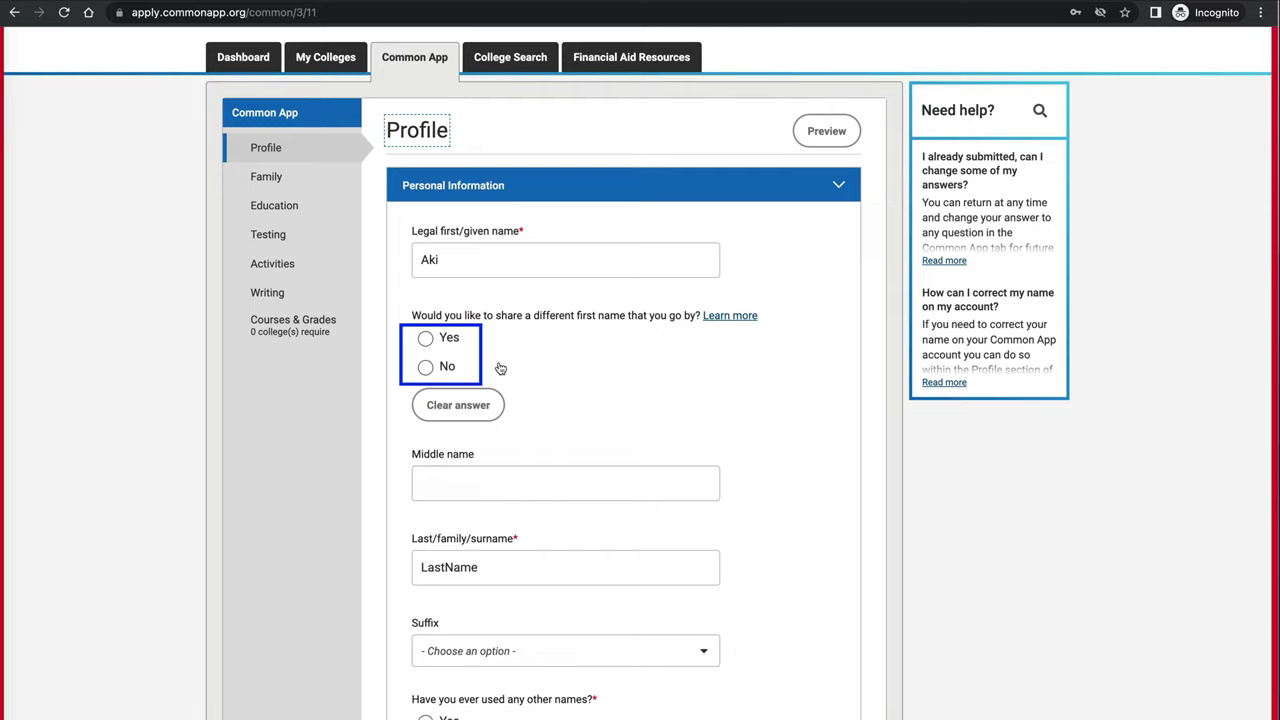
left_click(426, 367)
left_click(426, 338)
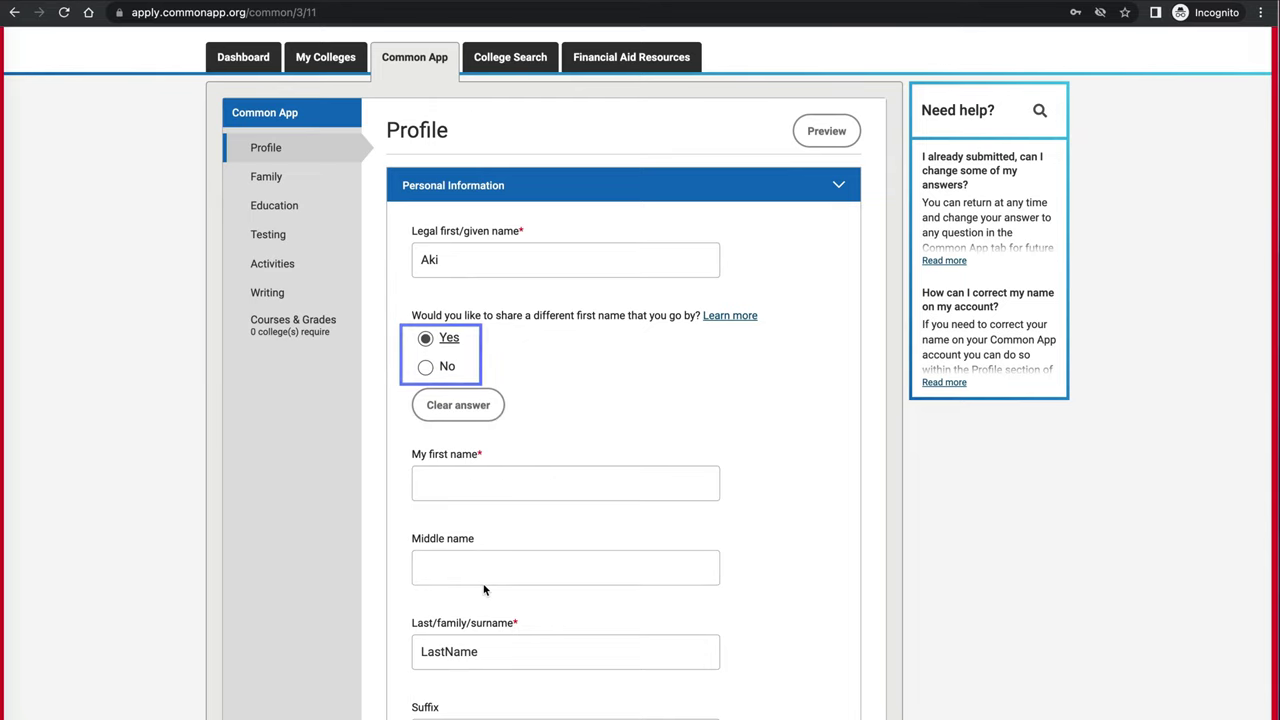
left_click(462, 405)
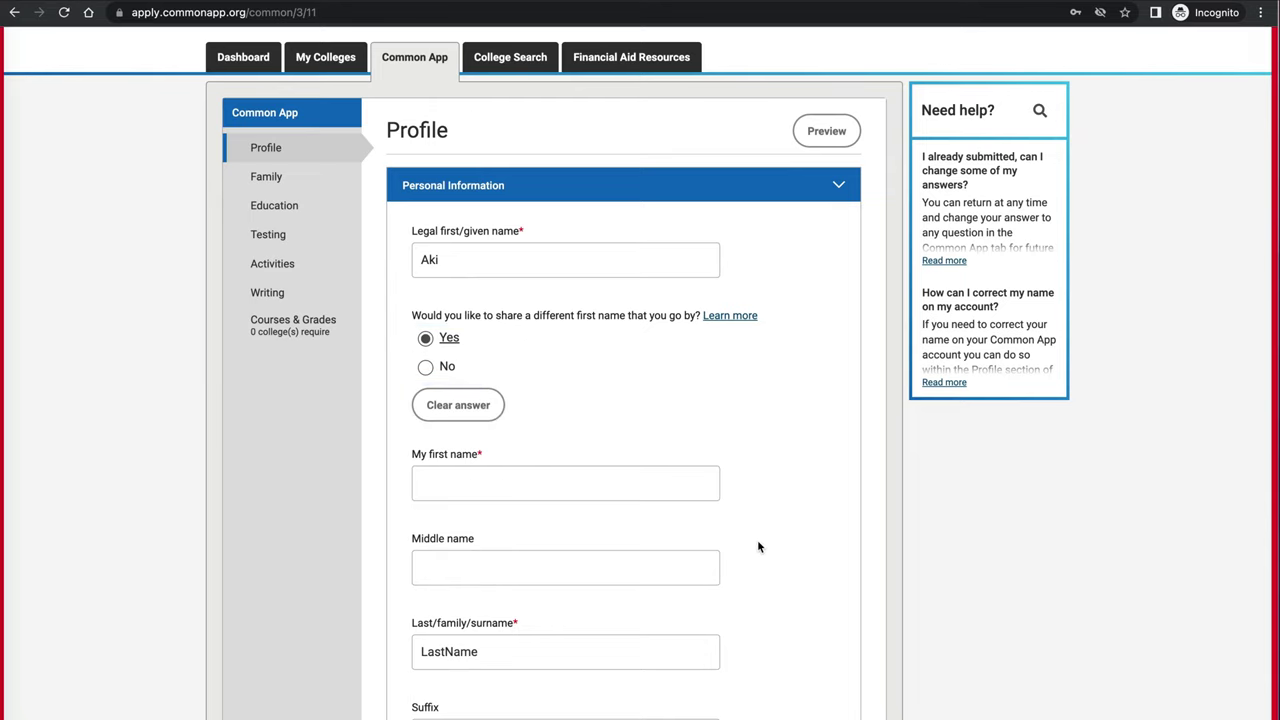
scroll(757, 546, "down", 1)
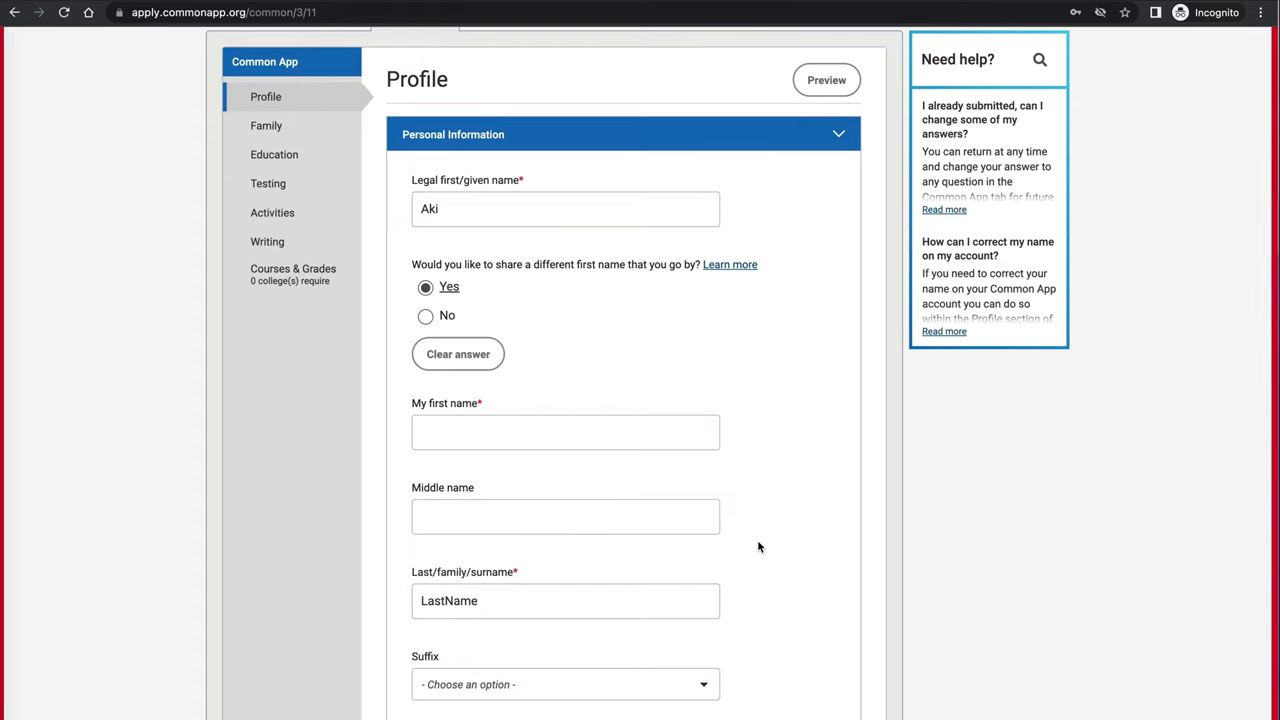
left_click(426, 318)
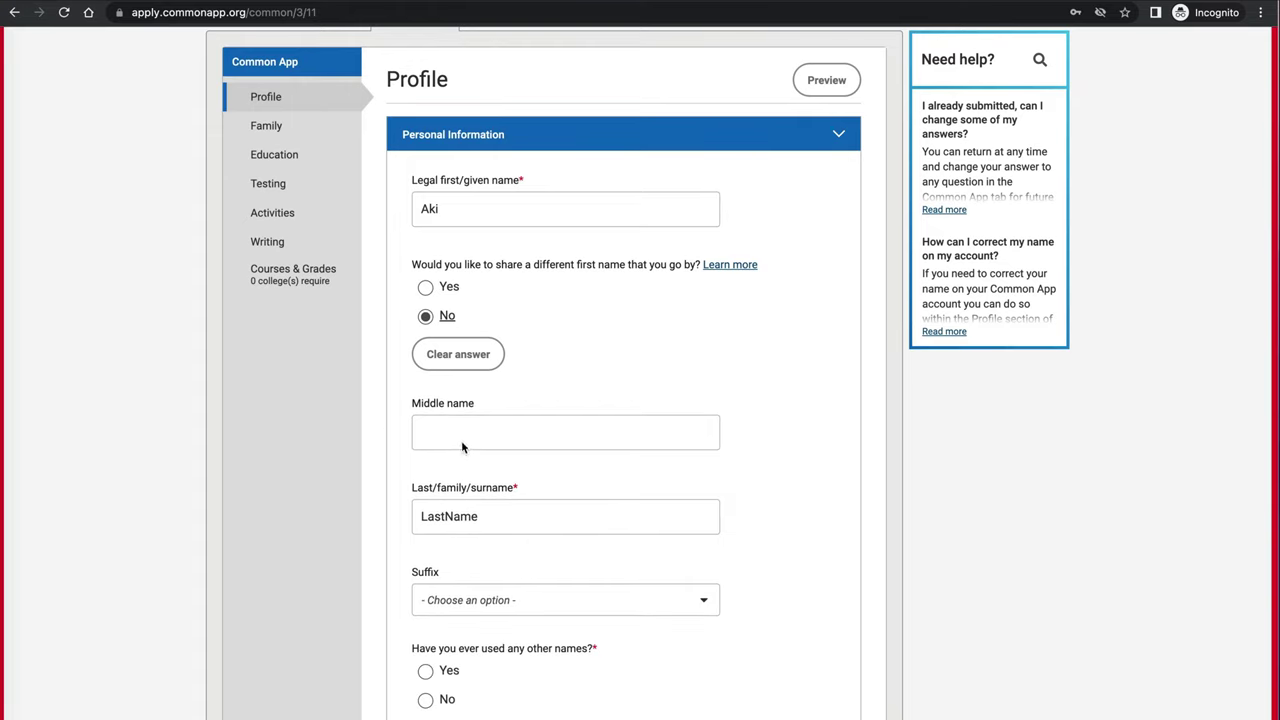
left_click(426, 288)
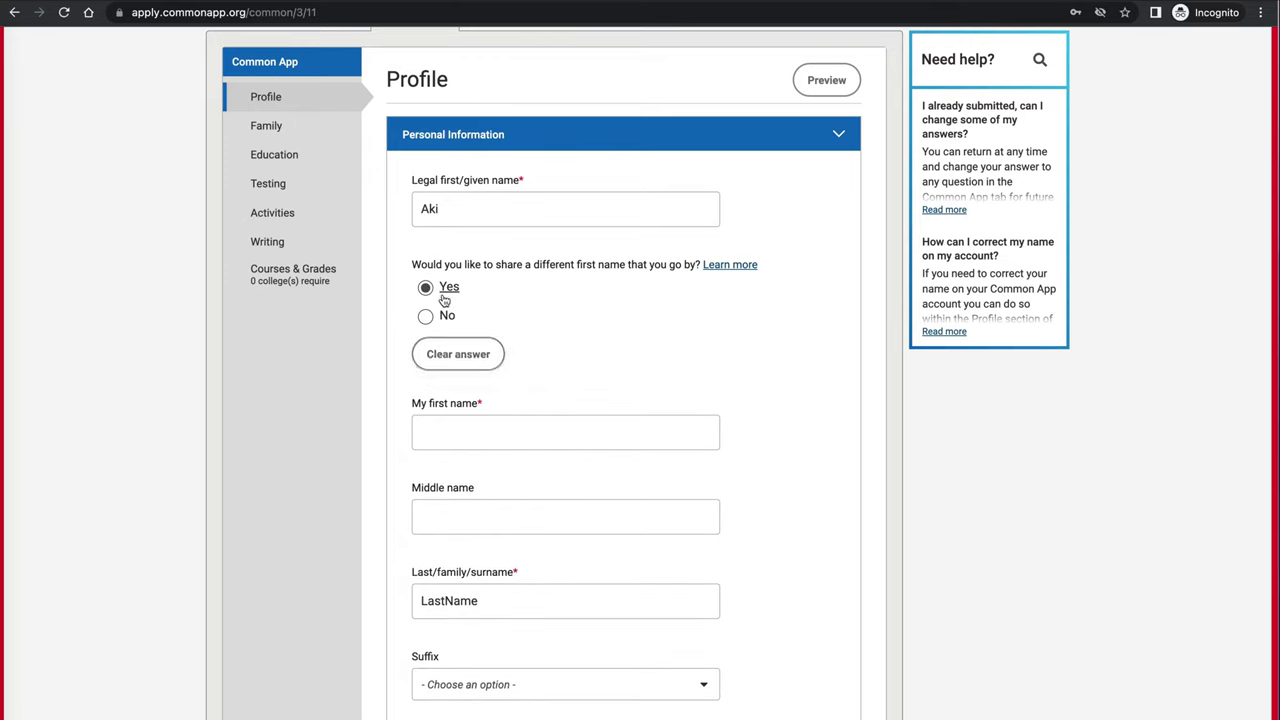
left_click(425, 318)
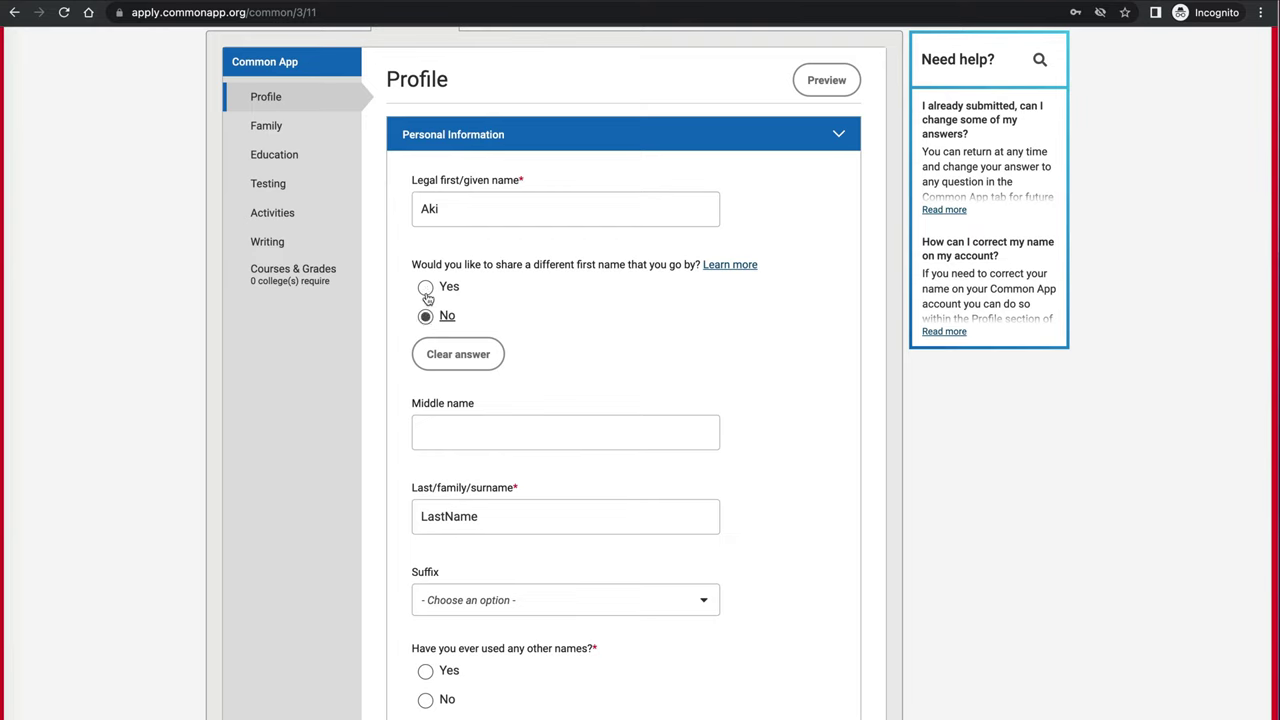
left_click(426, 288)
left_click(425, 316)
left_click(426, 288)
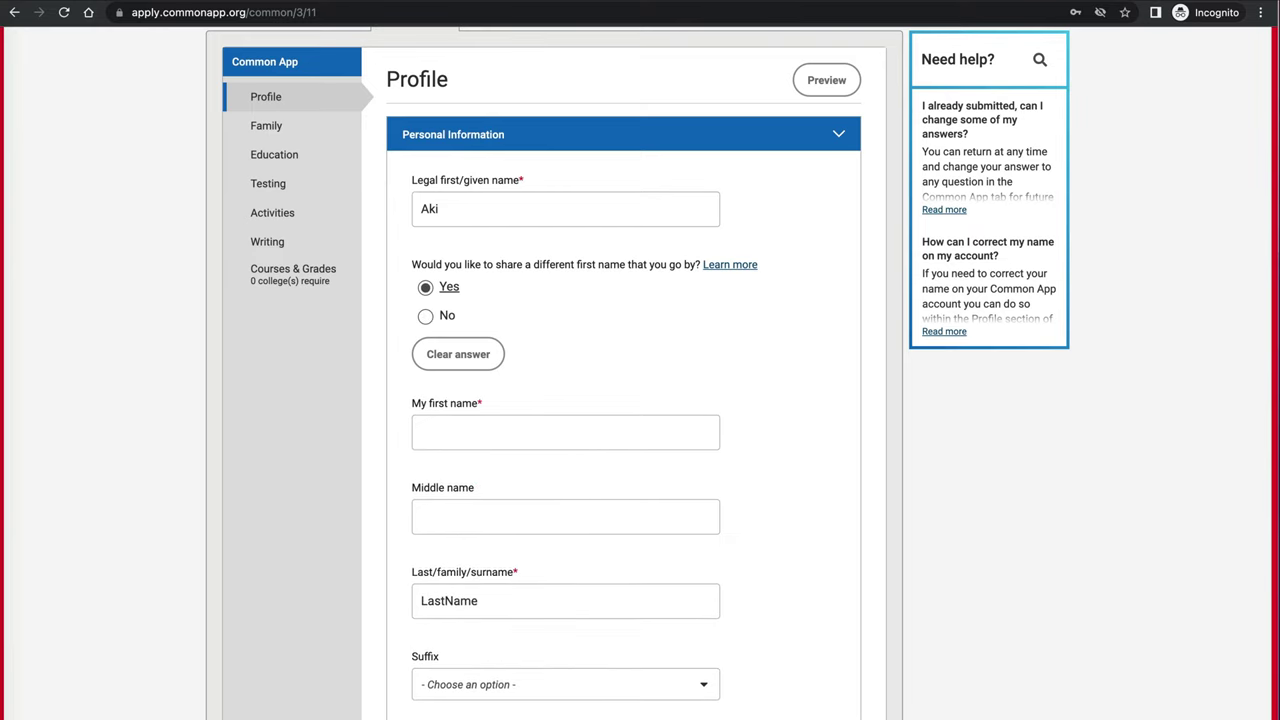
left_click(425, 316)
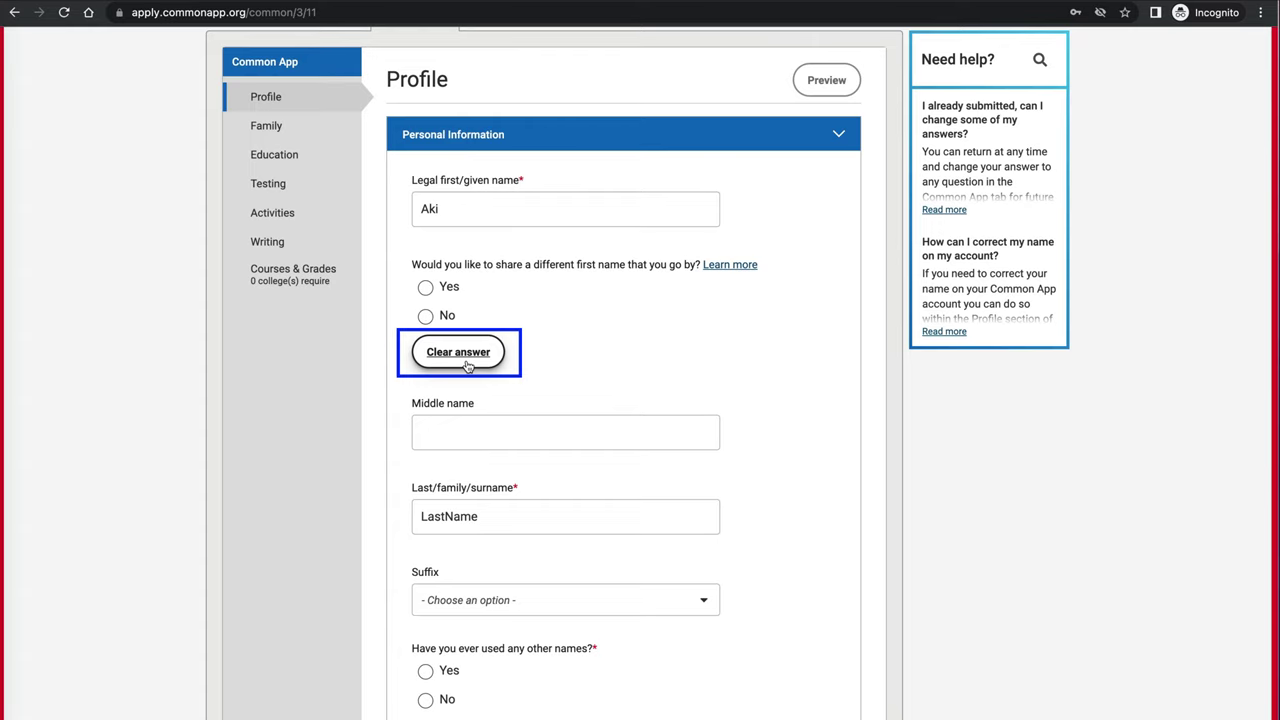
Re-enter the applicant's last name and date of birth in the required Personal Information fields.
scroll(530, 175, "down", 3)
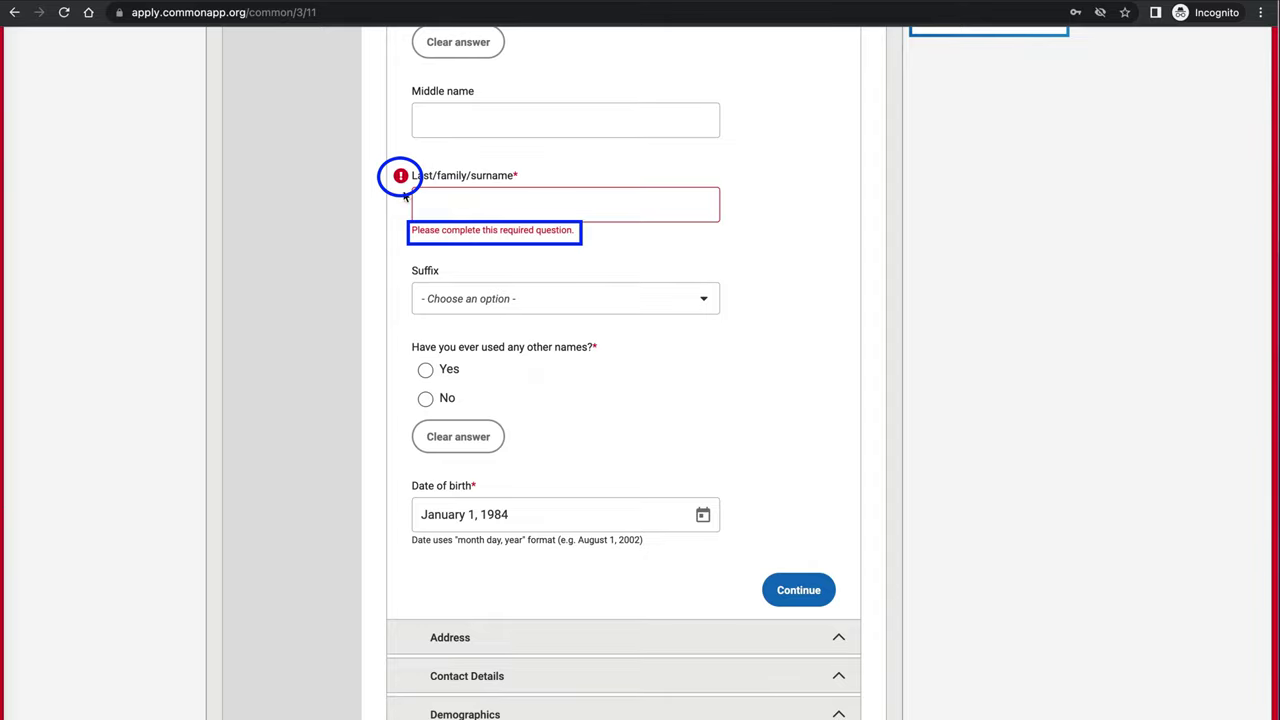
left_click(606, 211)
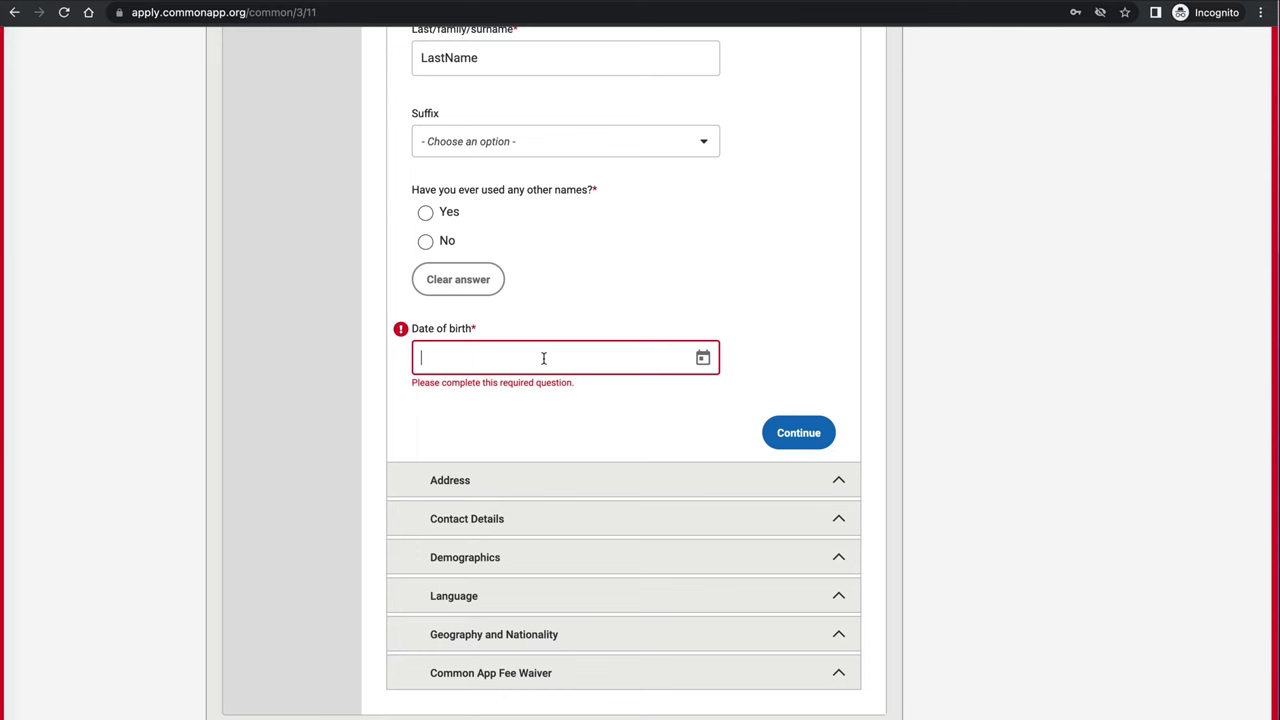
type("1/1/1984")
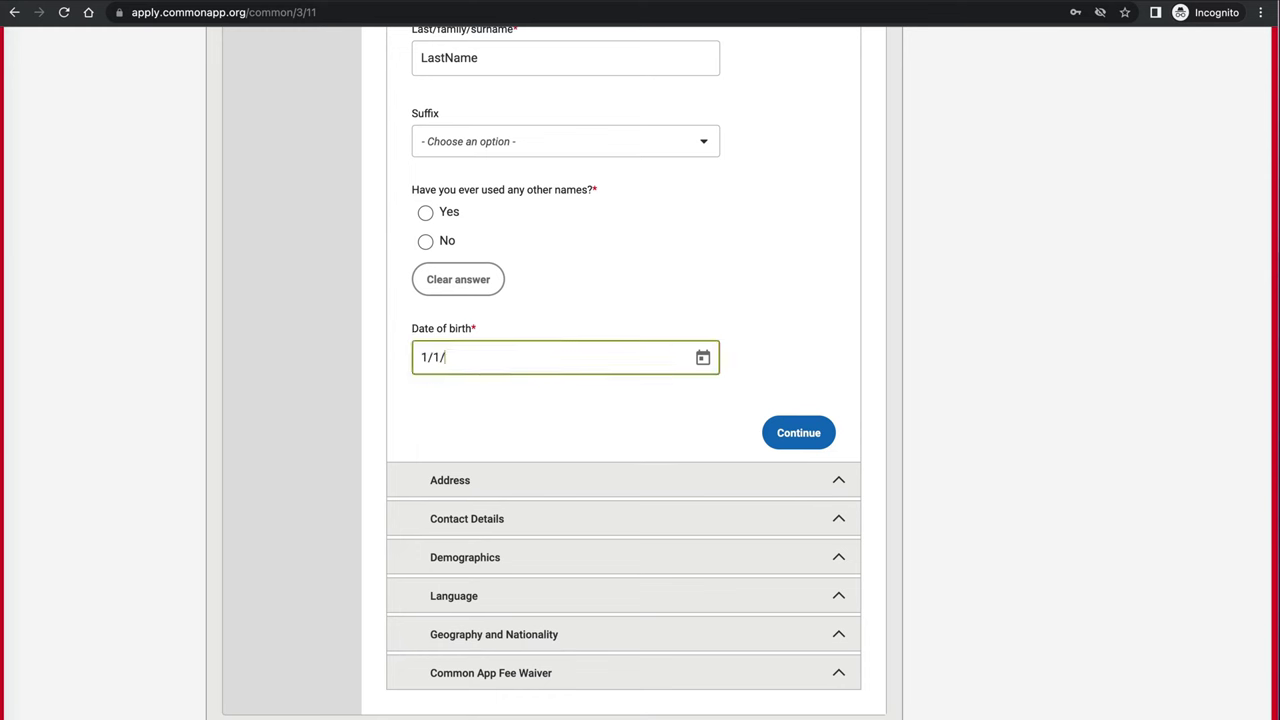
left_click_drag(611, 362, 352, 366)
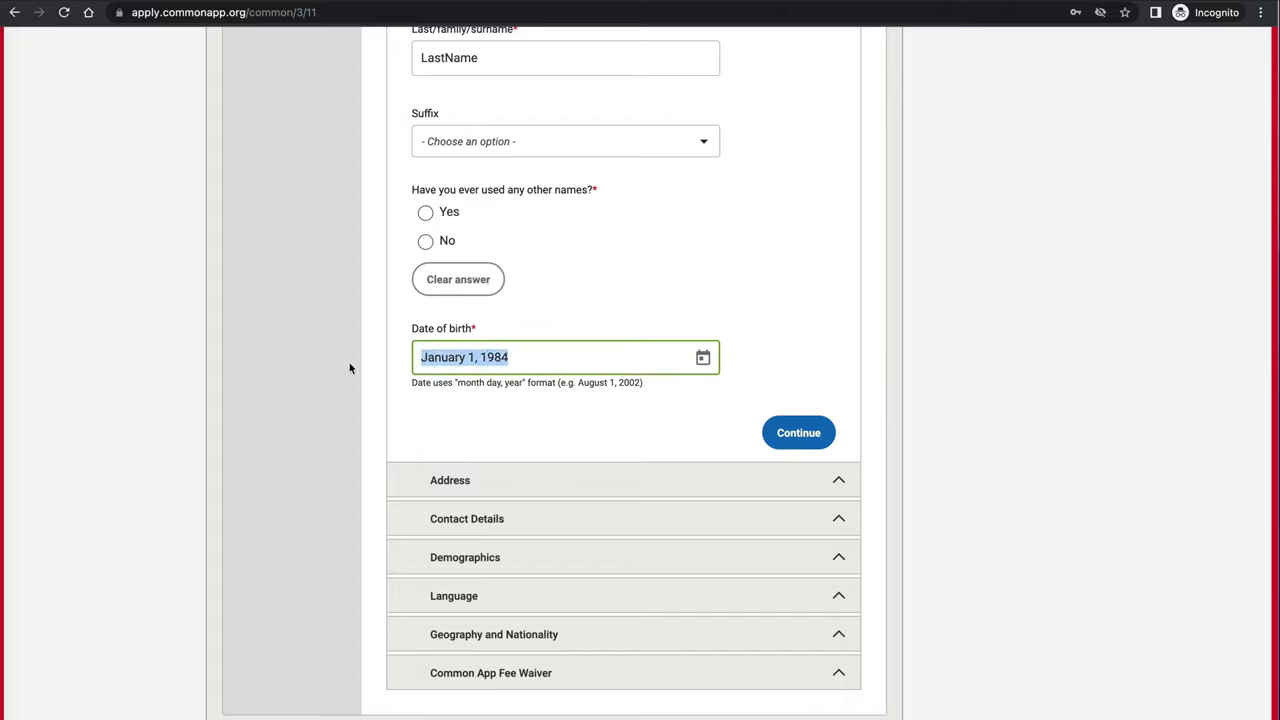
Replace the applicant's date of birth with a date picked from the calendar and continue to the Address subsection.
key("BackSpace")
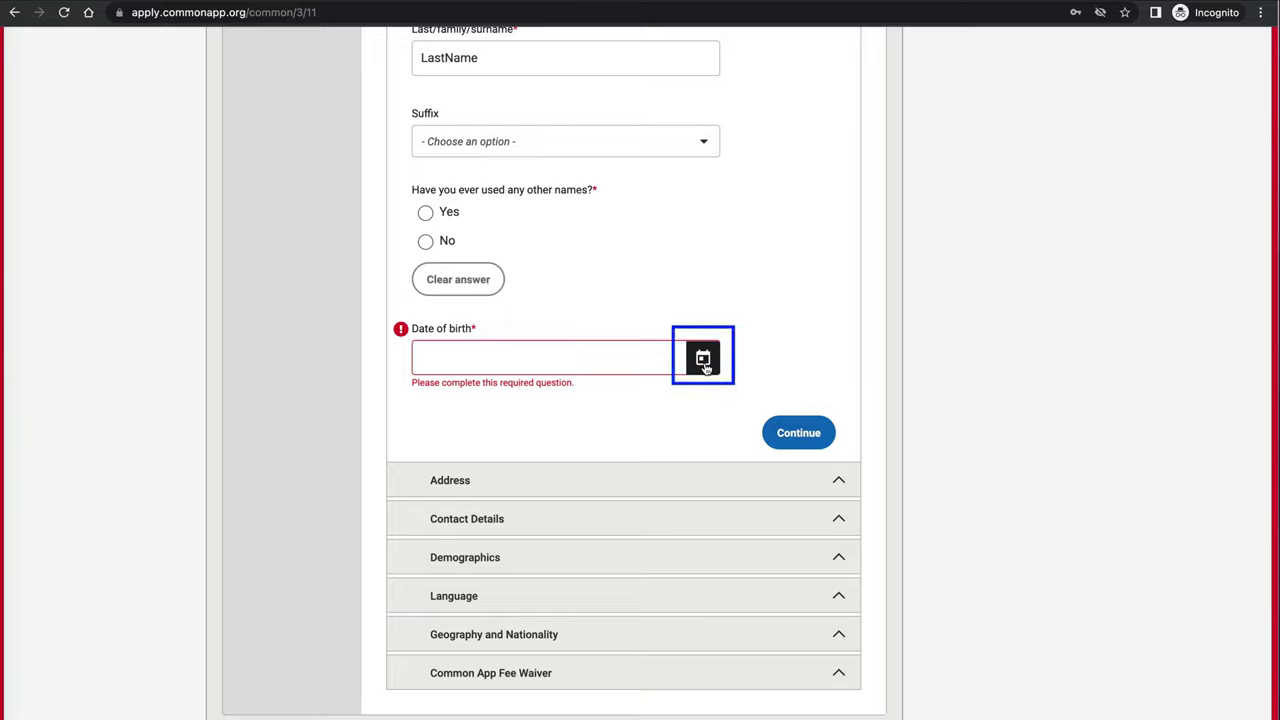
left_click(704, 362)
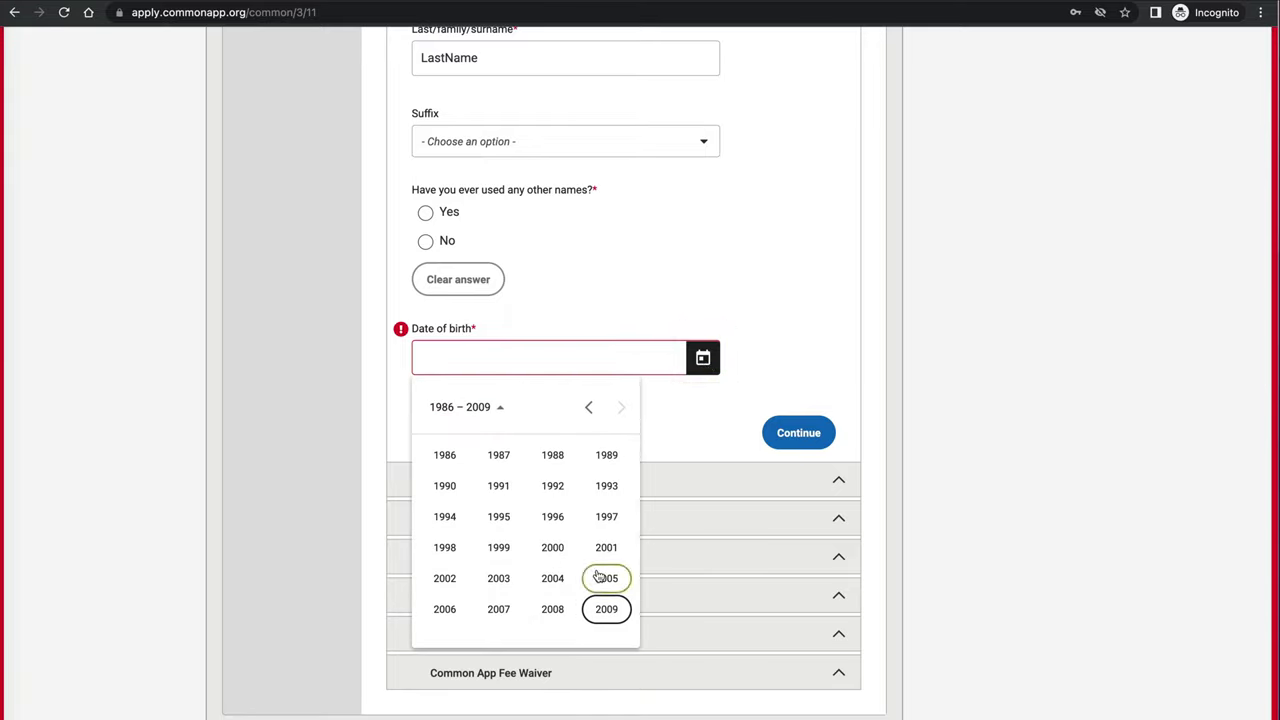
scroll(534, 500, "up", 1)
left_click(552, 481)
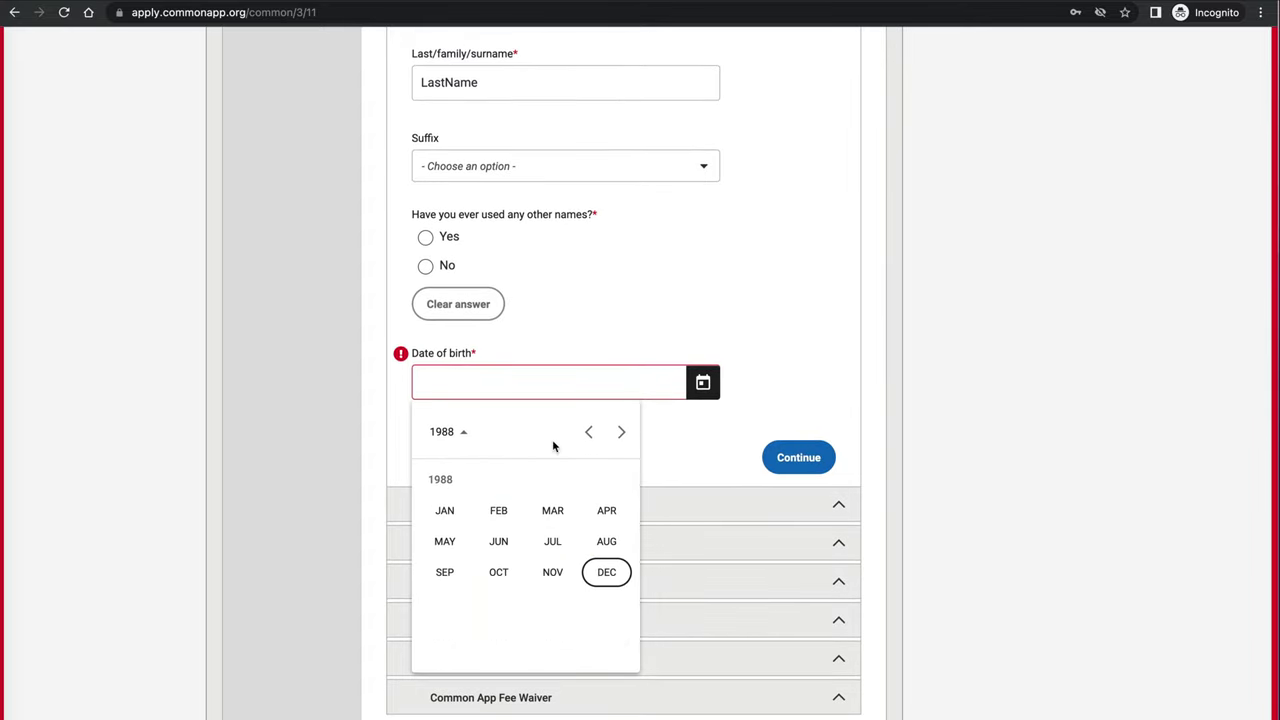
left_click(549, 550)
left_click(557, 530)
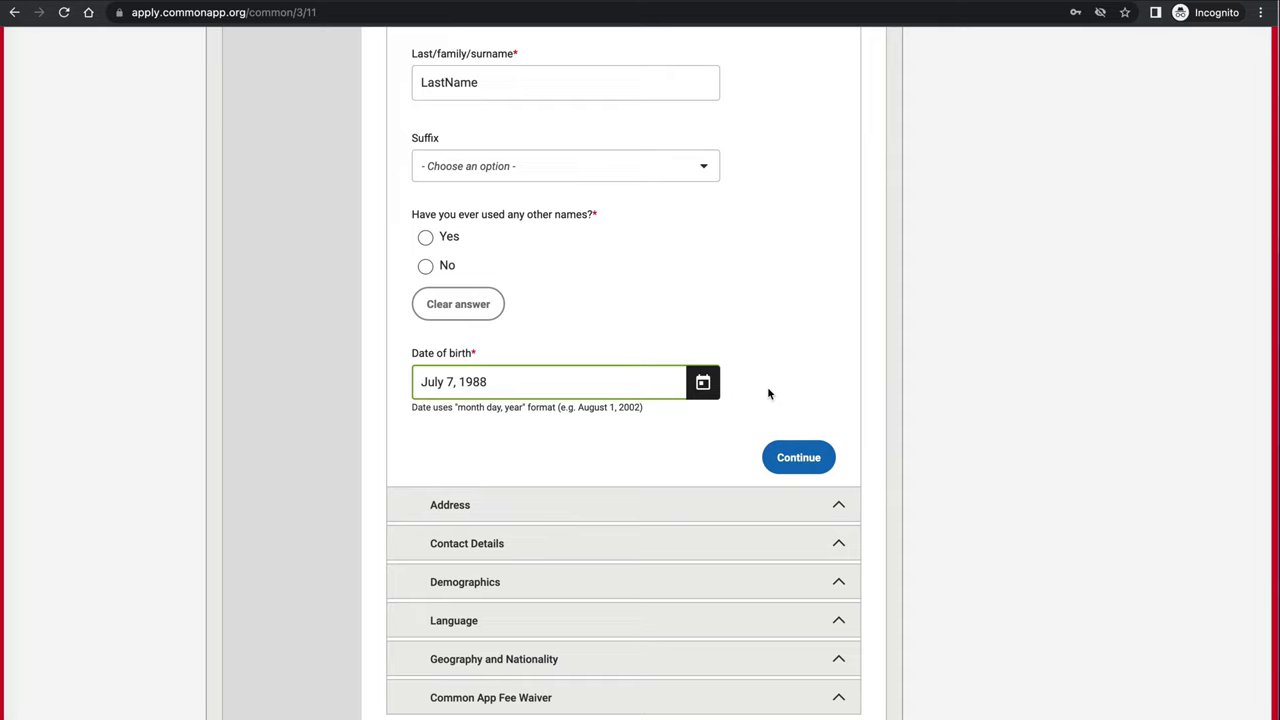
left_click(805, 461)
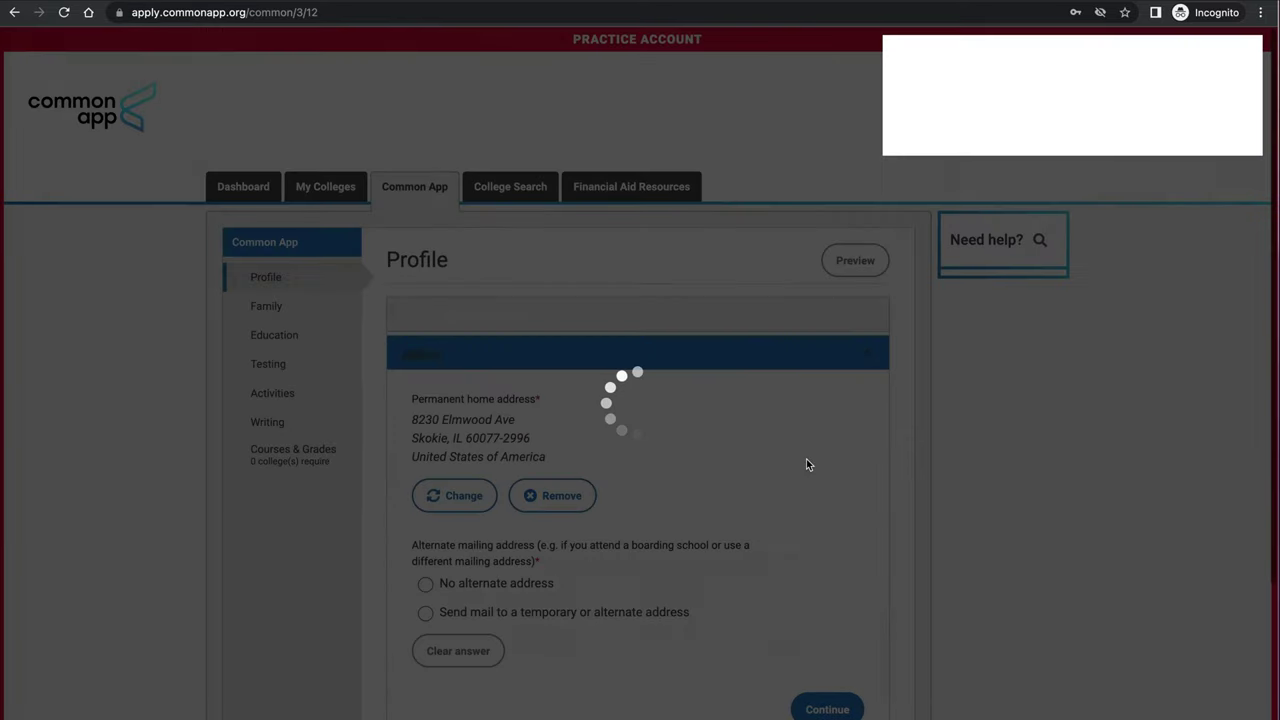
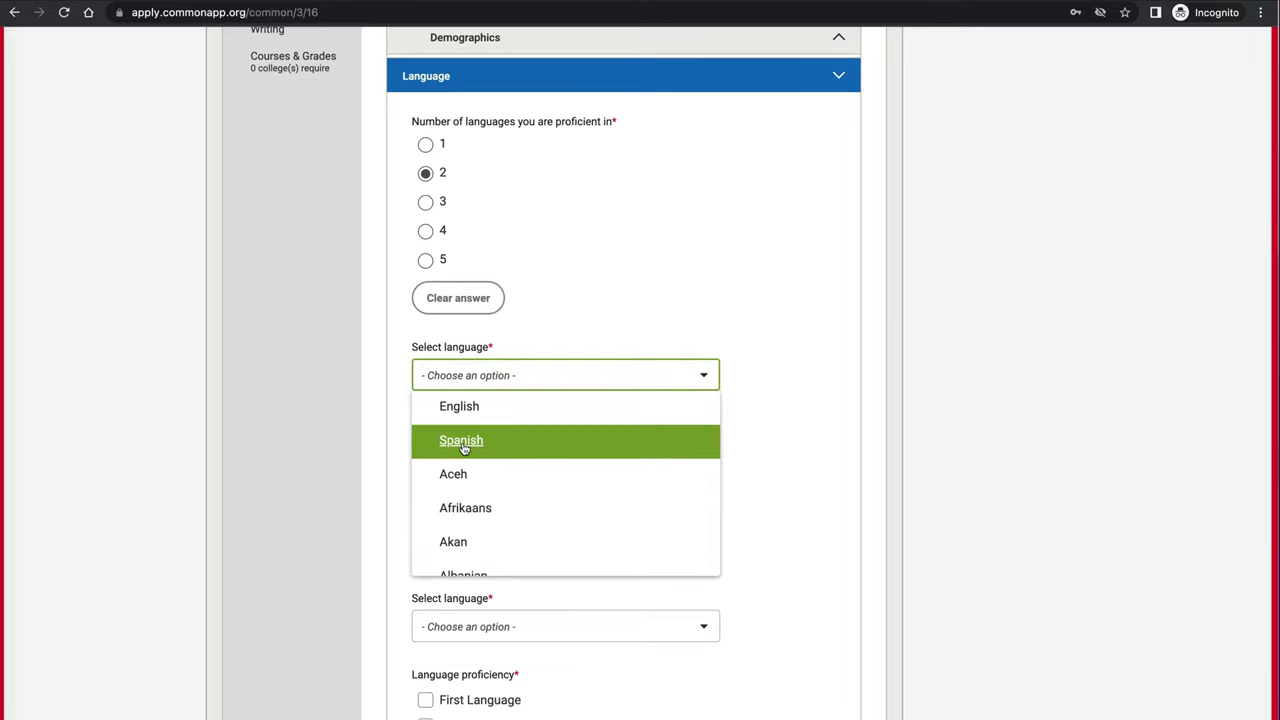
Set Spanish as the first listed language with Speak proficiency, and choose English as the second language.
left_click(455, 440)
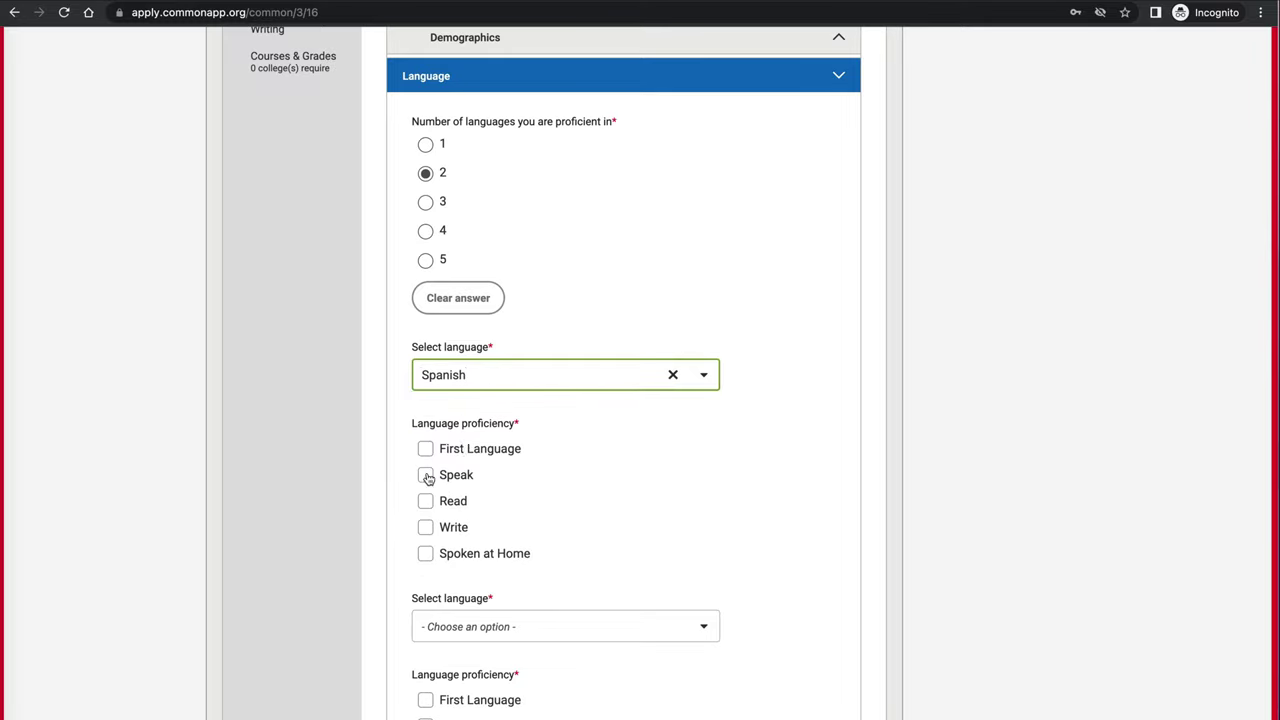
left_click(426, 476)
scroll(645, 538, "down", 2)
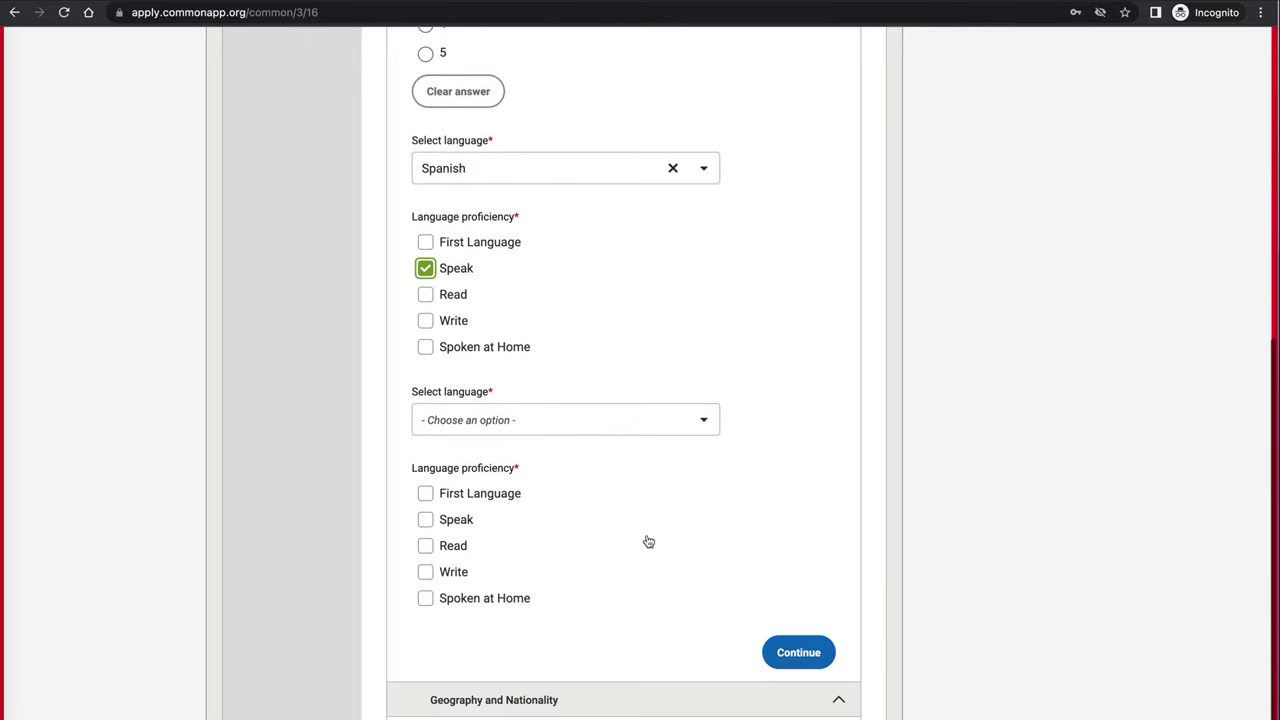
left_click(697, 438)
left_click(567, 452)
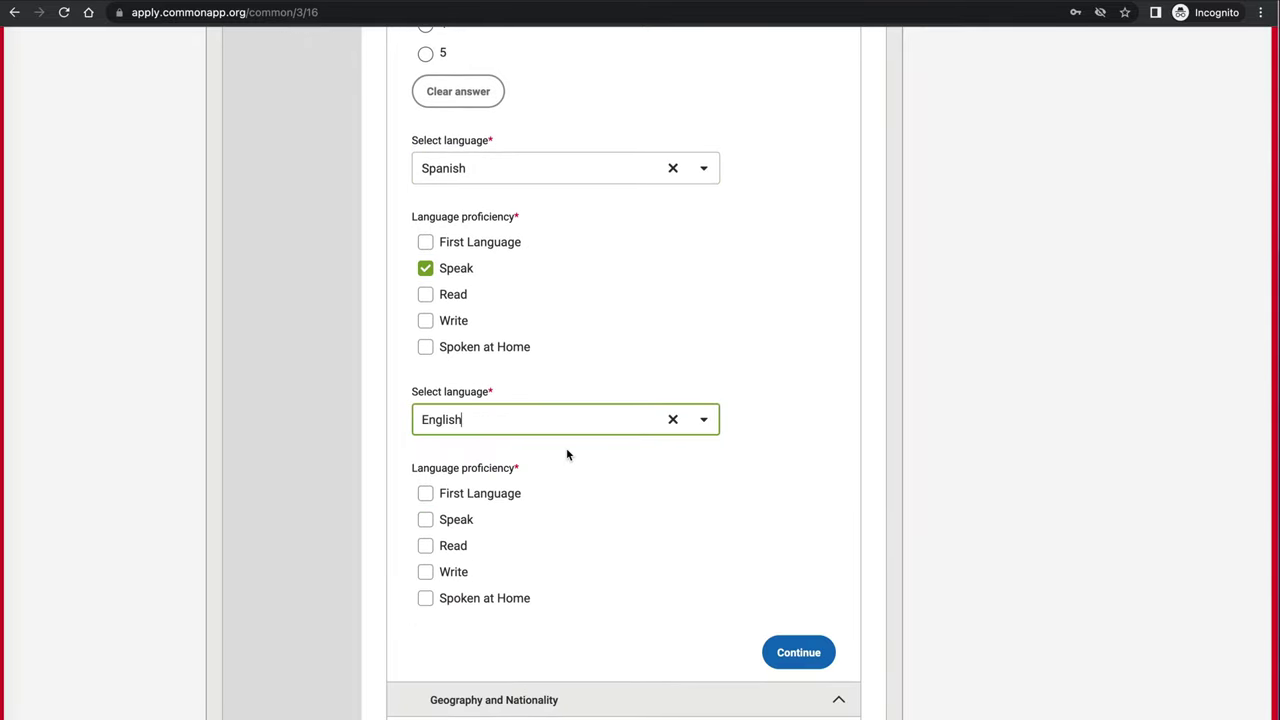
Mark Speak, Read and Write proficiency for English, mark Spanish as First Language, and continue to Geography and Nationality.
left_click(426, 521)
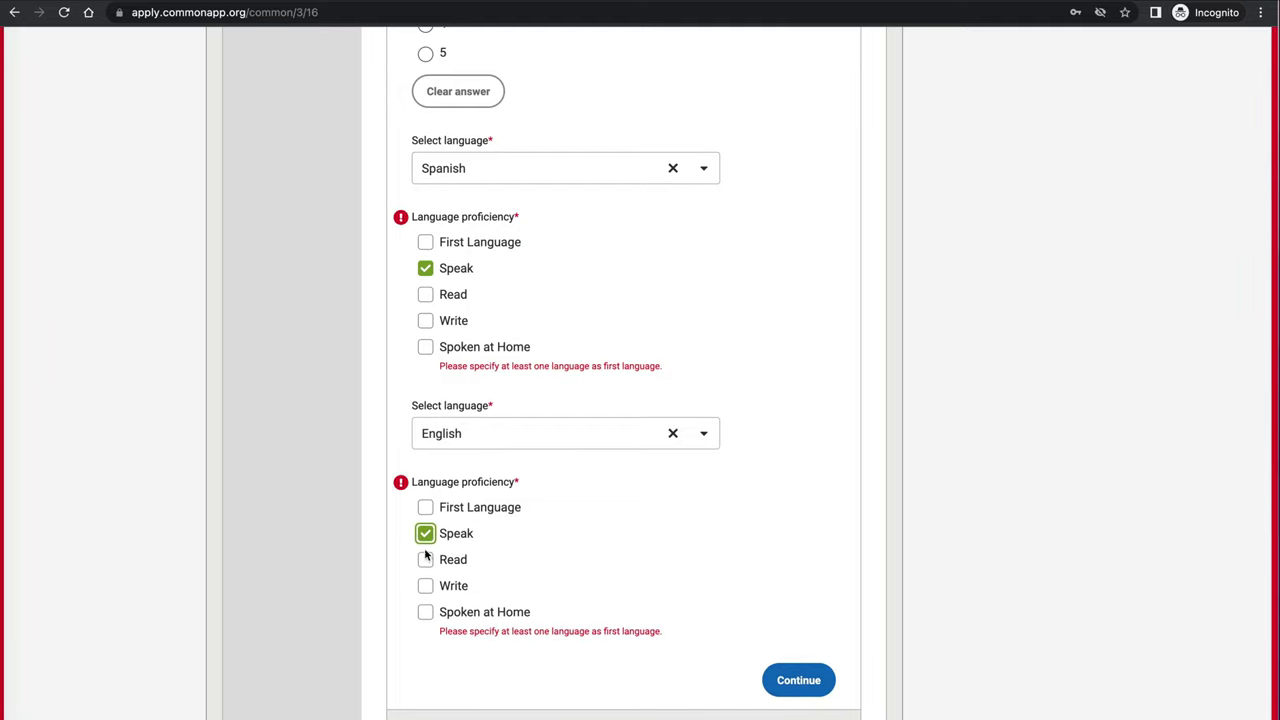
left_click(425, 560)
left_click(425, 585)
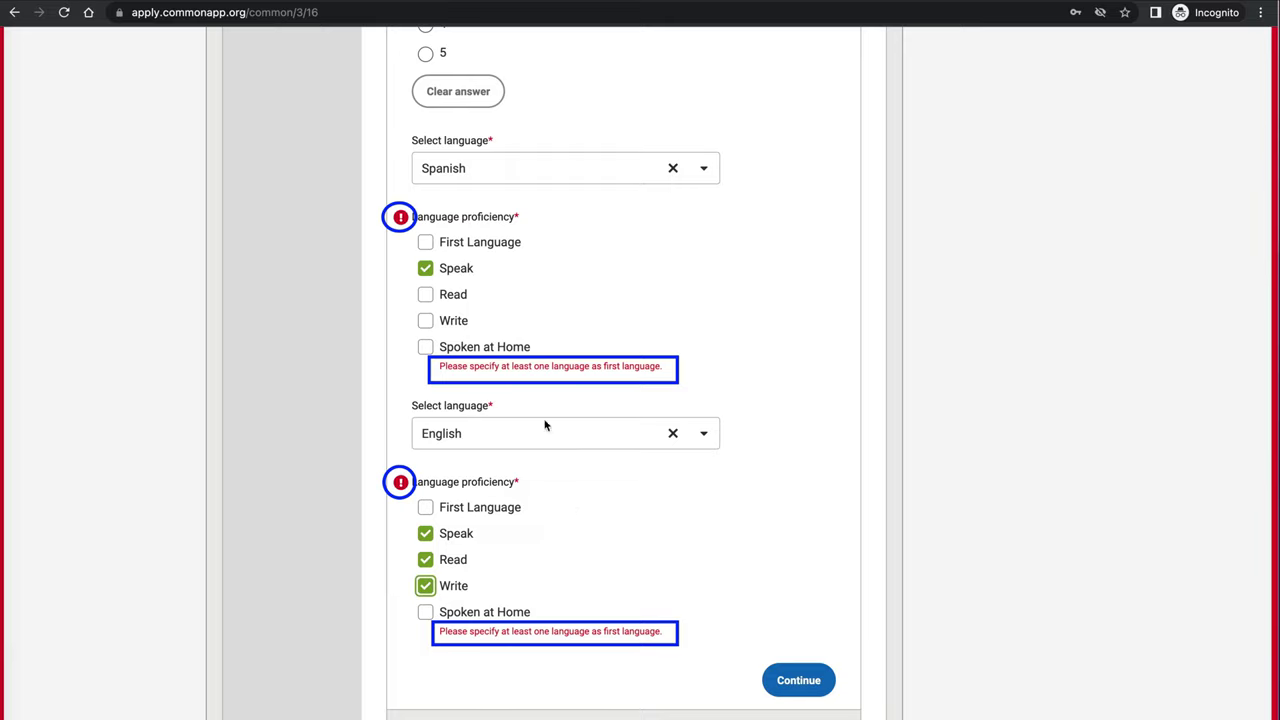
left_click(426, 242)
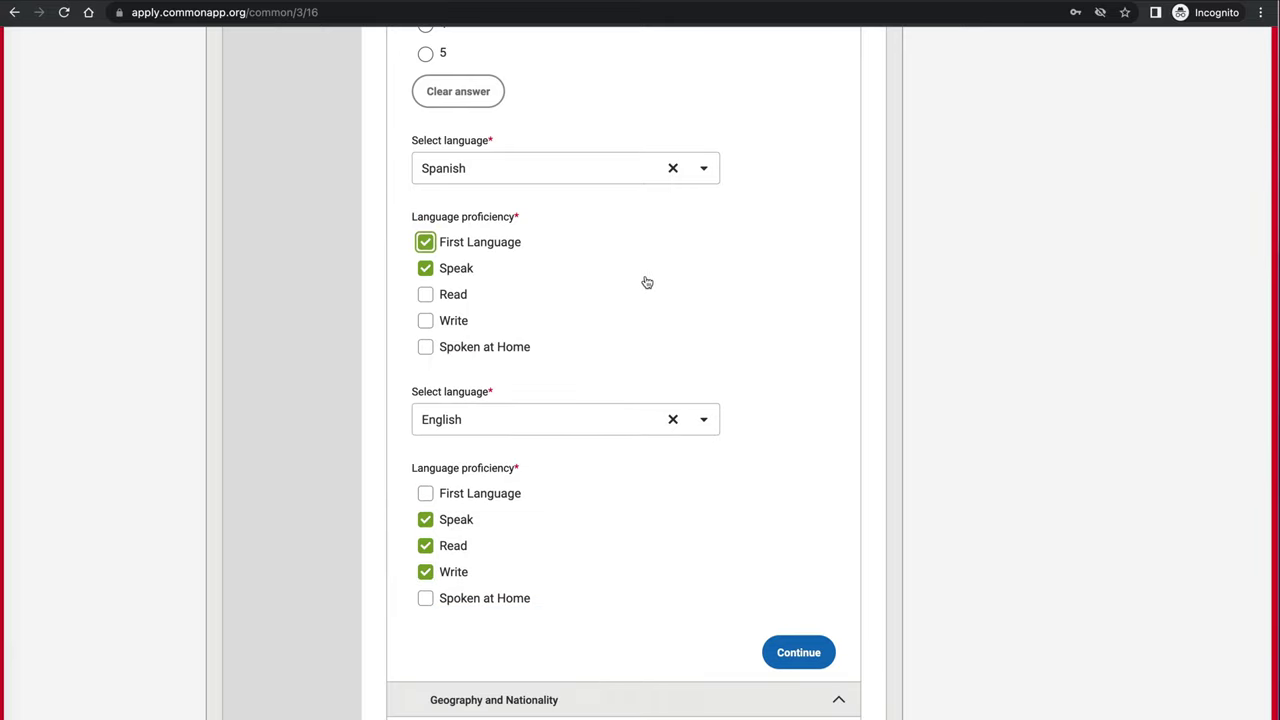
left_click(799, 657)
Complete Geography and Nationality with birth country Canada, 18 years lived in the United States, and U.S. citizen or U.S. national status.
scroll(799, 663, "down", 1)
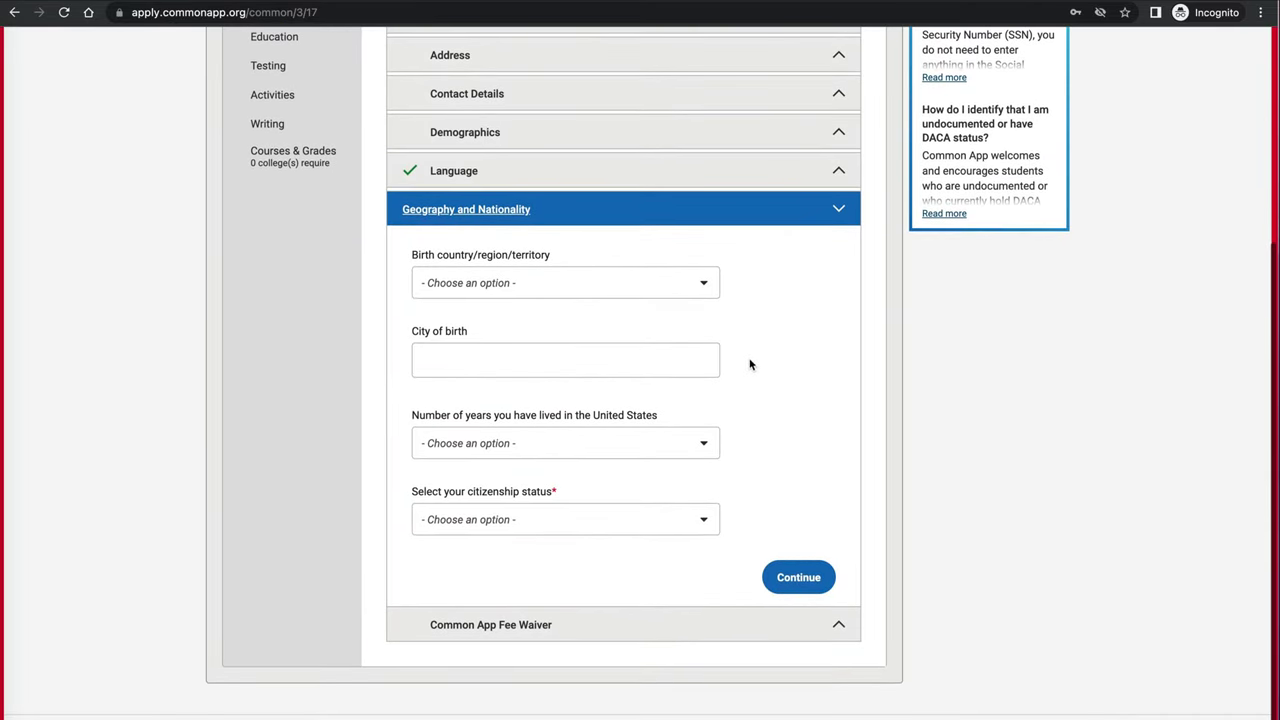
left_click(706, 284)
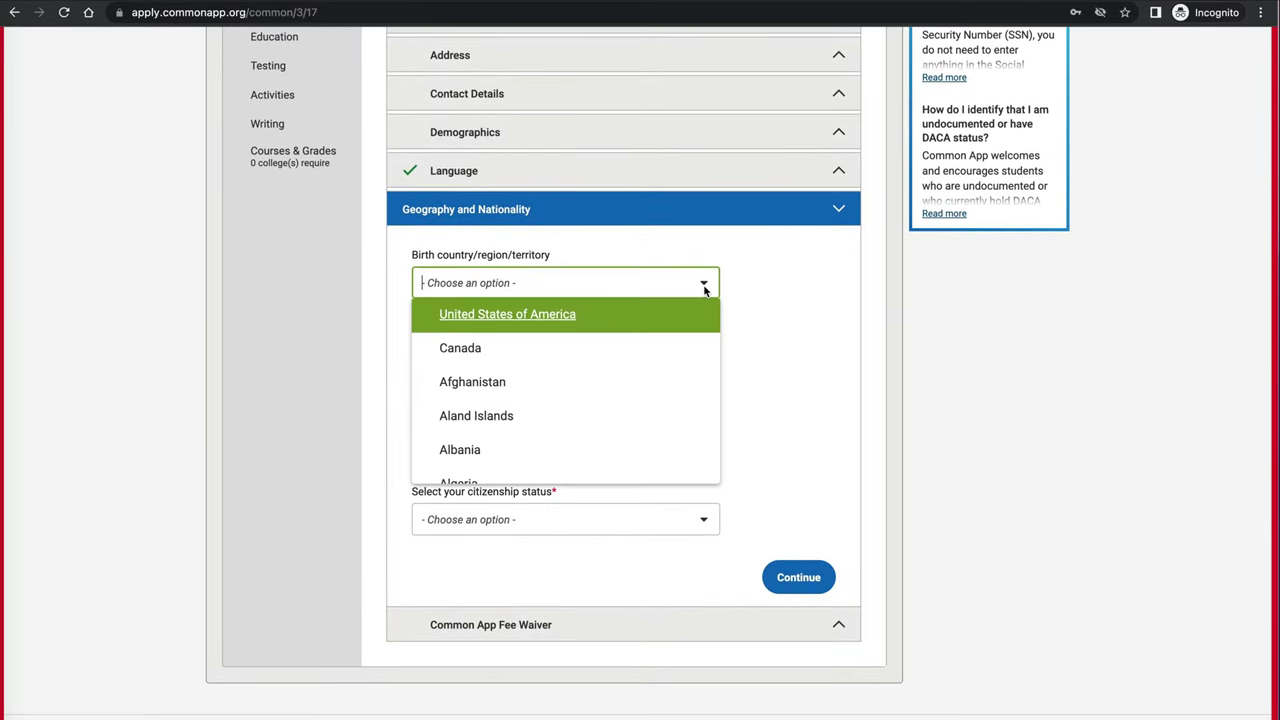
left_click(466, 348)
left_click(554, 371)
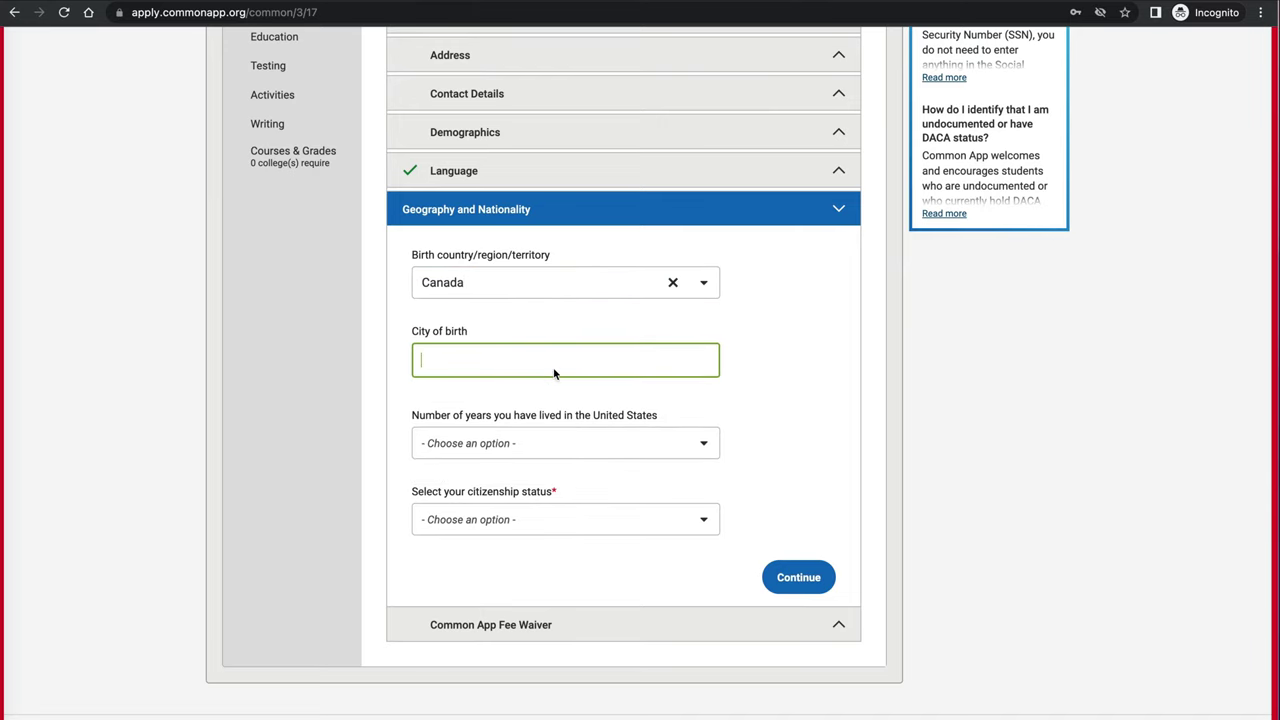
key("Tab")
type("18")
left_click(703, 520)
left_click(600, 548)
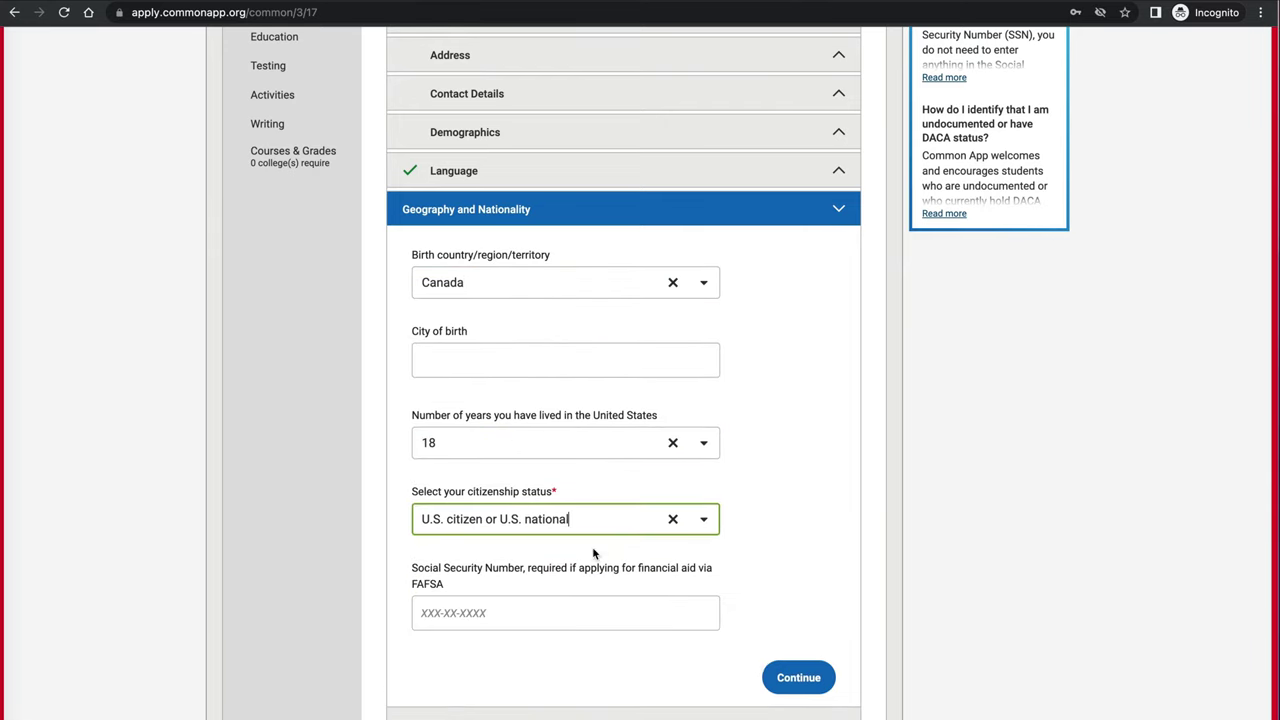
left_click(778, 688)
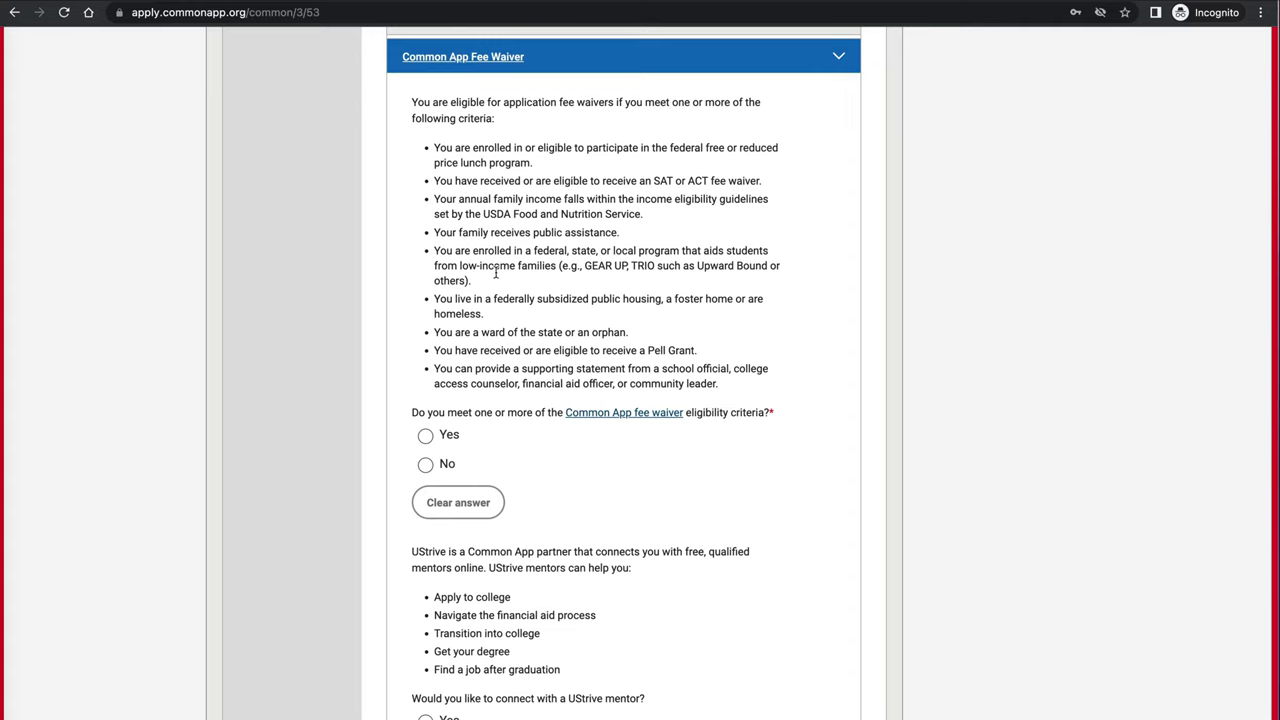
Answer No to meeting the Common App fee waiver eligibility criteria.
left_click(426, 465)
scroll(619, 497, "down", 1)
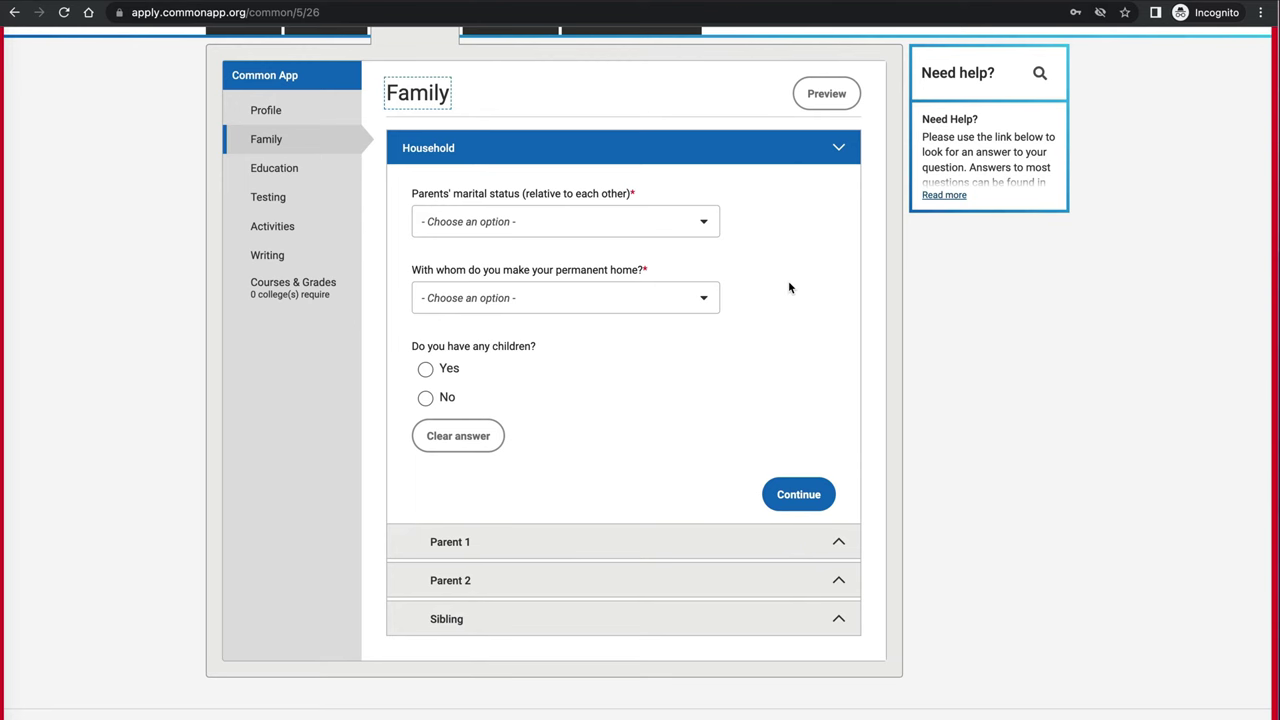
In the Family section's Household questions, set the parents' marital status to Never Married and the permanent home to Parent 1.
left_click(698, 221)
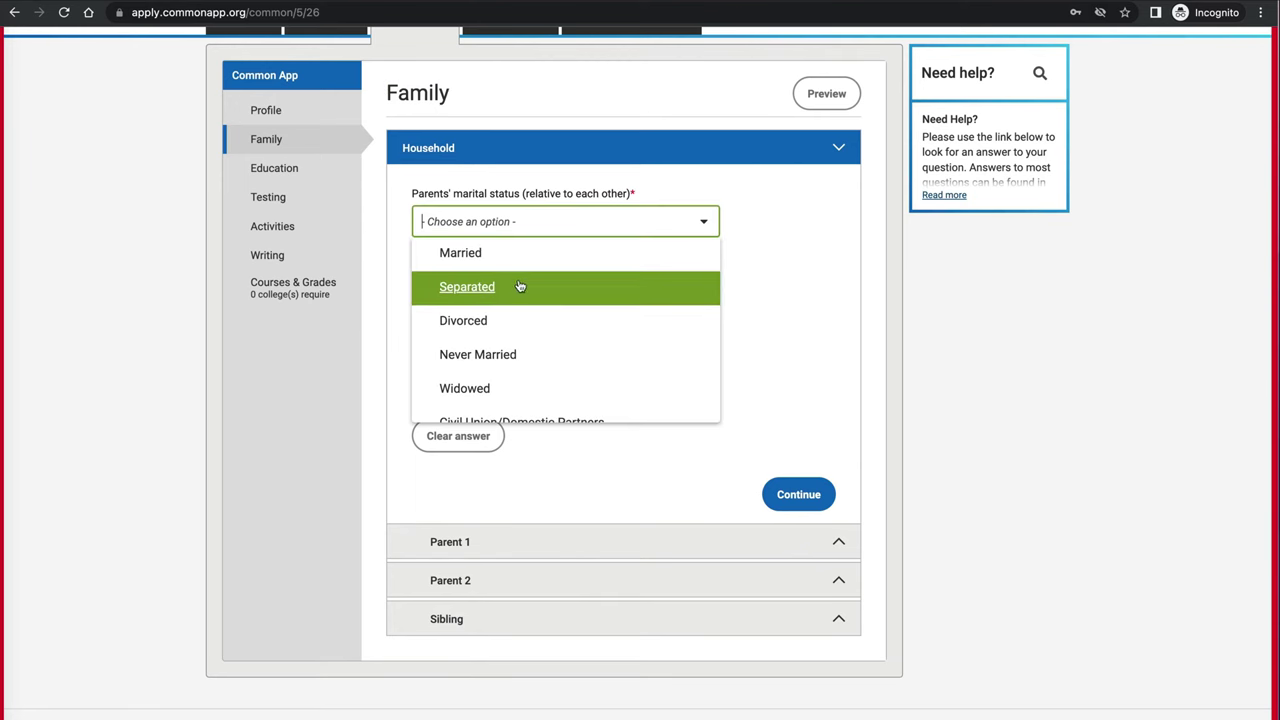
left_click(672, 358)
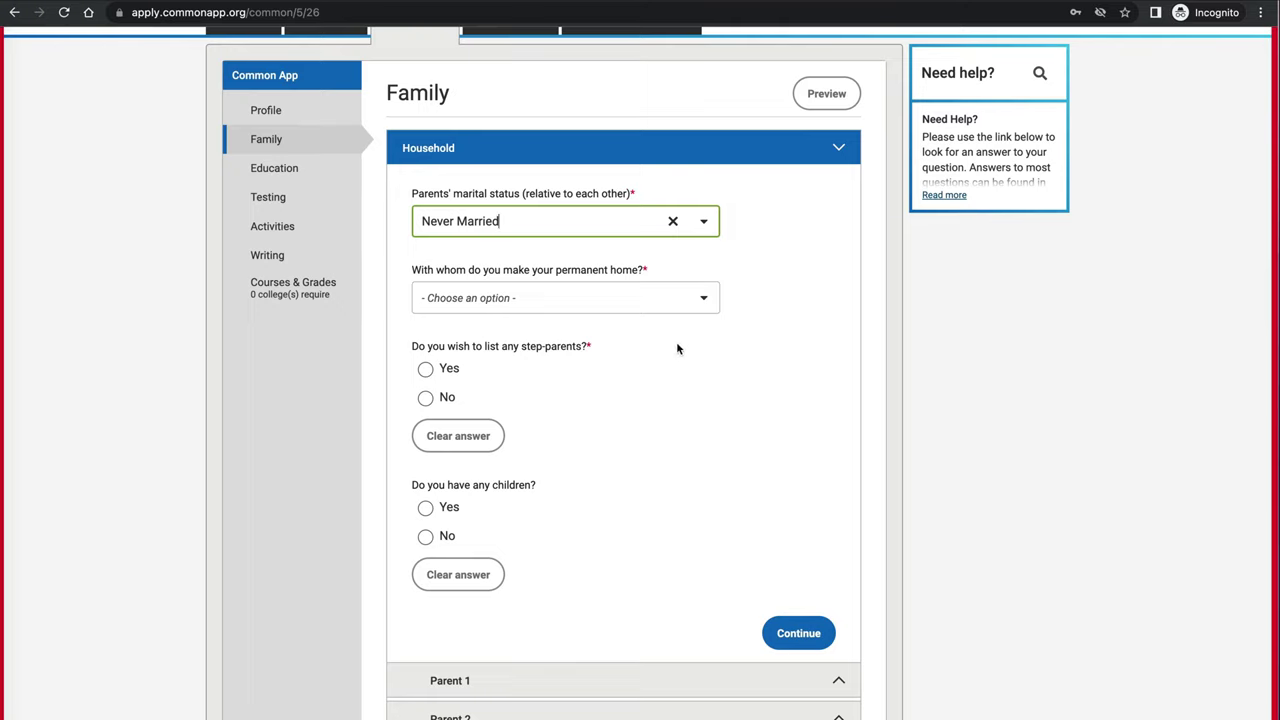
left_click(703, 299)
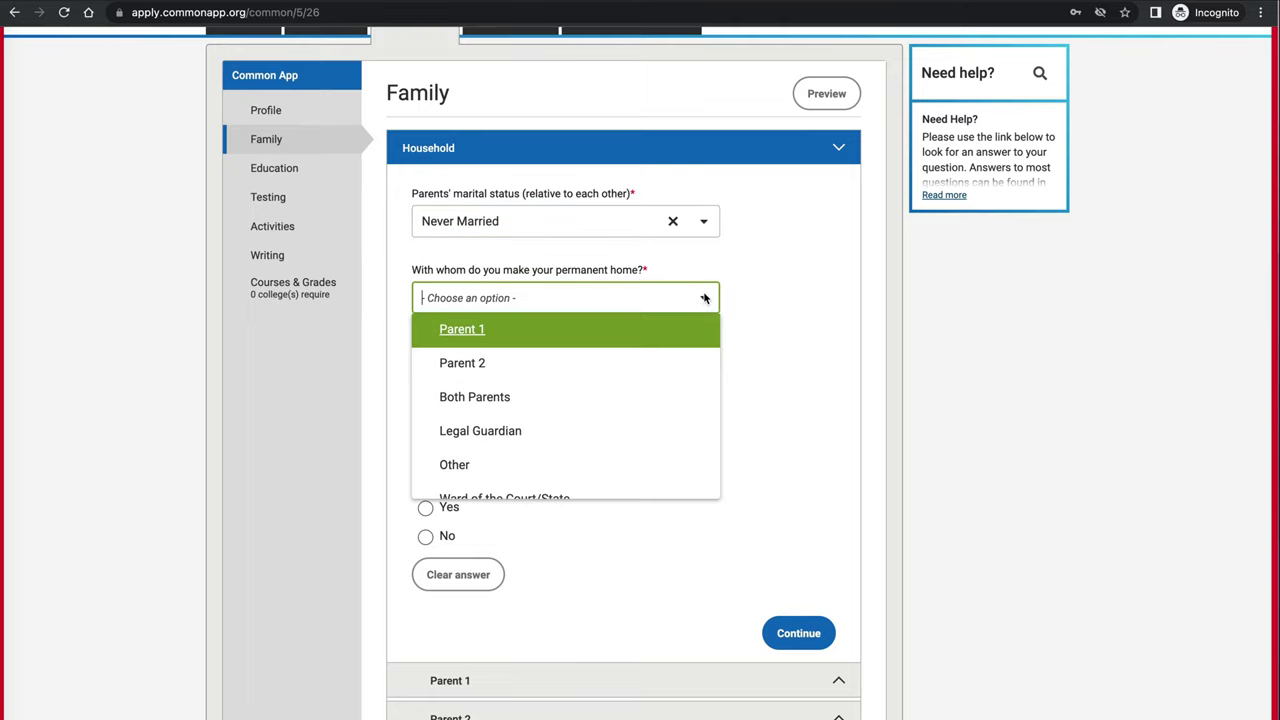
left_click(510, 341)
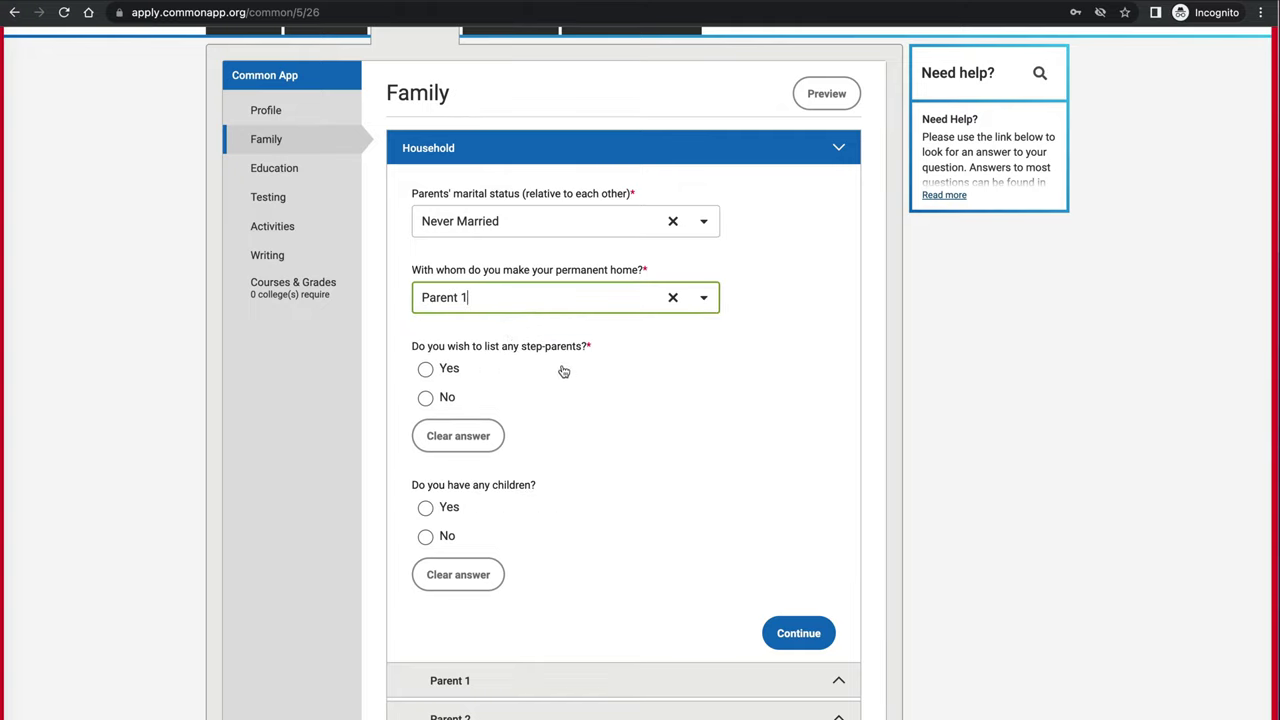
Answer Yes to listing step-parents, set how many to 1, and continue from Household to the Parent 1 subsection.
left_click(426, 369)
scroll(601, 444, "down", 2)
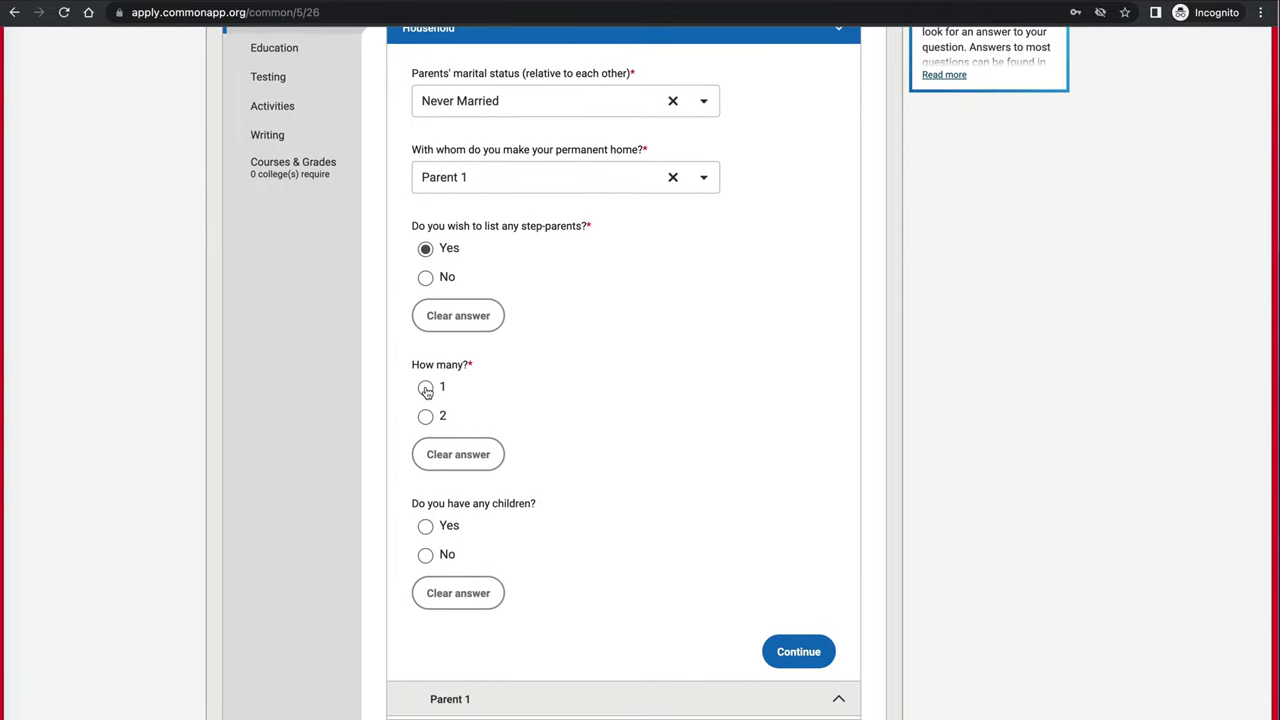
left_click(426, 389)
scroll(593, 457, "down", 2)
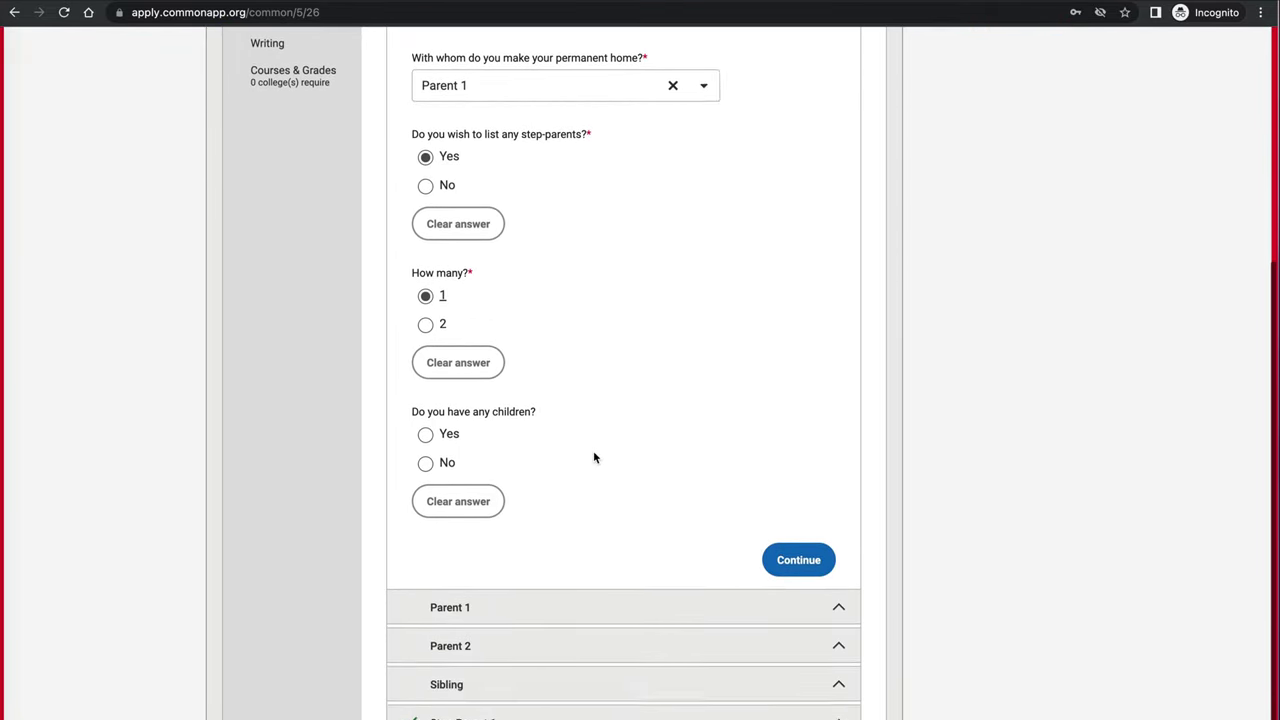
scroll(593, 457, "down", 2)
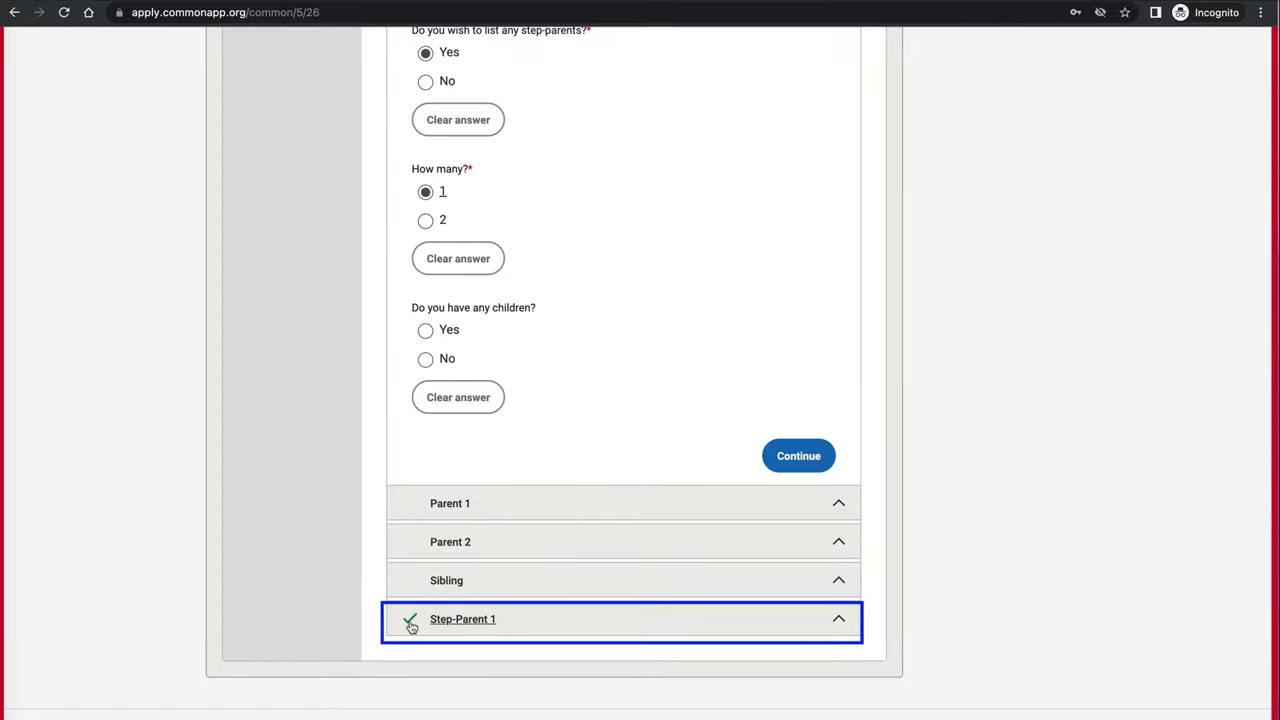
scroll(674, 366, "up", 2)
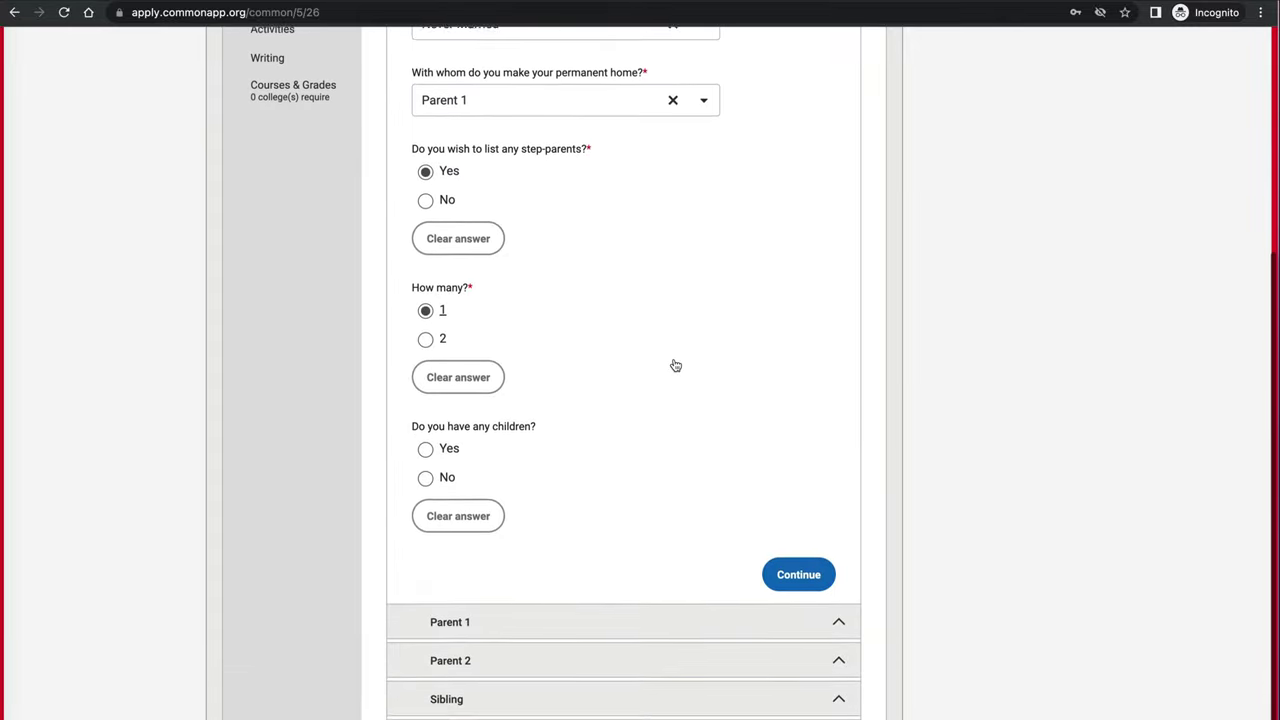
scroll(674, 366, "up", 2)
scroll(674, 363, "down", 3)
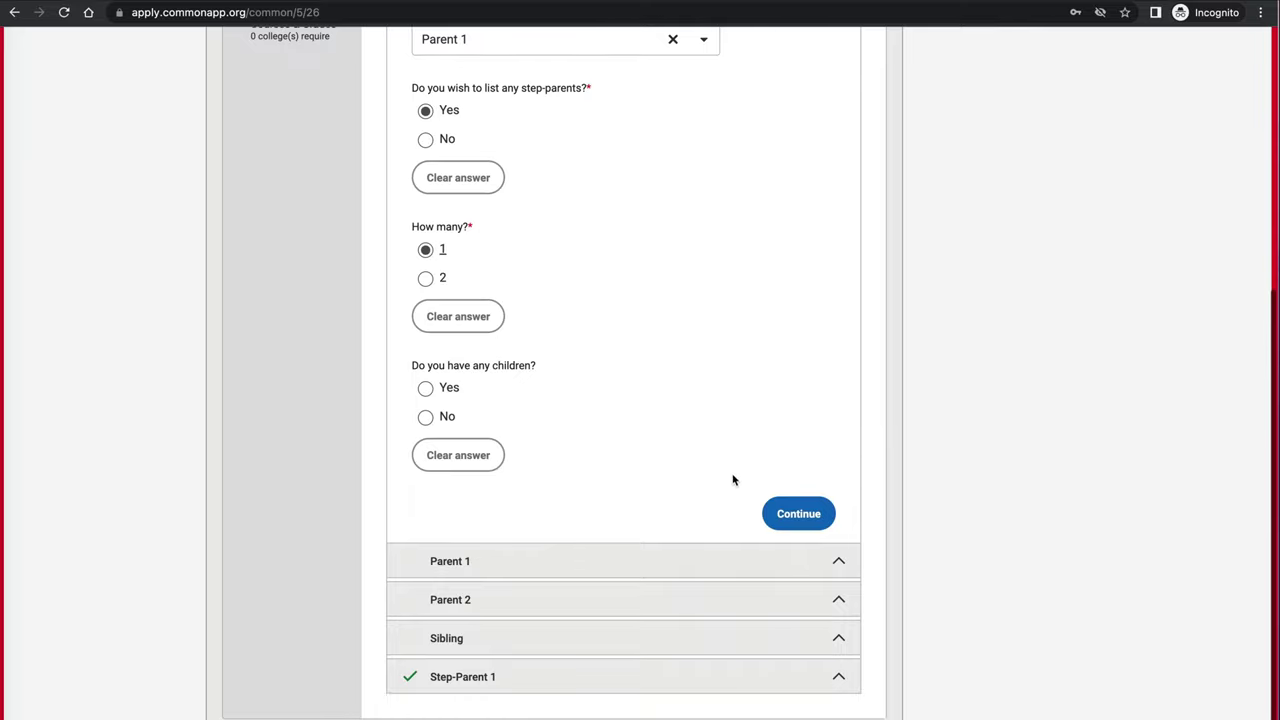
left_click(798, 514)
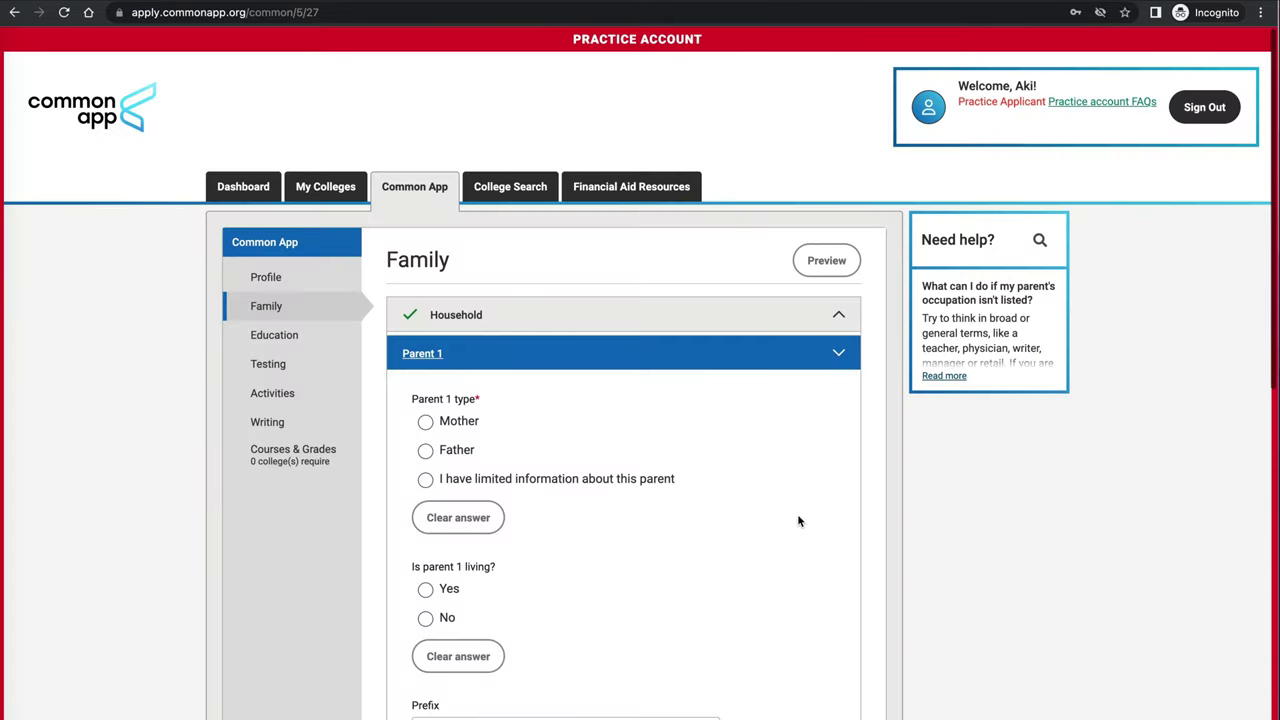
Set Parent 1's occupation to Business (clerical) and employment status to Retired.
scroll(798, 520, "down", 7)
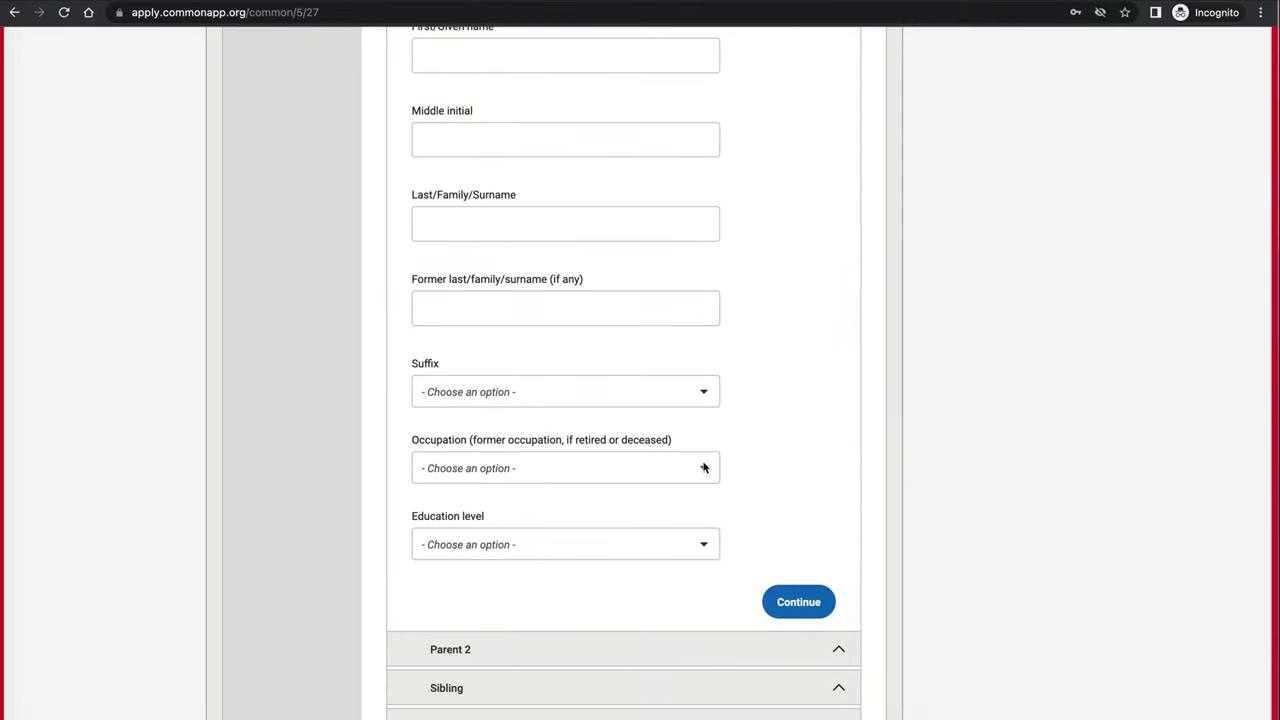
left_click(704, 468)
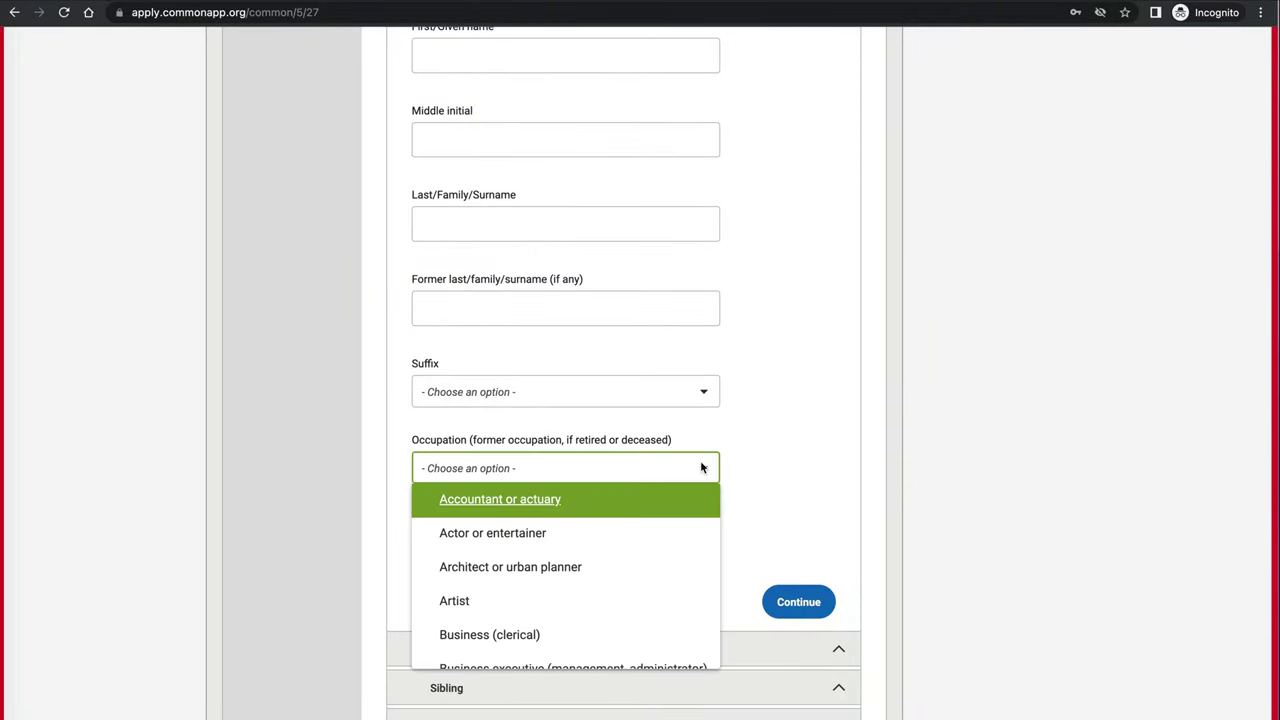
left_click(466, 634)
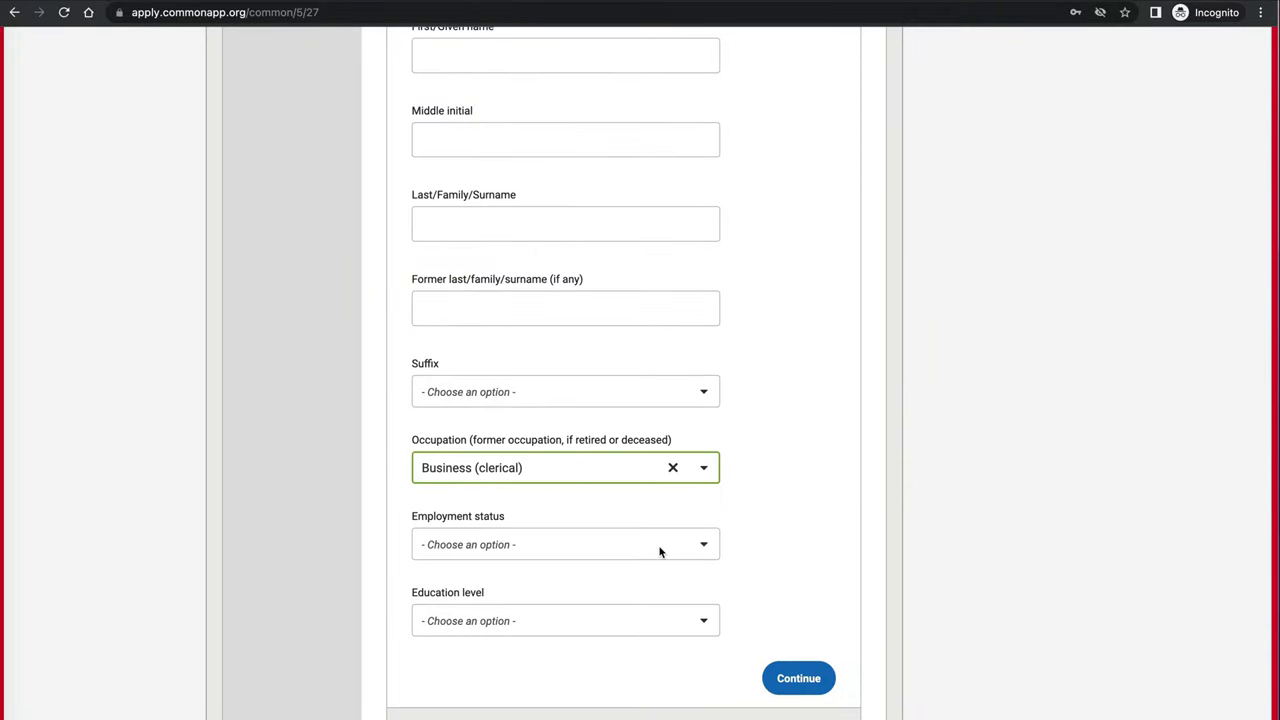
left_click(703, 548)
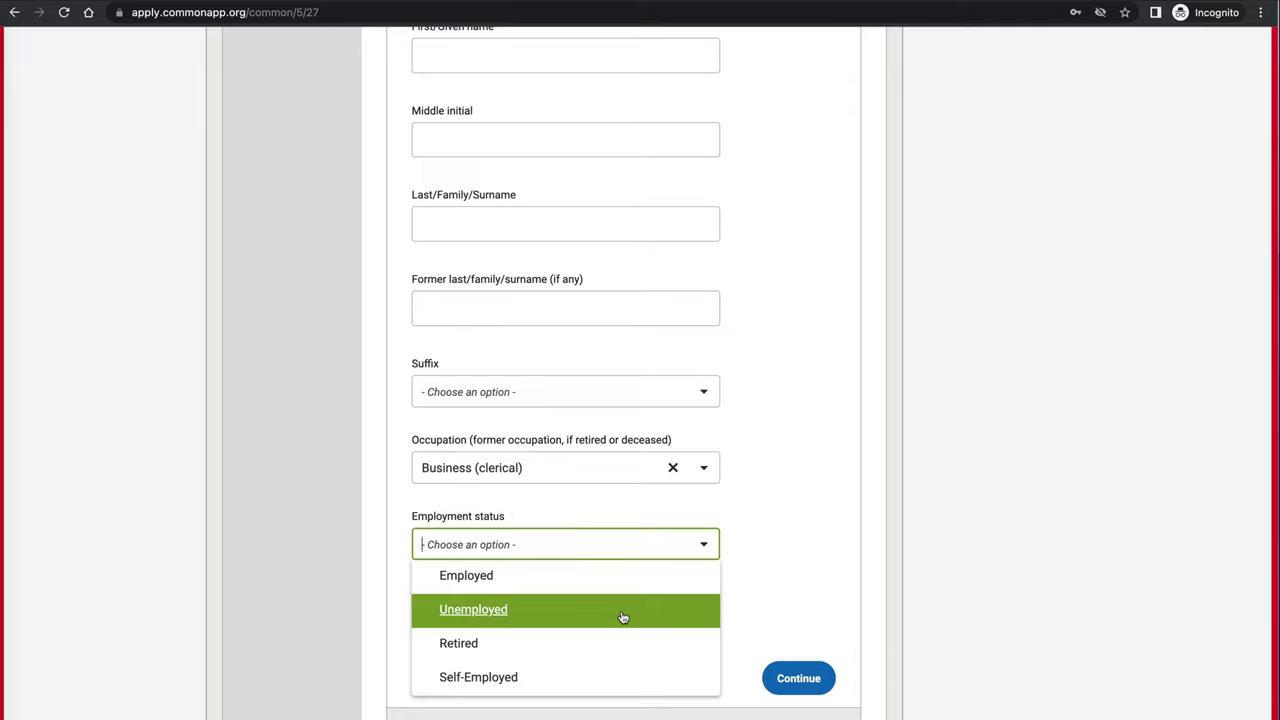
left_click(606, 643)
Set Parent 1's education level to Some trade school or community college.
scroll(606, 643, "down", 3)
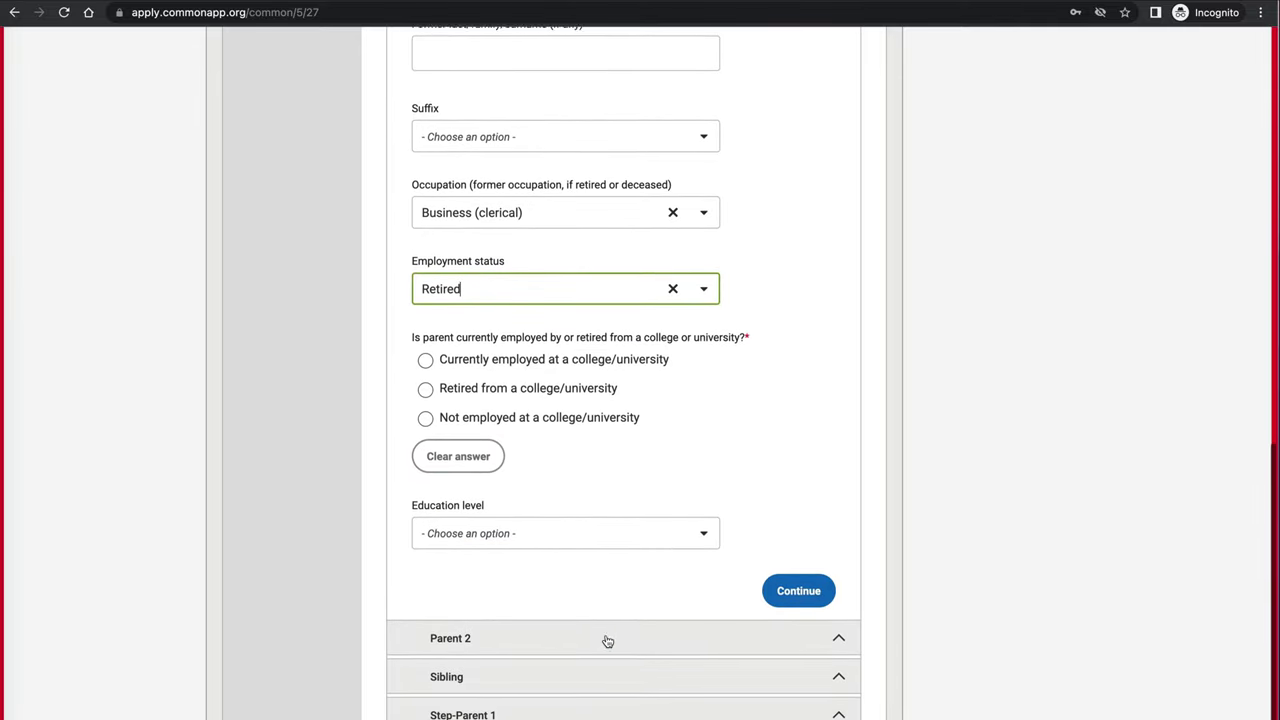
left_click(703, 530)
scroll(660, 600, "down", 3)
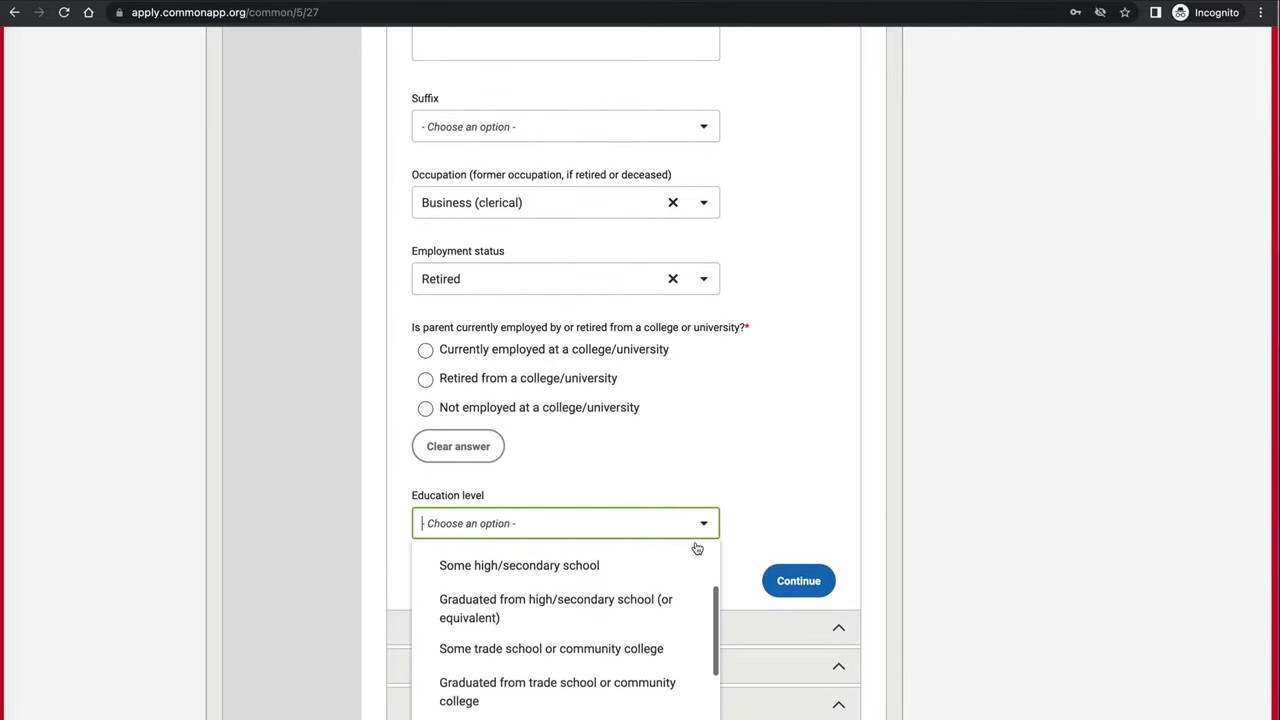
left_click(650, 610)
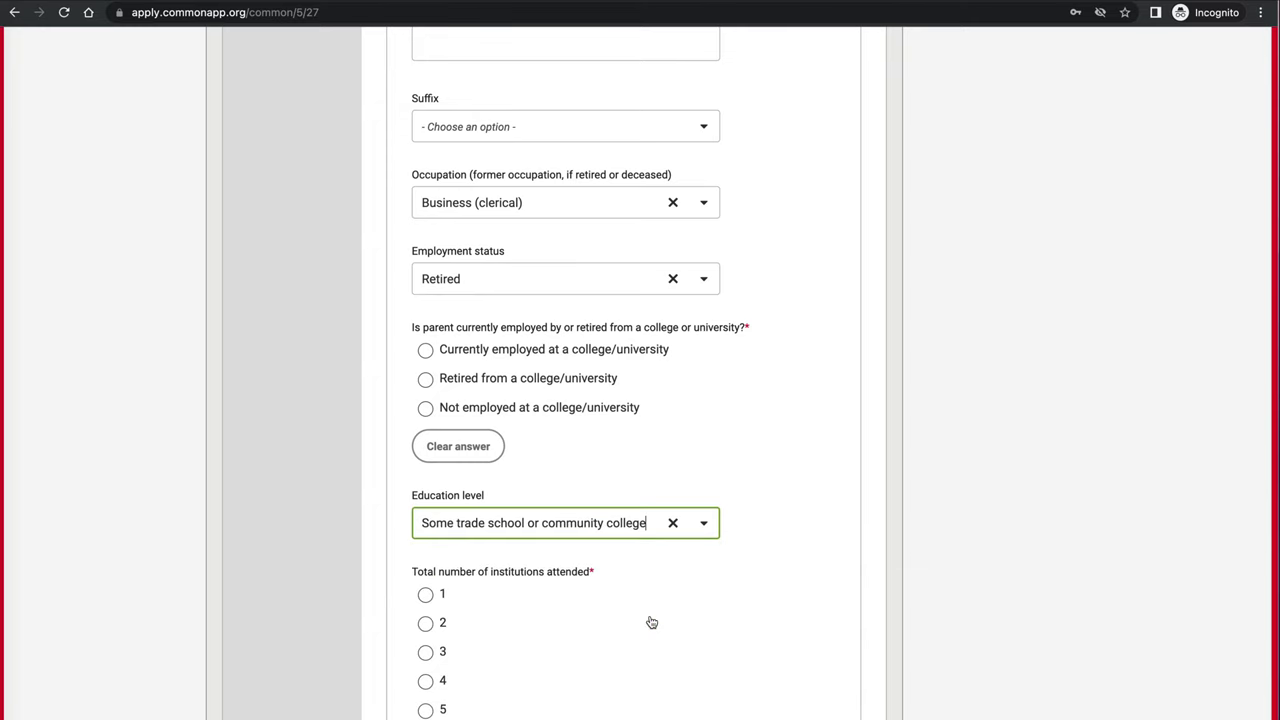
Set Parent 1's total number of institutions attended to 1 and open the college lookup.
scroll(750, 603, "down", 3)
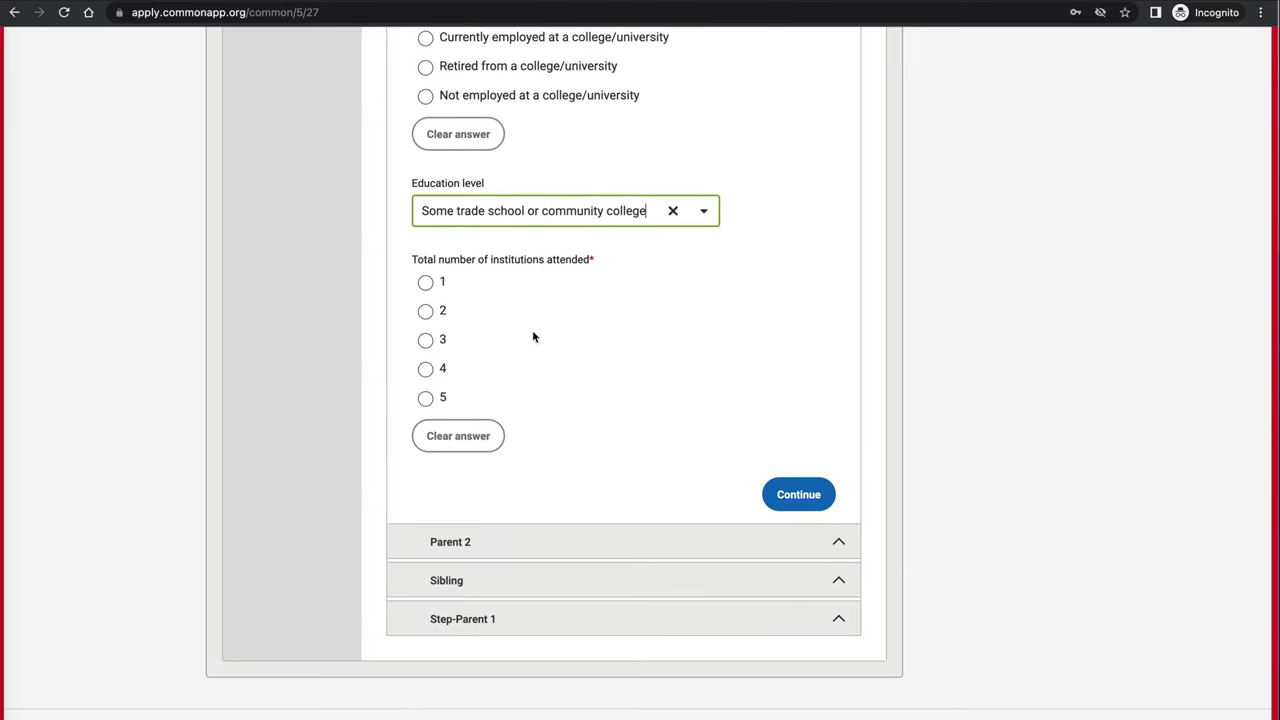
left_click(425, 283)
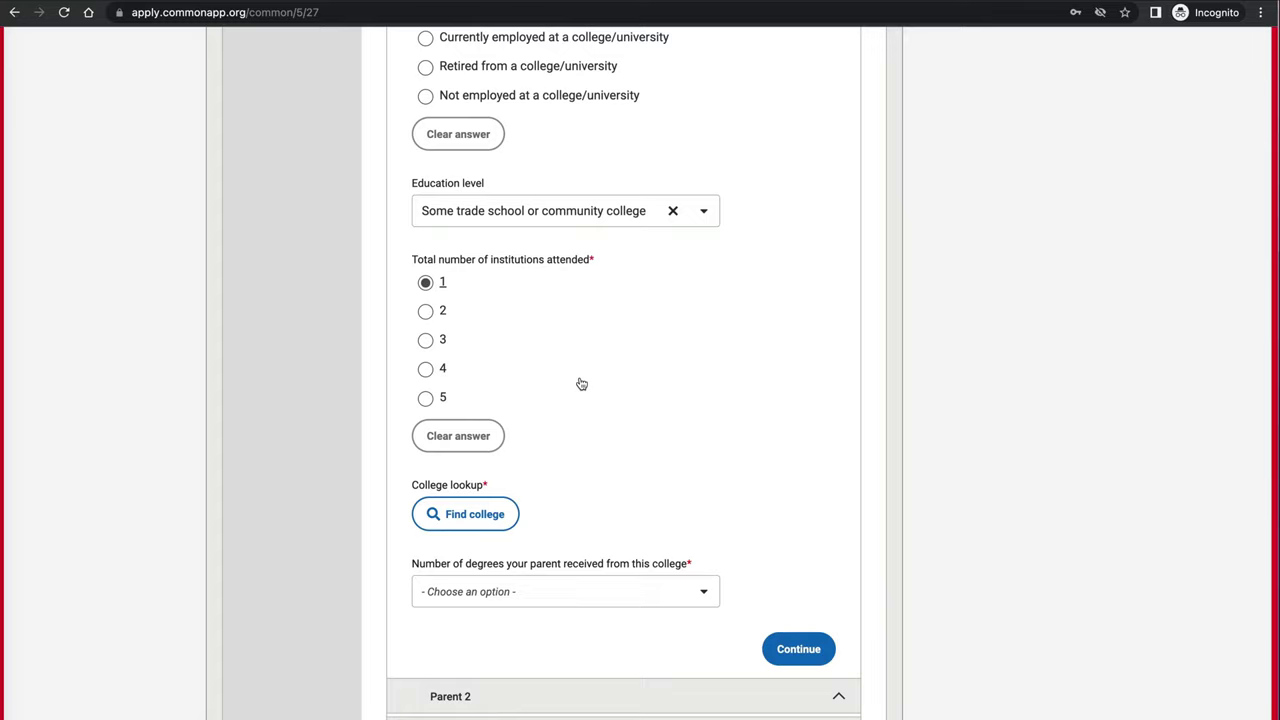
scroll(580, 384, "down", 1)
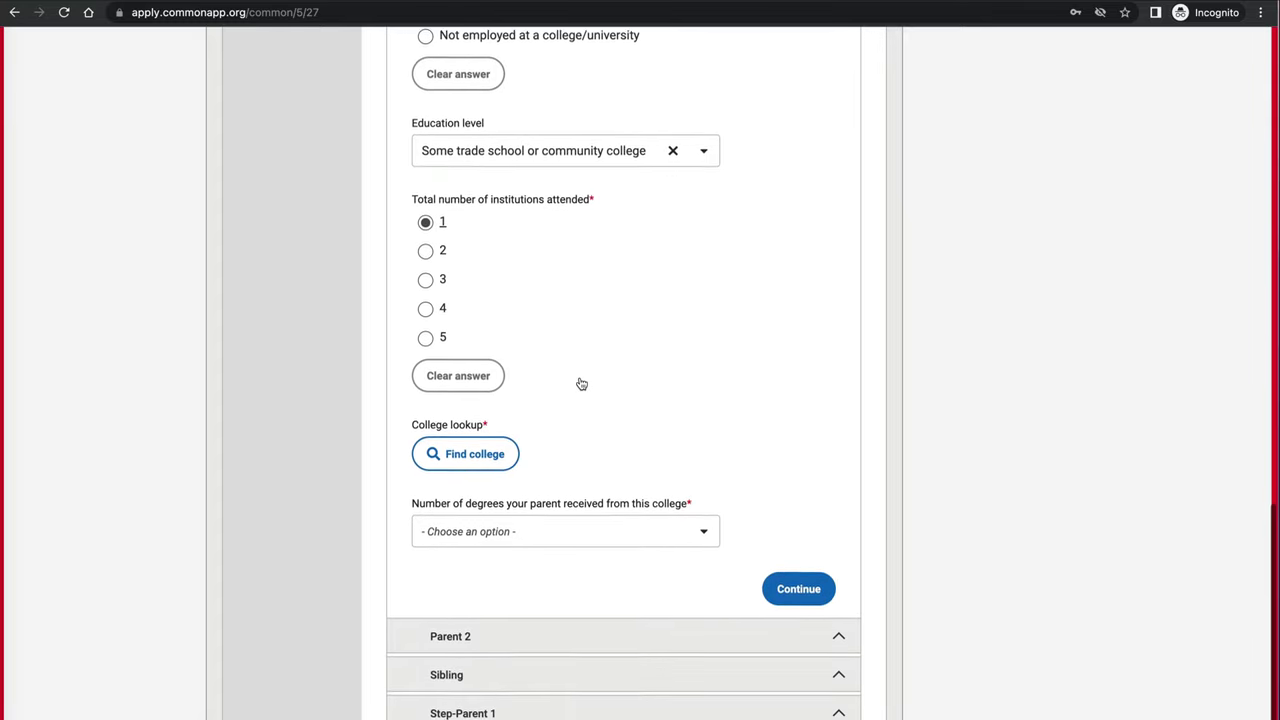
left_click(468, 441)
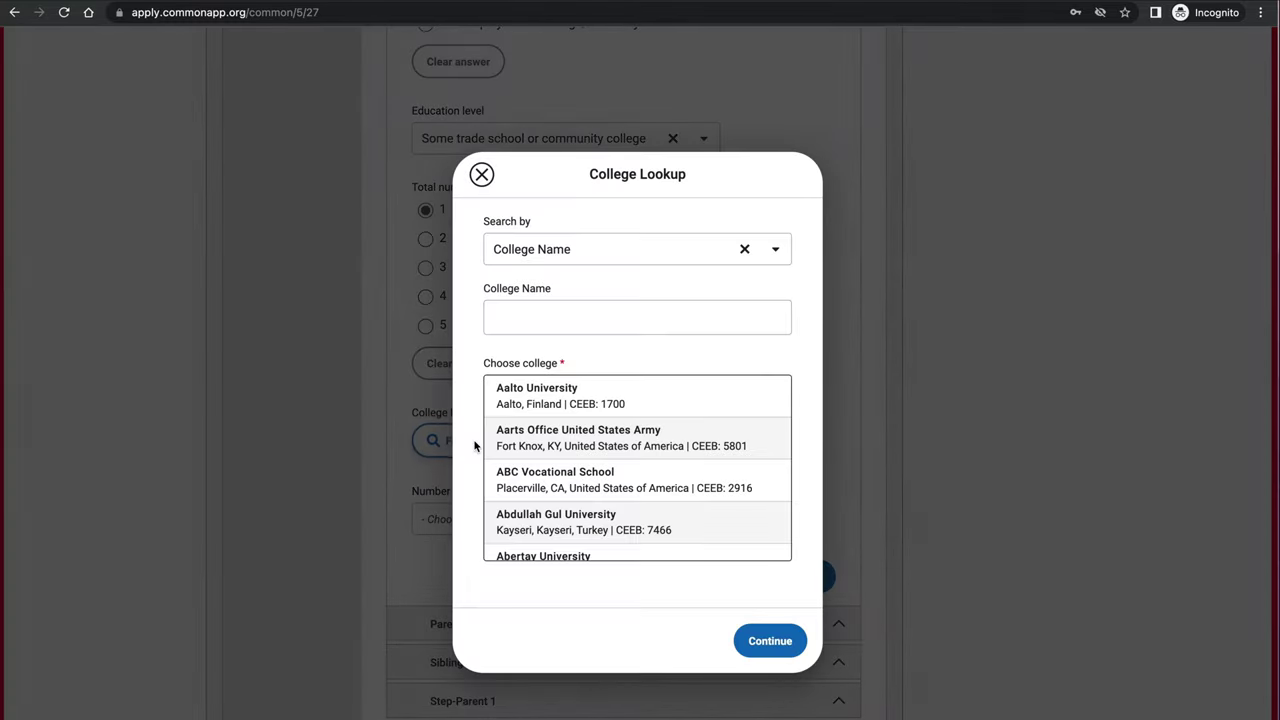
Change the college search criterion to Country/Region/Territory and search for France.
left_click(745, 250)
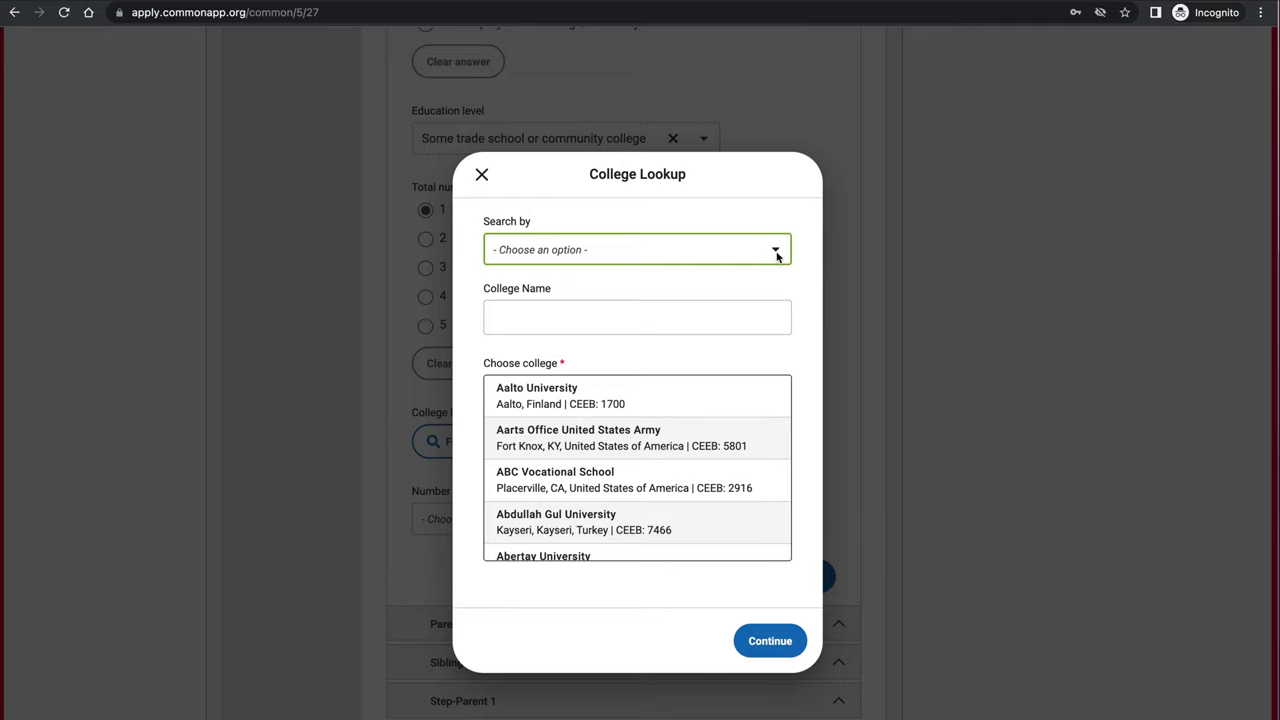
left_click(775, 250)
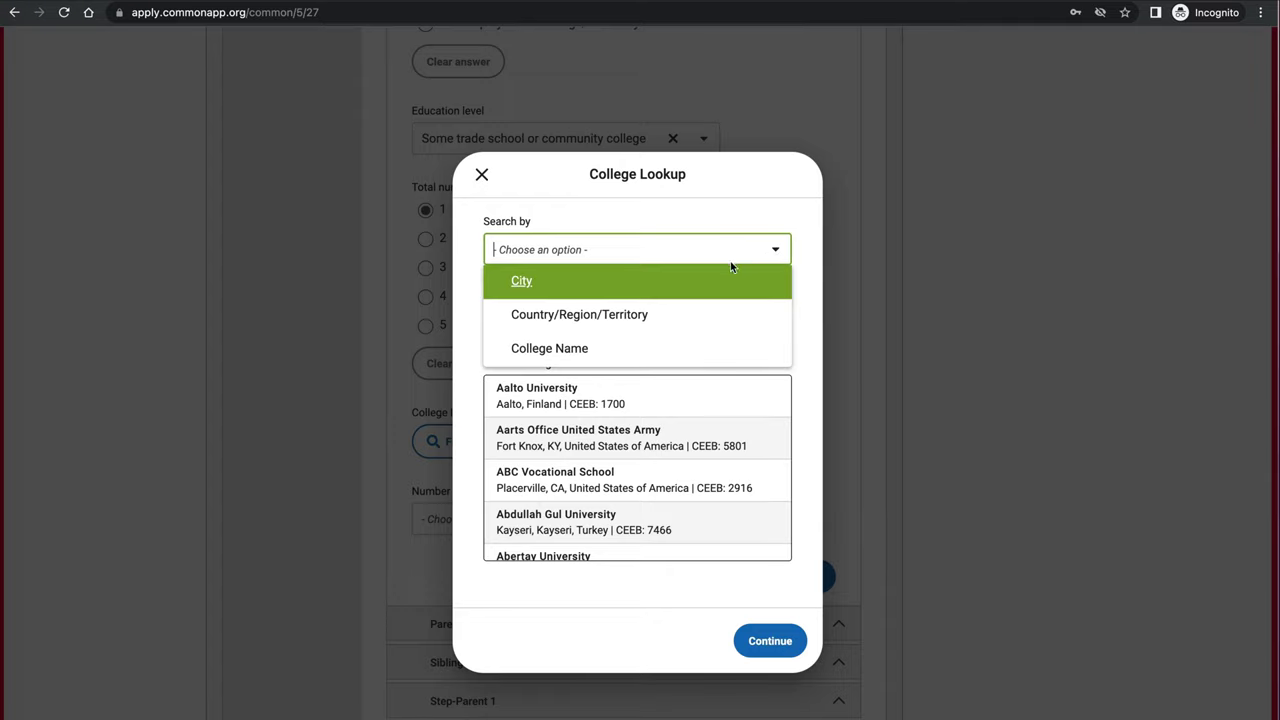
left_click(651, 318)
left_click(651, 319)
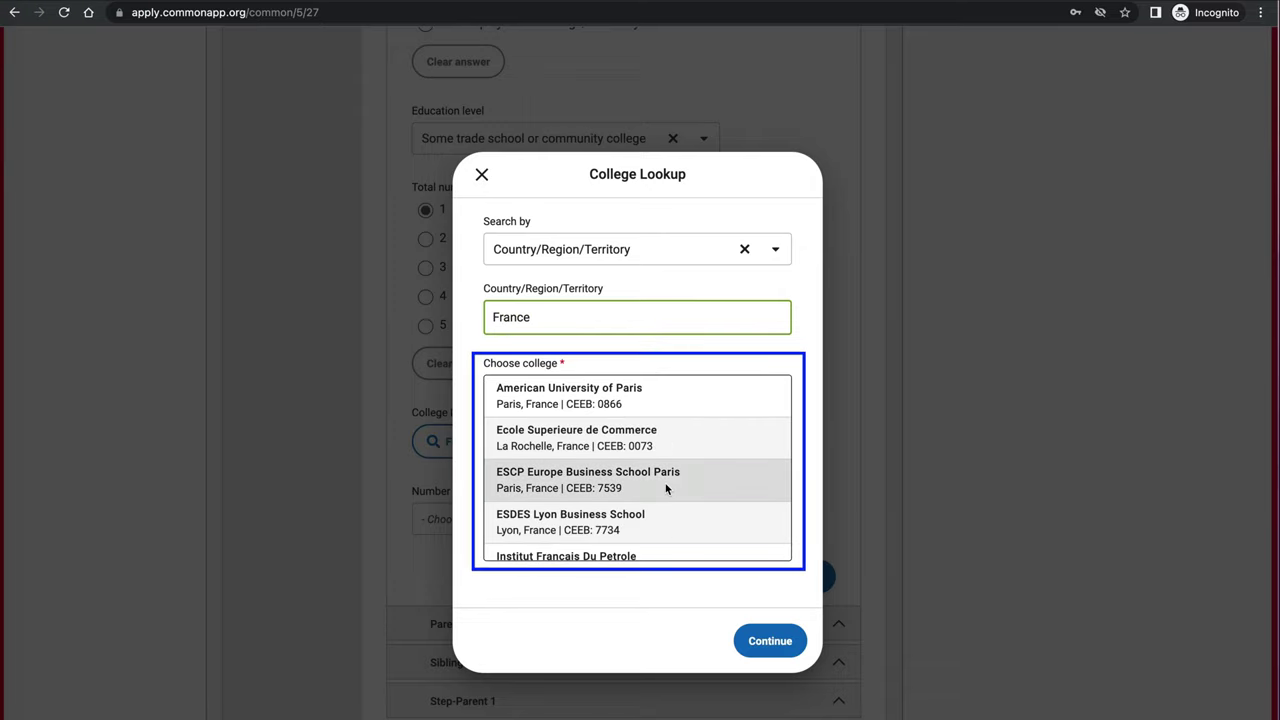
Look through the list of colleges in France, down to the option for a college that is not listed.
scroll(665, 486, "down", 1)
scroll(665, 488, "down", 3)
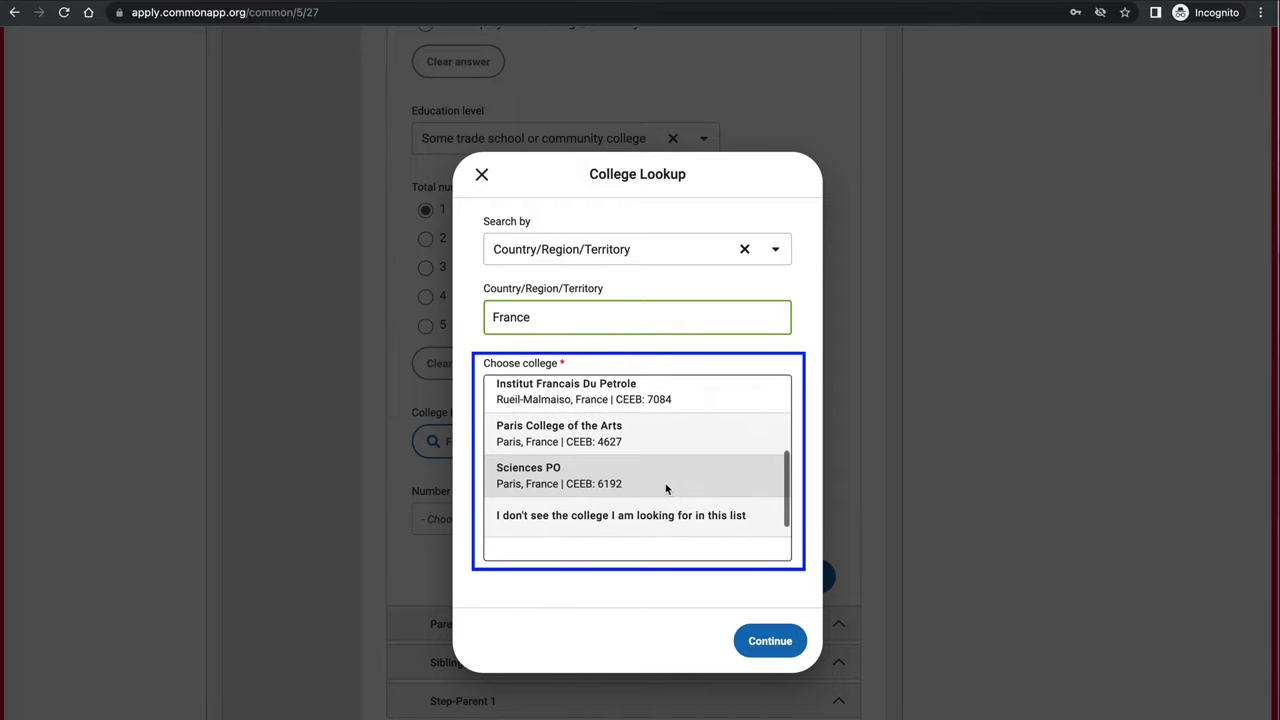
scroll(665, 488, "up", 1)
scroll(665, 488, "up", 3)
scroll(665, 488, "down", 1)
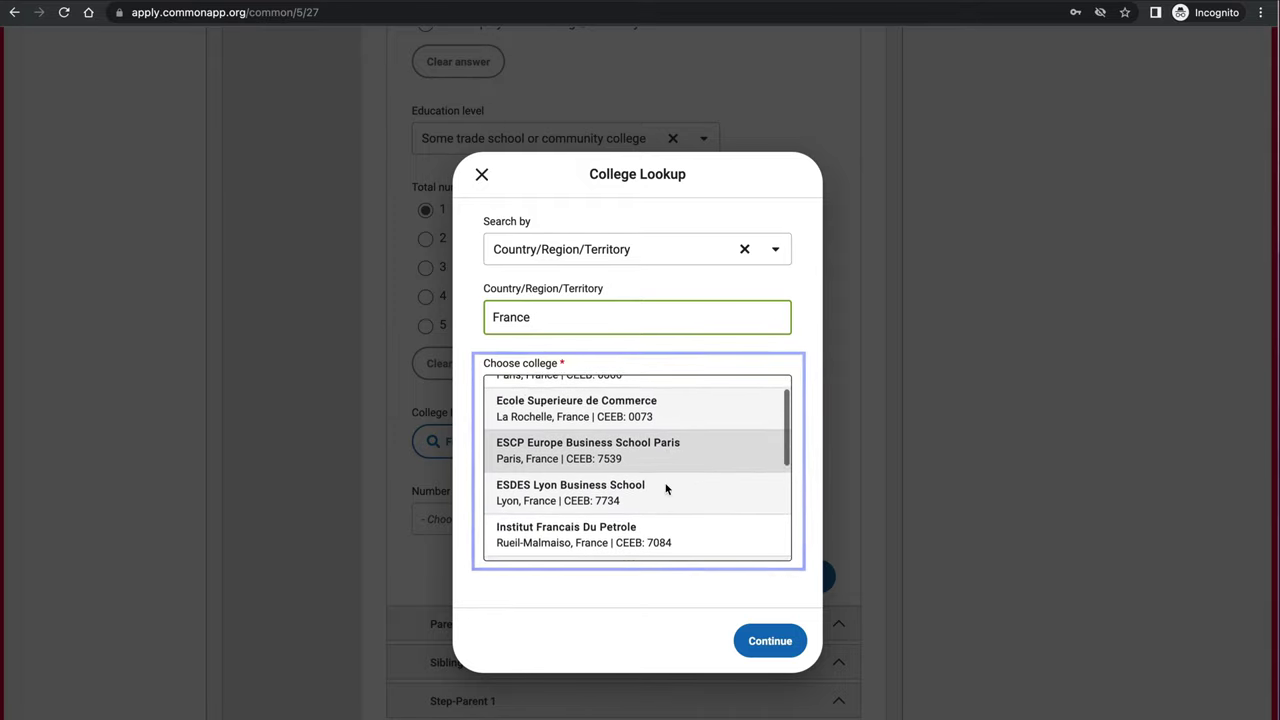
scroll(666, 488, "up", 1)
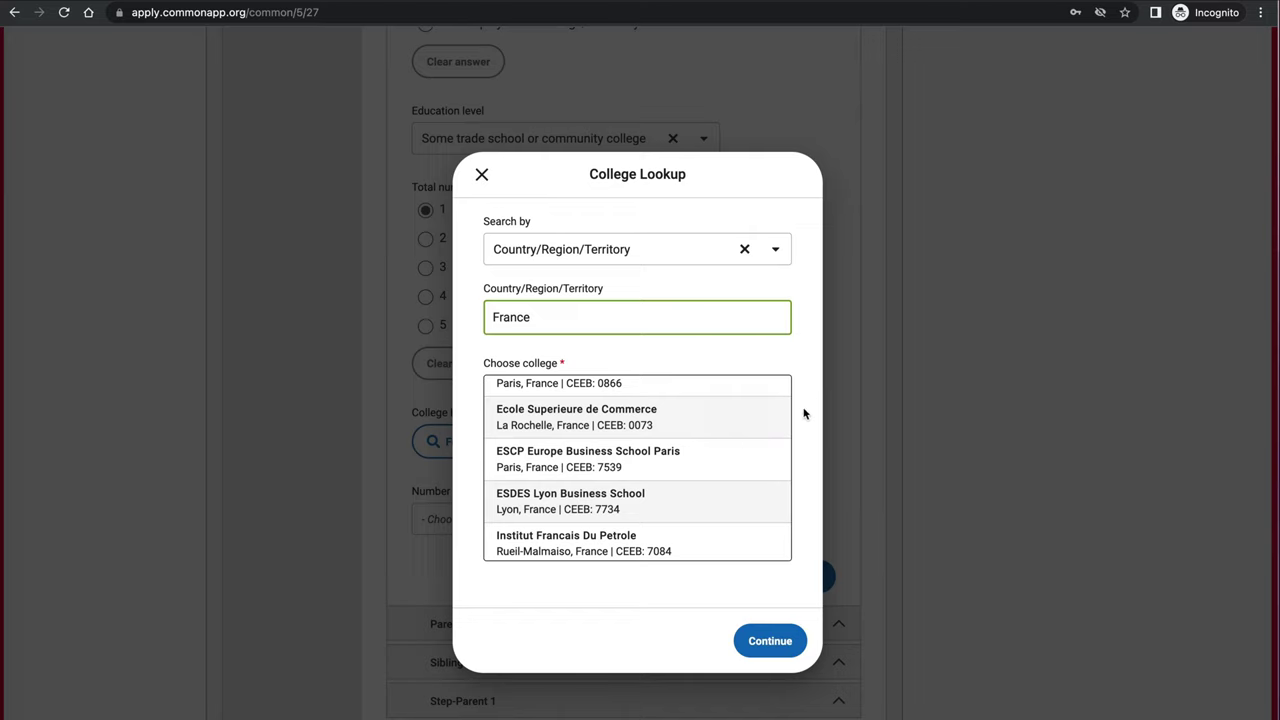
scroll(660, 494, "down", 3)
left_click(660, 494)
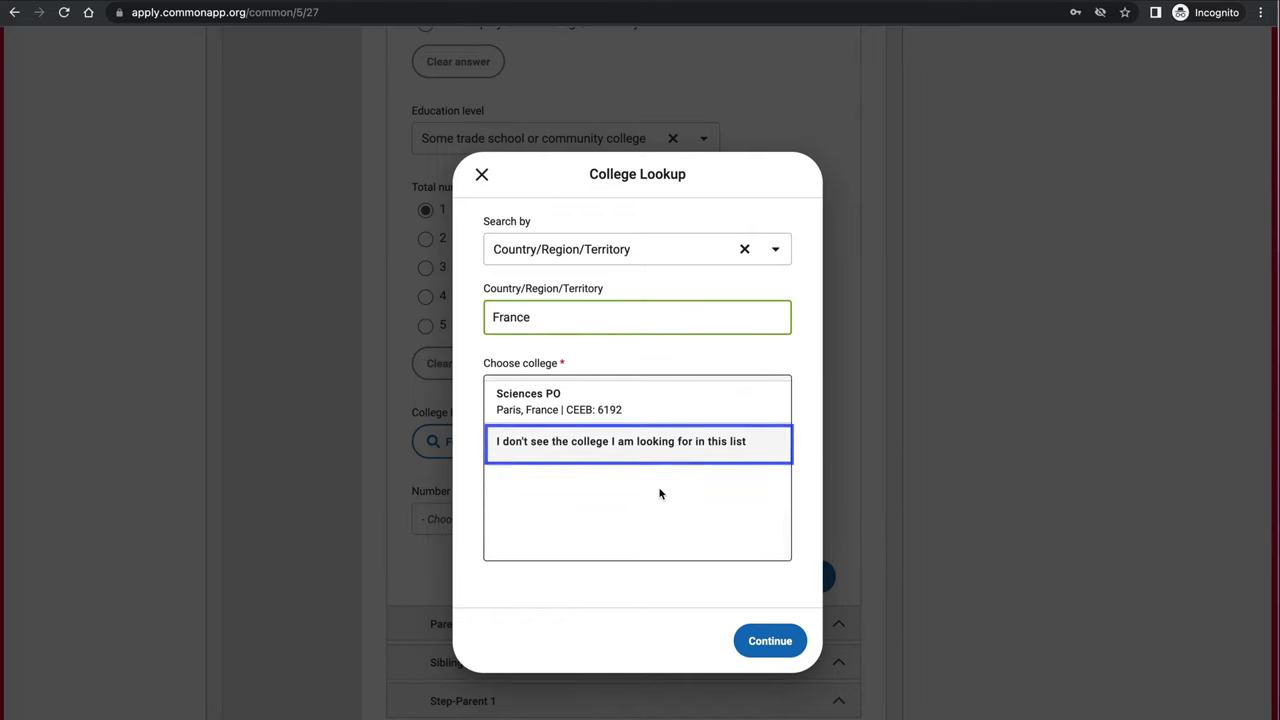
Choose the option for a college not in the list and try to submit the College Information form without filling it in.
left_click(551, 448)
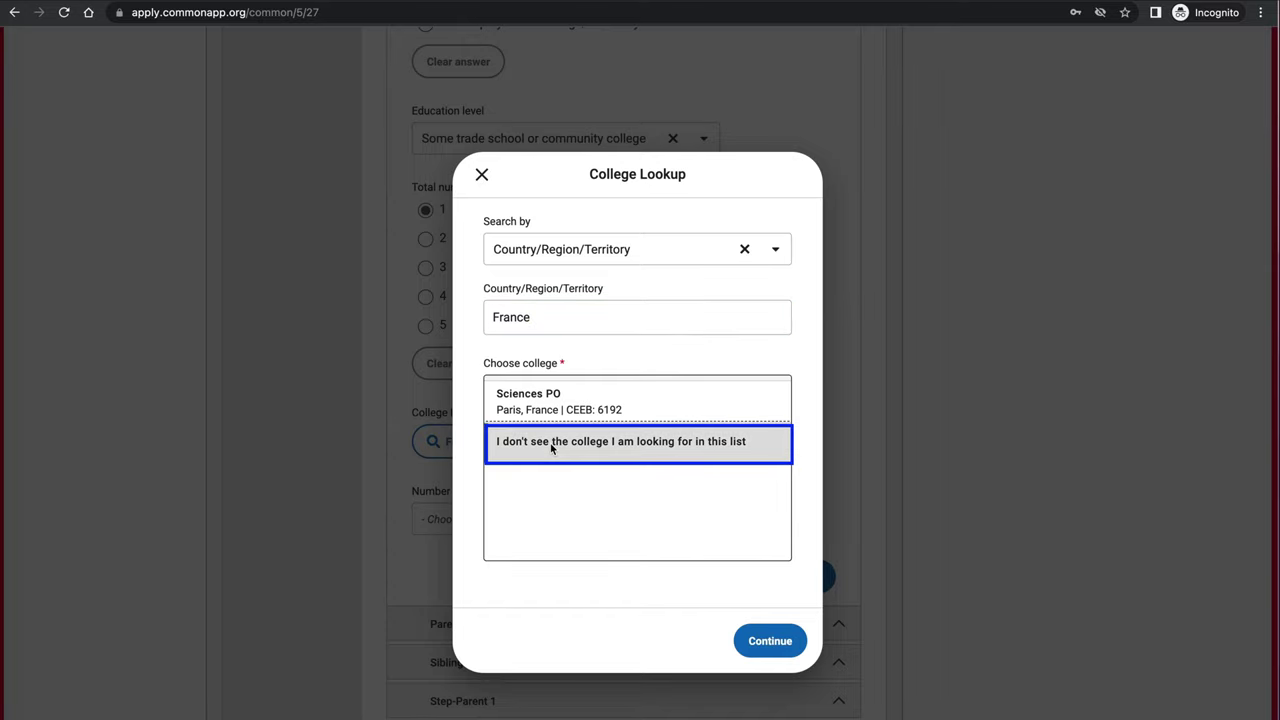
left_click(768, 641)
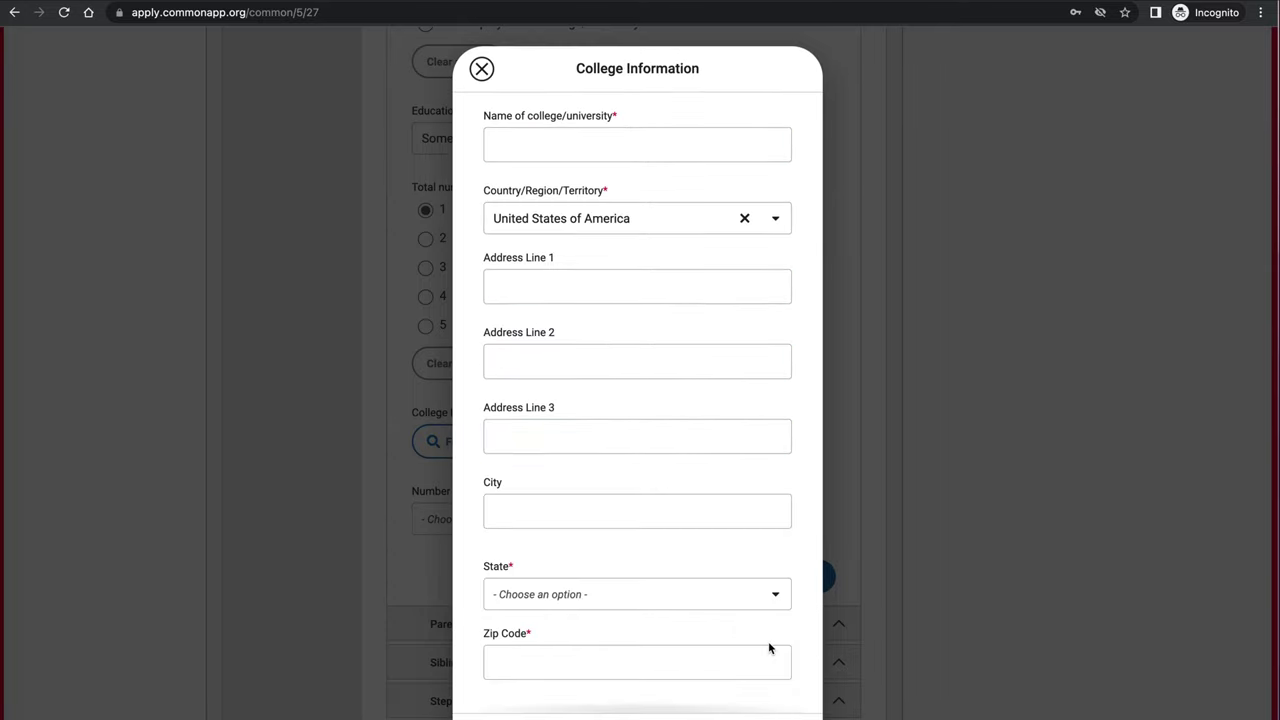
scroll(769, 645, "down", 1)
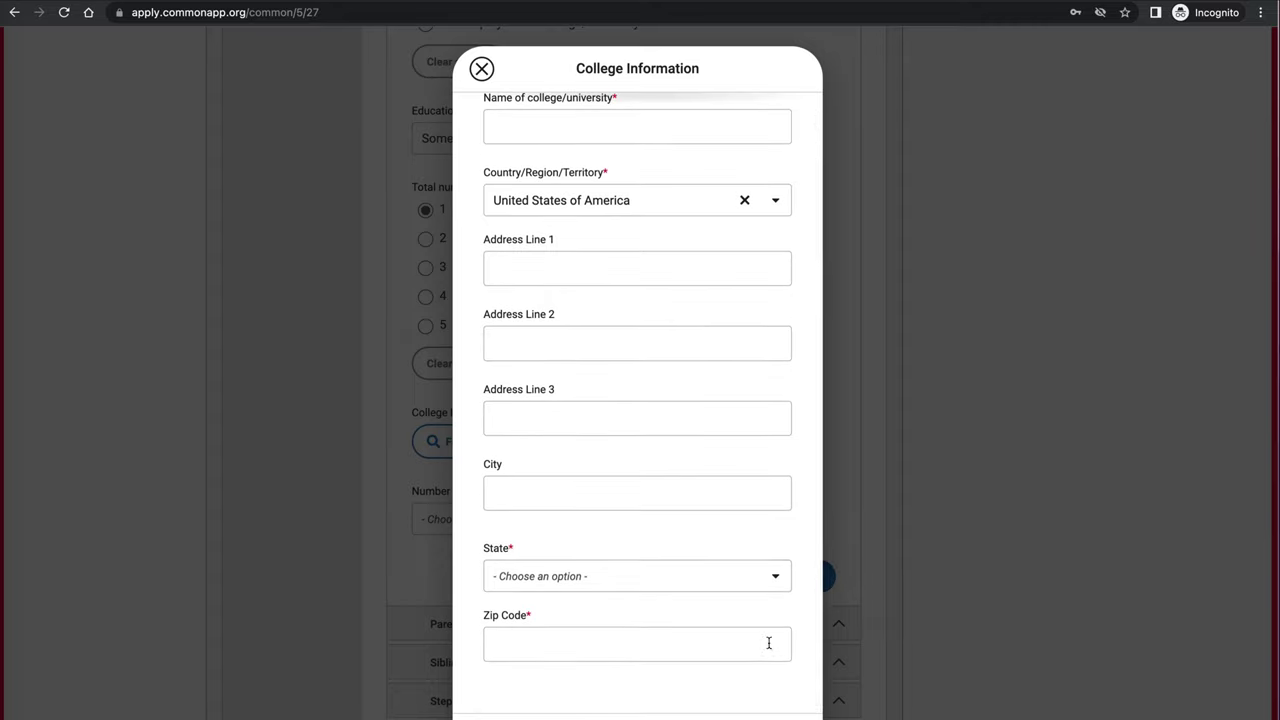
left_click(706, 716)
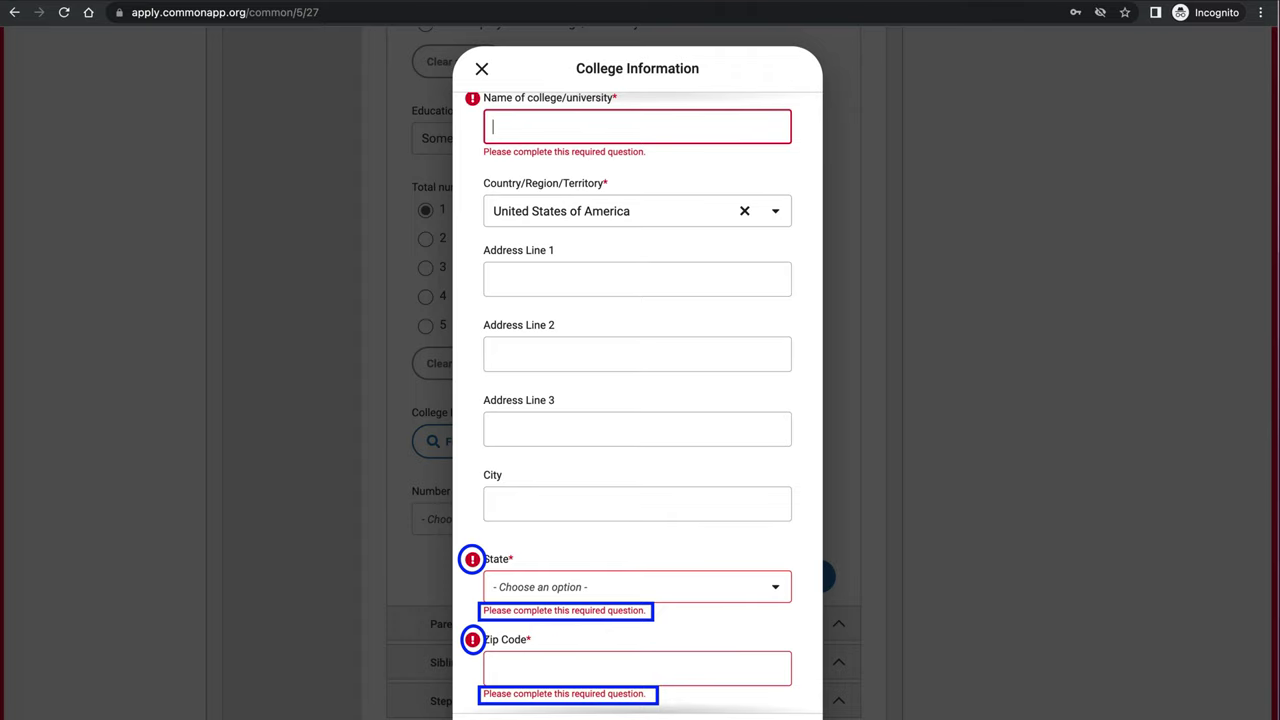
Continue from Parent 1, skip Parent 2 for the Sibling subsection, and set the number of siblings to 1.
left_click(800, 493)
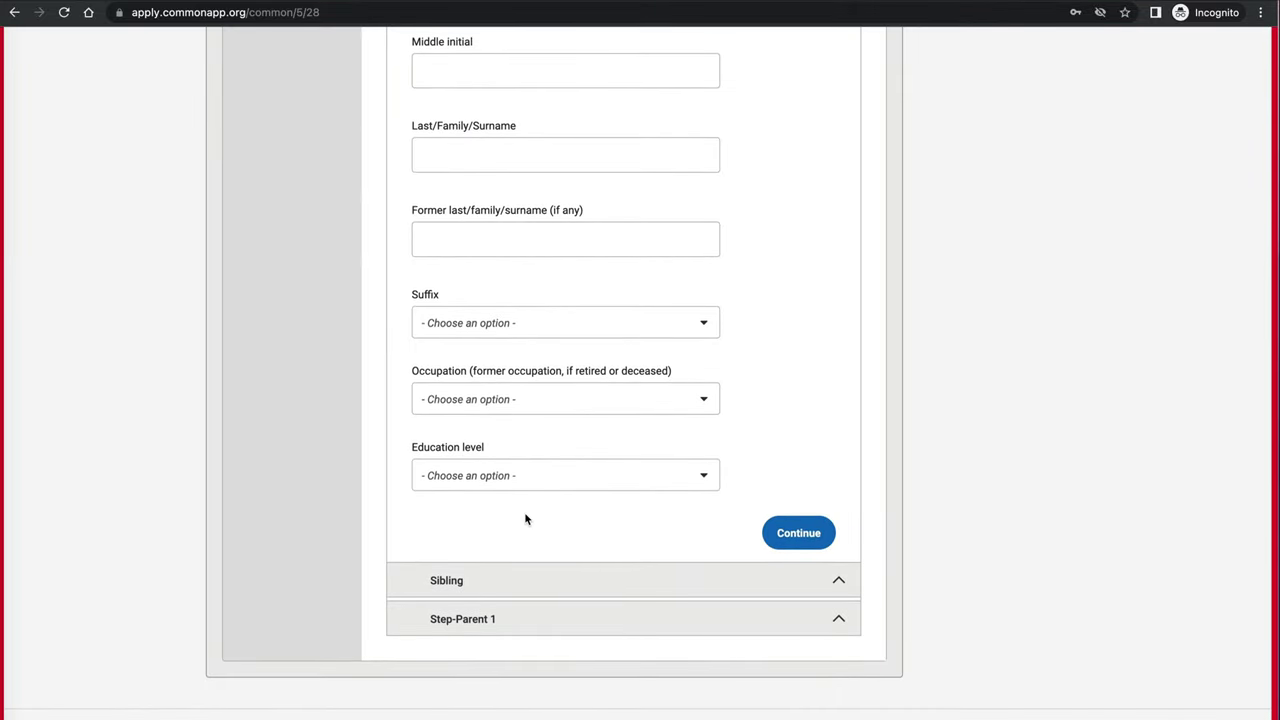
left_click(840, 584)
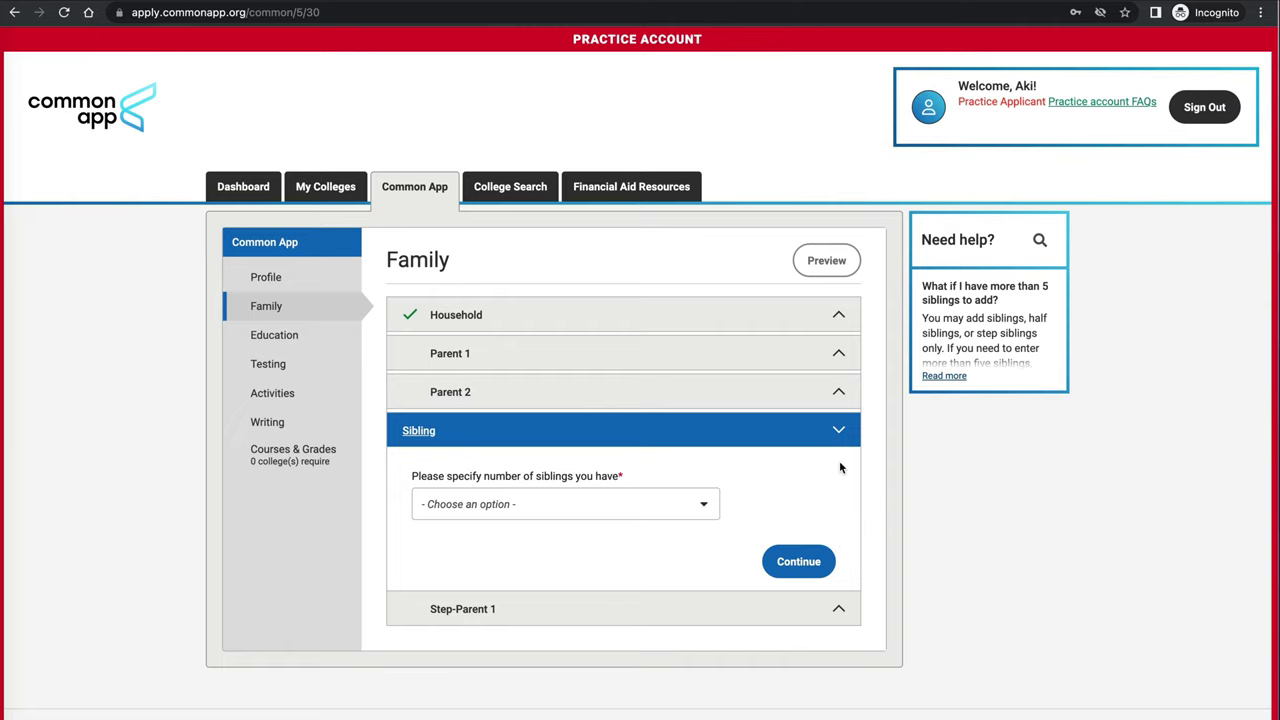
left_click(709, 503)
left_click(510, 569)
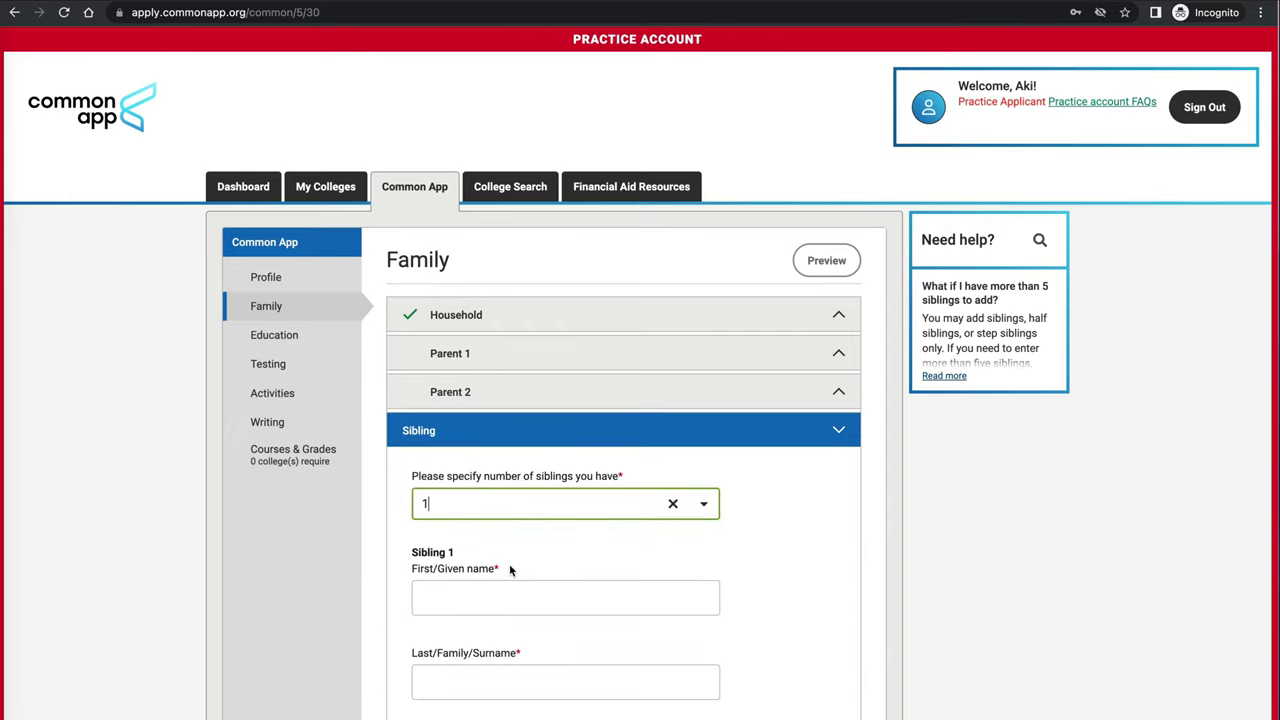
Enter Sibling 1's first name and age 14, leave the surname blank, and continue to Step-Parent 1.
scroll(669, 583, "down", 3)
left_click(692, 372)
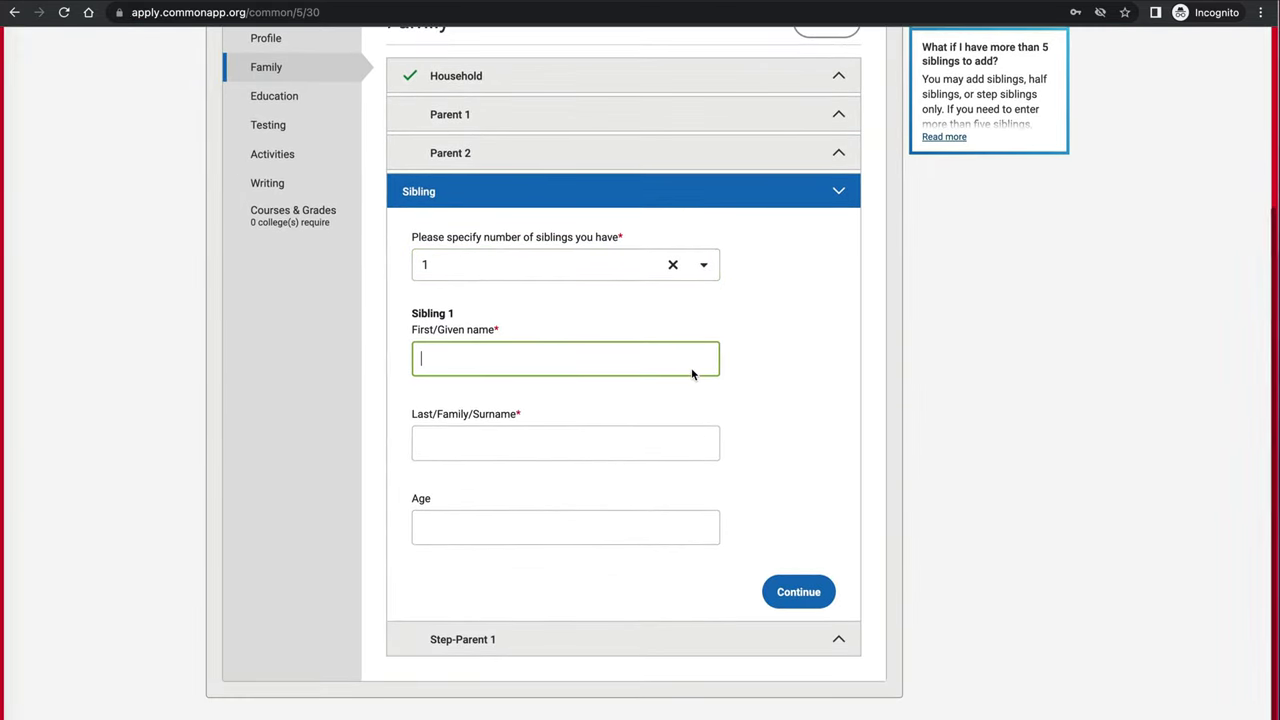
type("James")
left_click(521, 516)
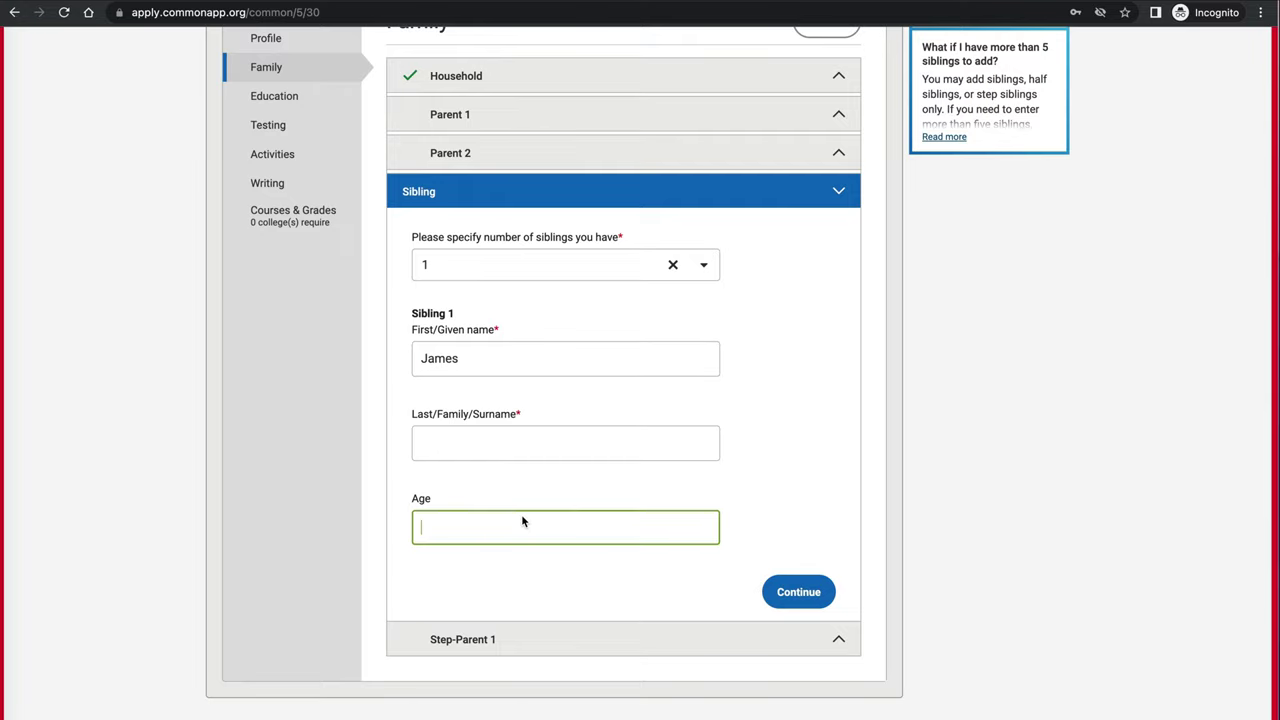
type("14")
left_click(788, 594)
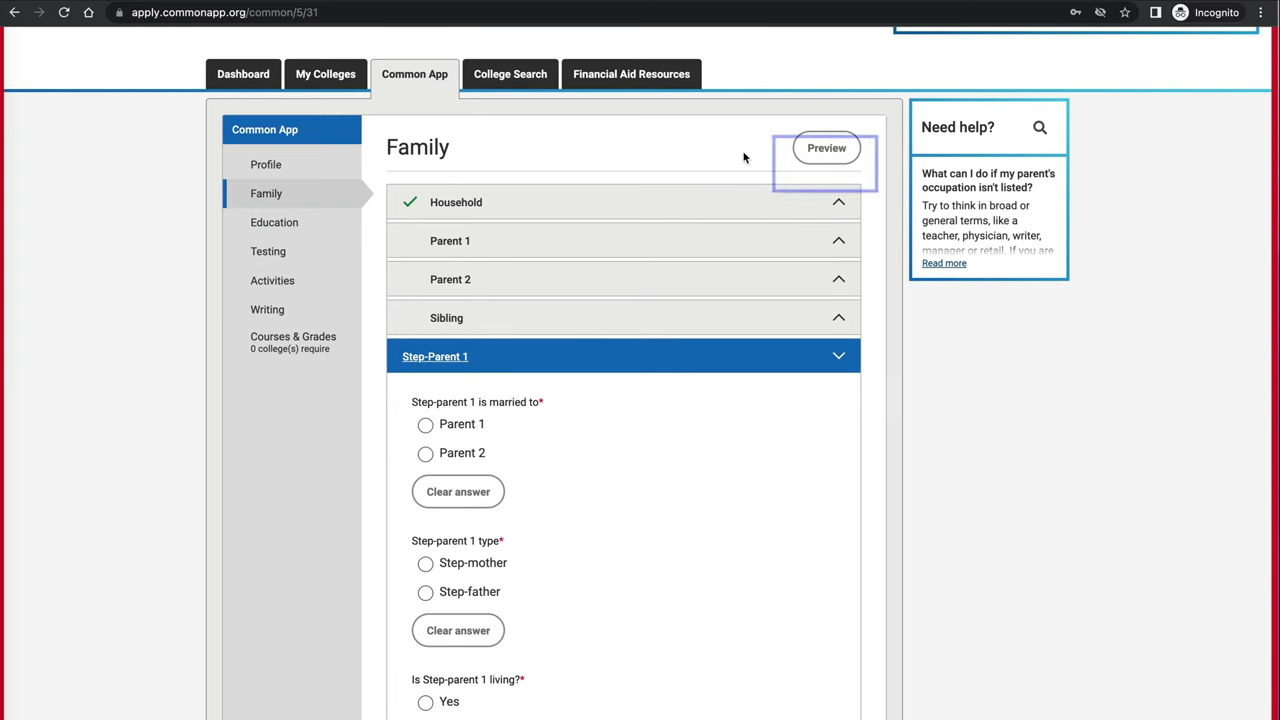
Preview the Family section to review the household, Parent 1 and sibling answers, and close the preview without printing.
scroll(743, 157, "up", 1)
left_click(841, 171)
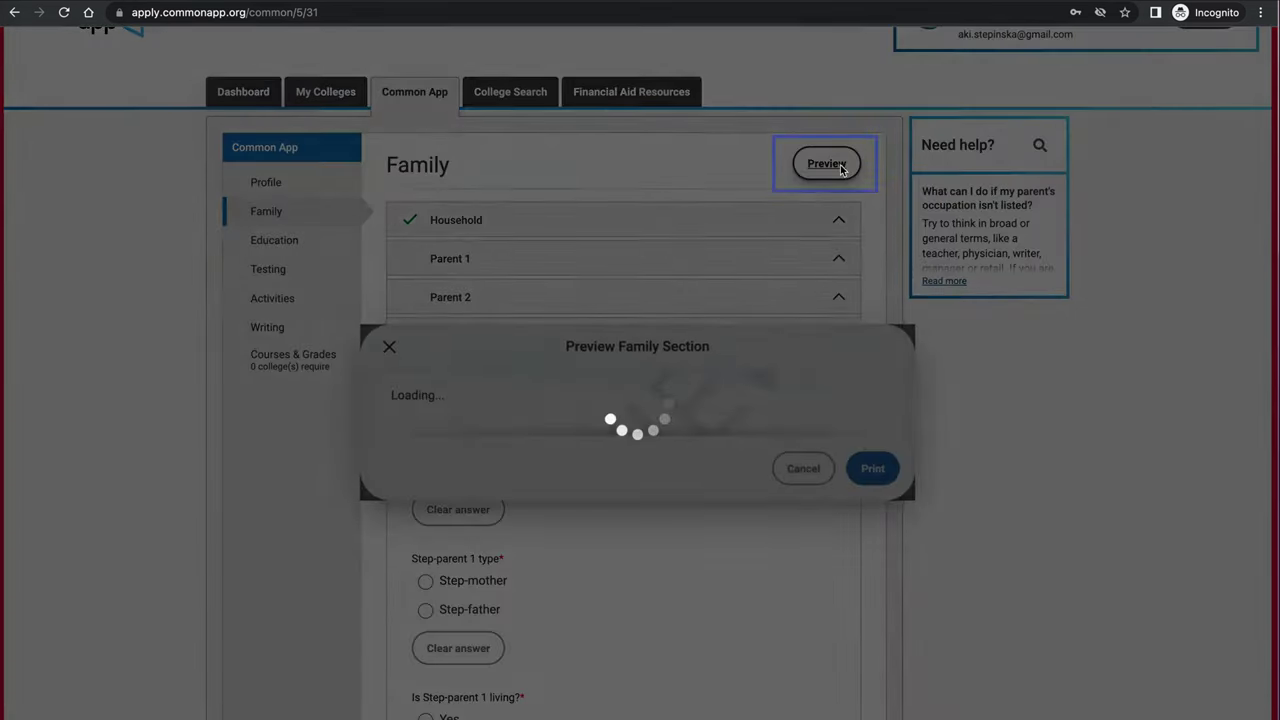
scroll(777, 445, "up", 1)
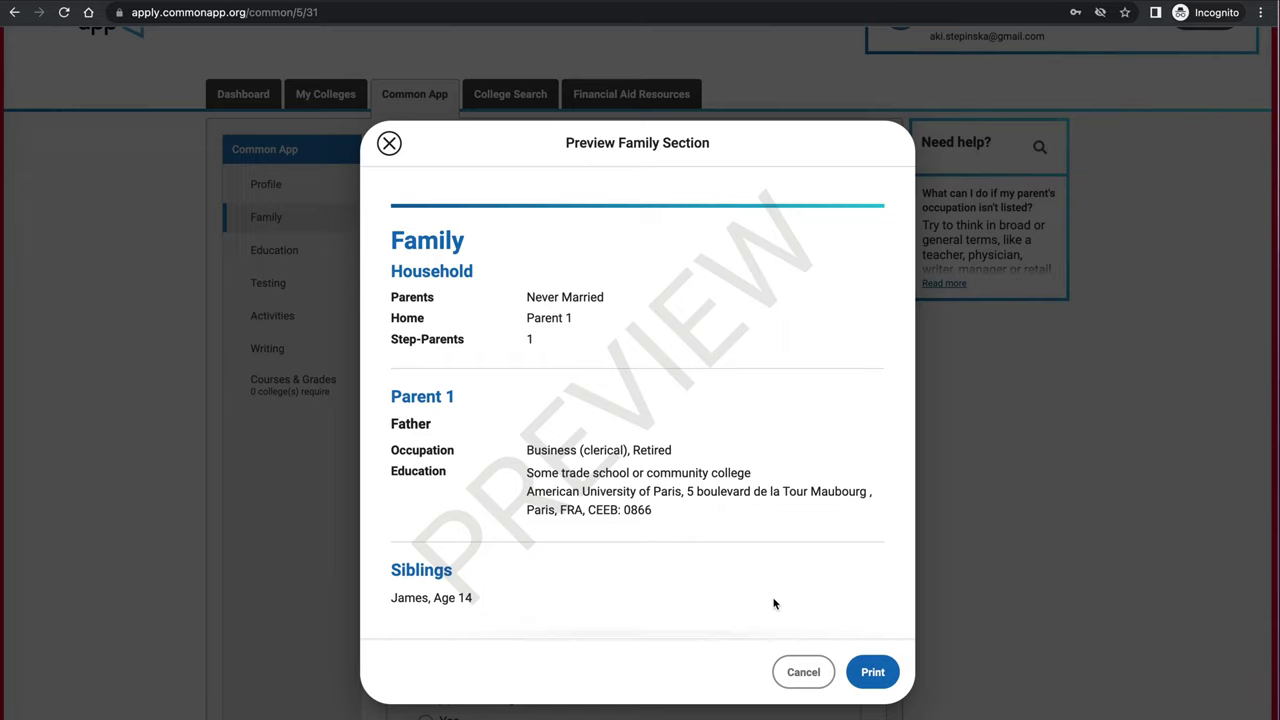
scroll(862, 398, "down", 1)
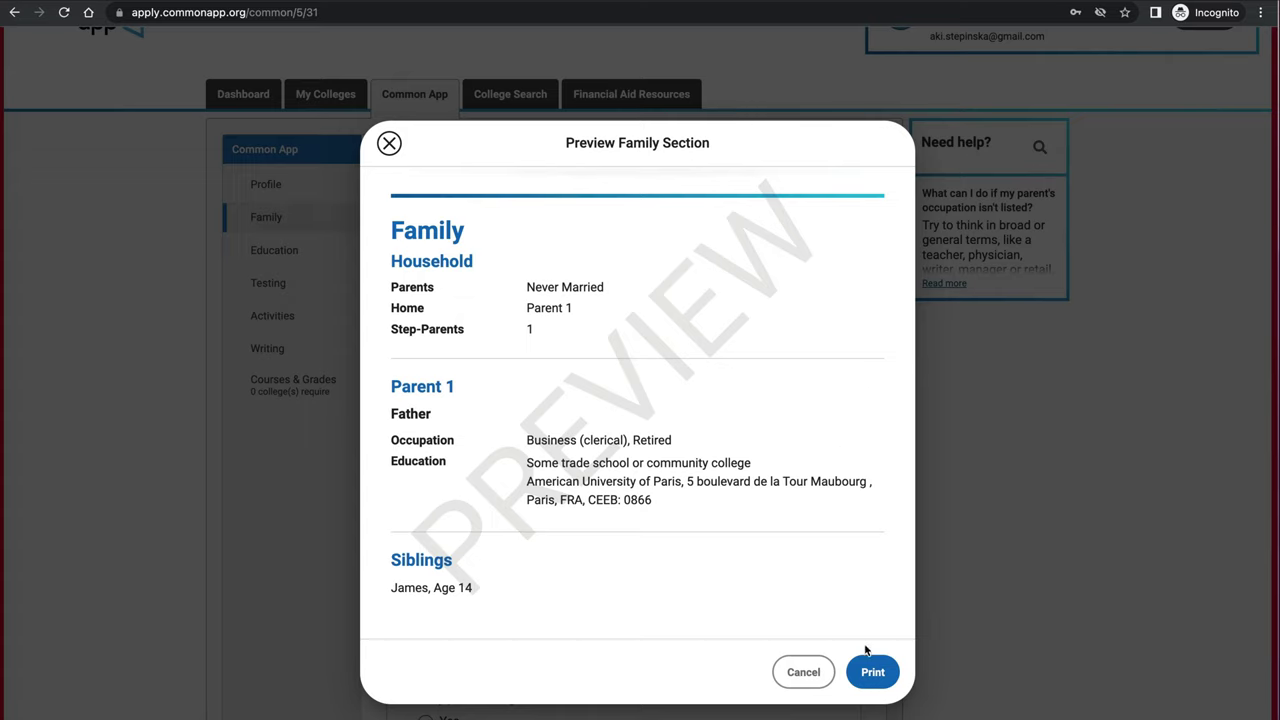
left_click(802, 672)
Leave the Step-Parent 1 questions blank and continue to the Education section.
scroll(797, 672, "down", 10)
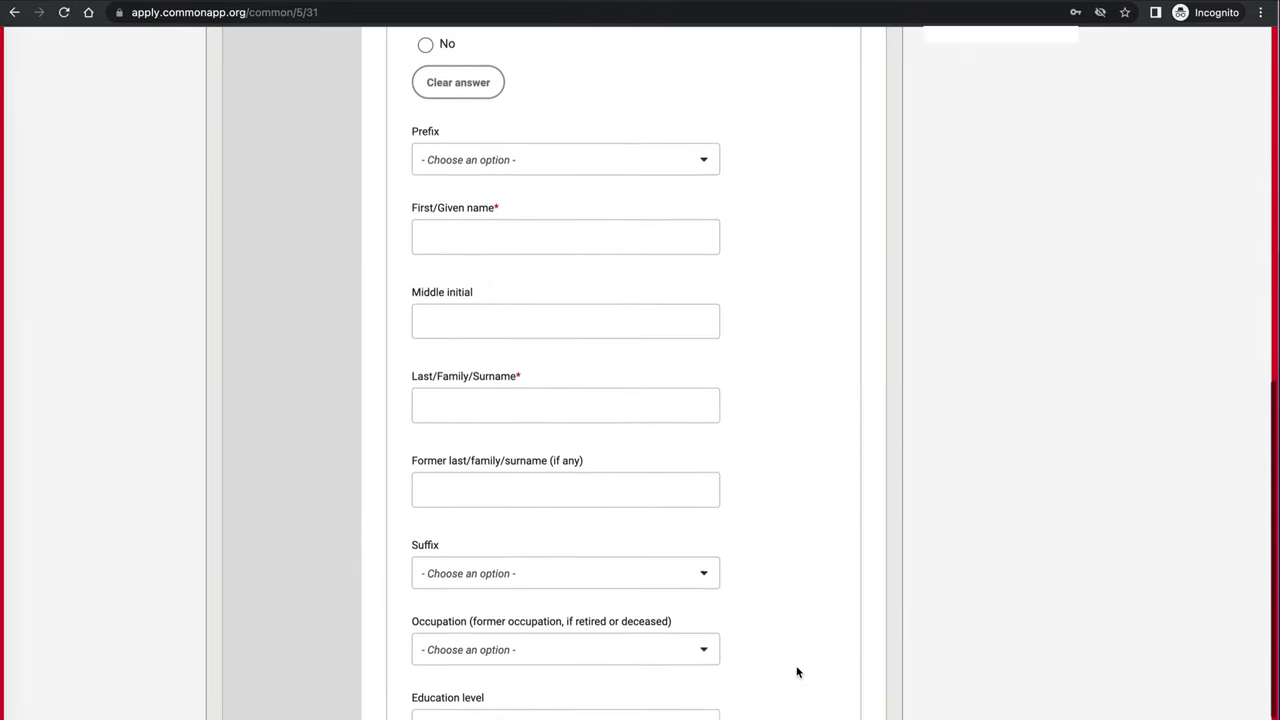
left_click(798, 647)
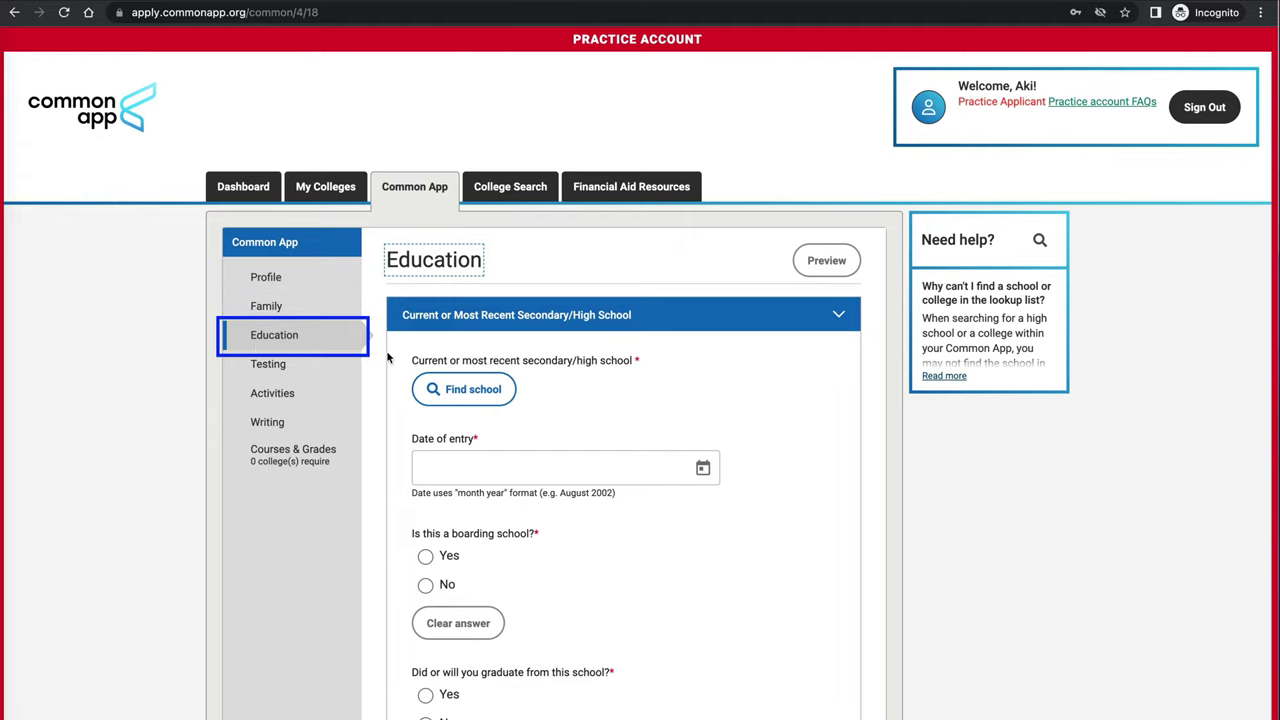
left_click(242, 346)
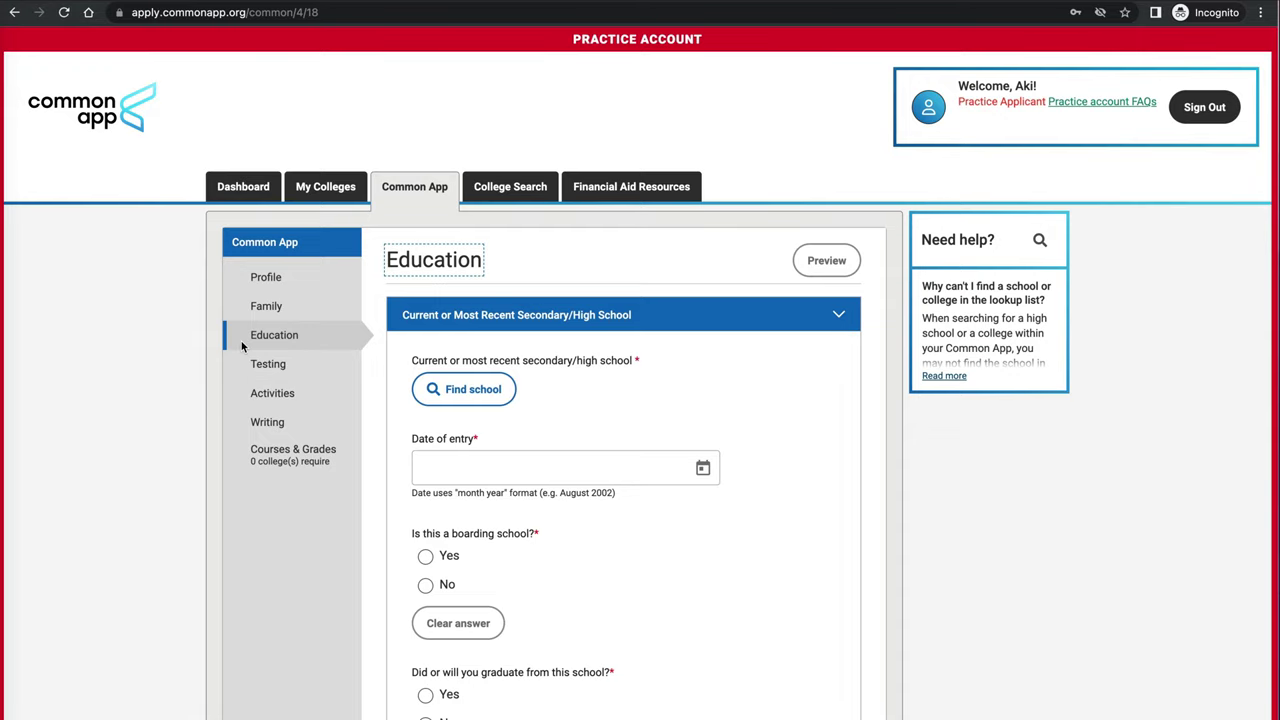
Open the lookup for the current or most recent high school and search by High School Name for "niles north".
scroll(242, 346, "down", 2)
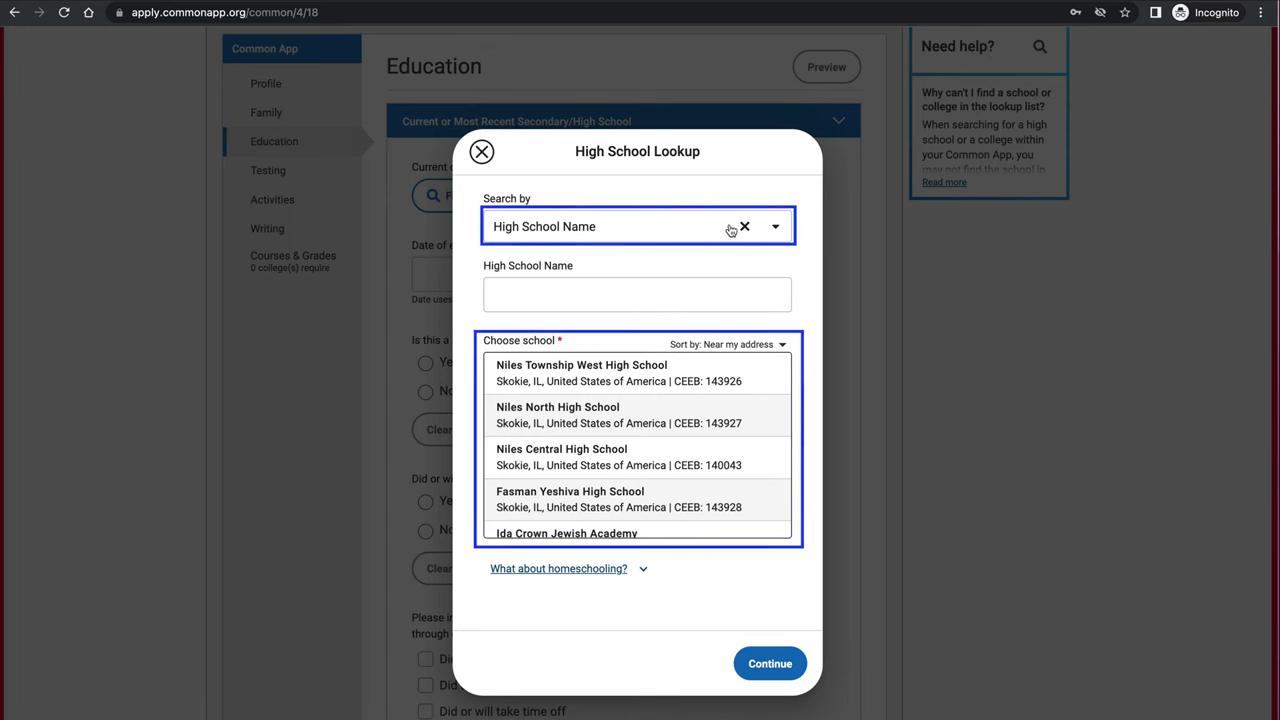
left_click(774, 229)
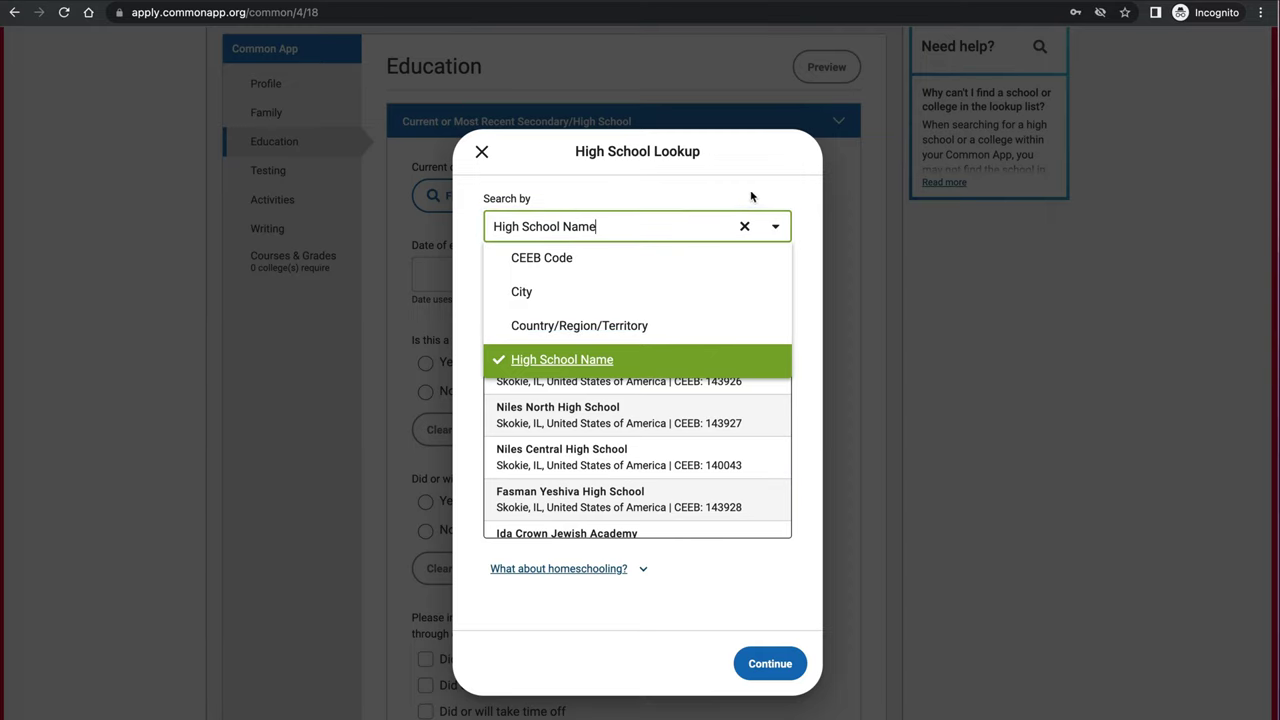
left_click(803, 228)
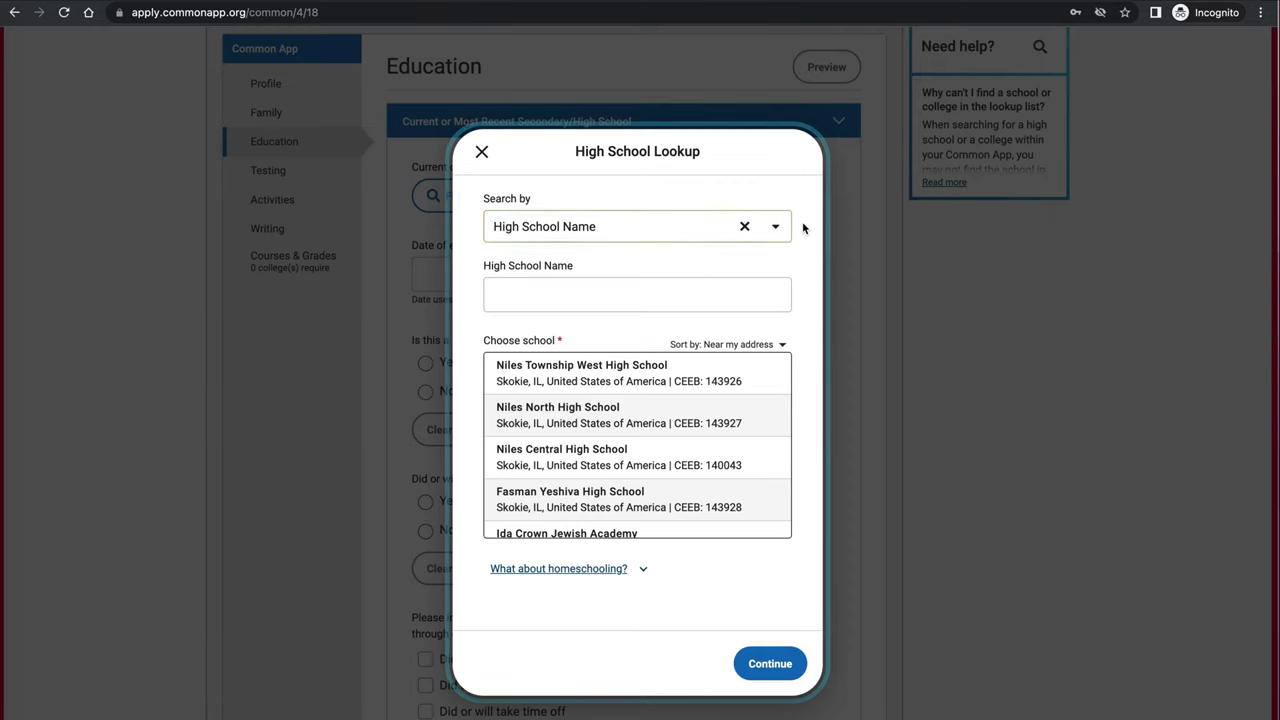
left_click(678, 296)
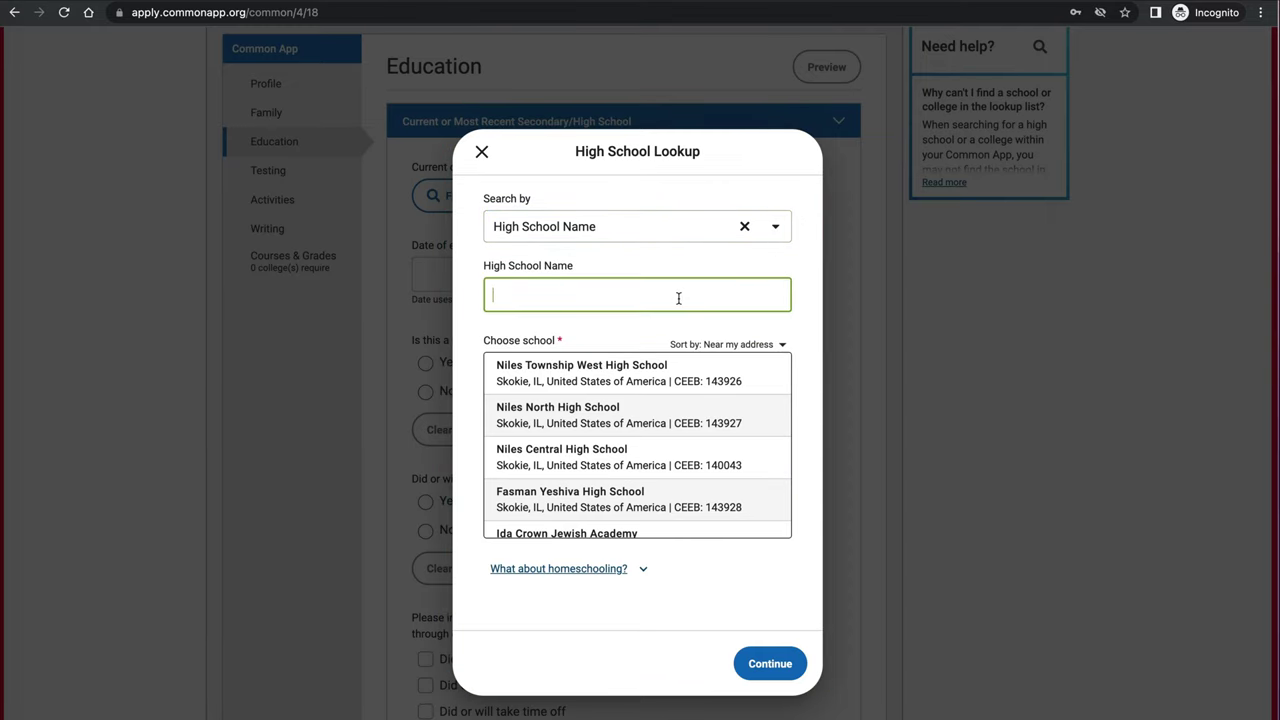
type("niles north")
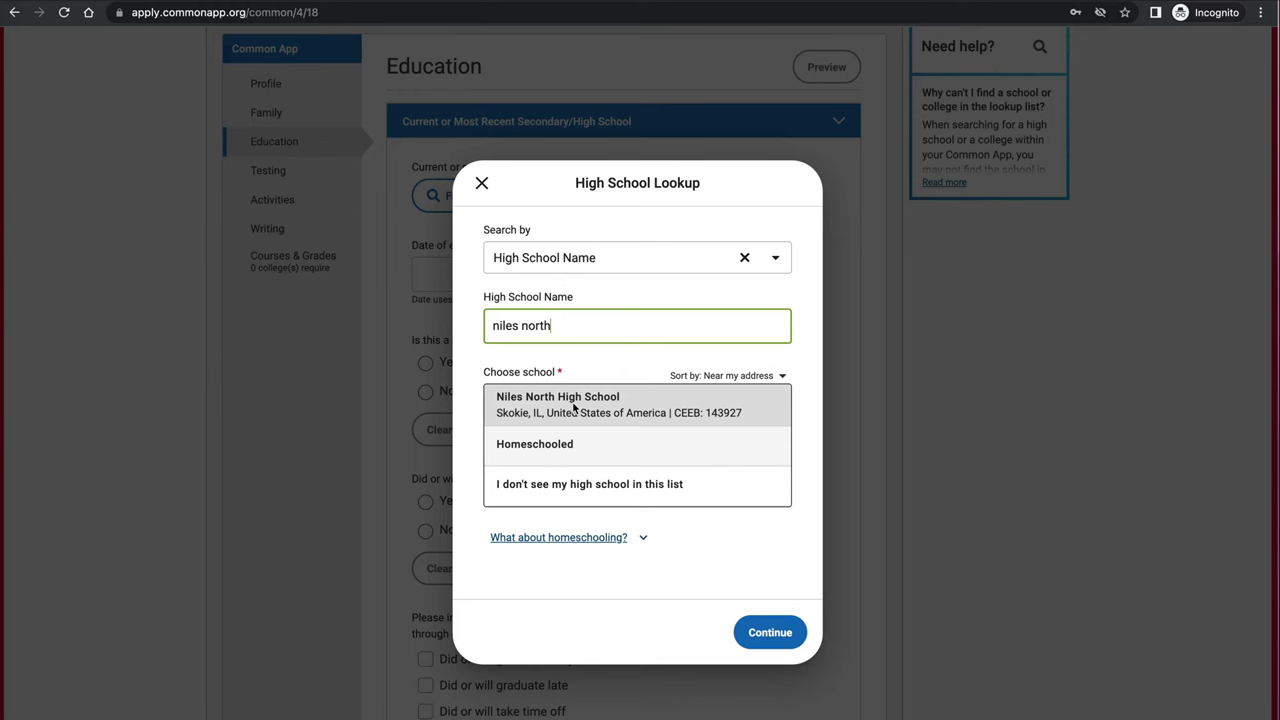
Select Niles North High School in Skokie, IL from the high school lookup results.
left_click(590, 444)
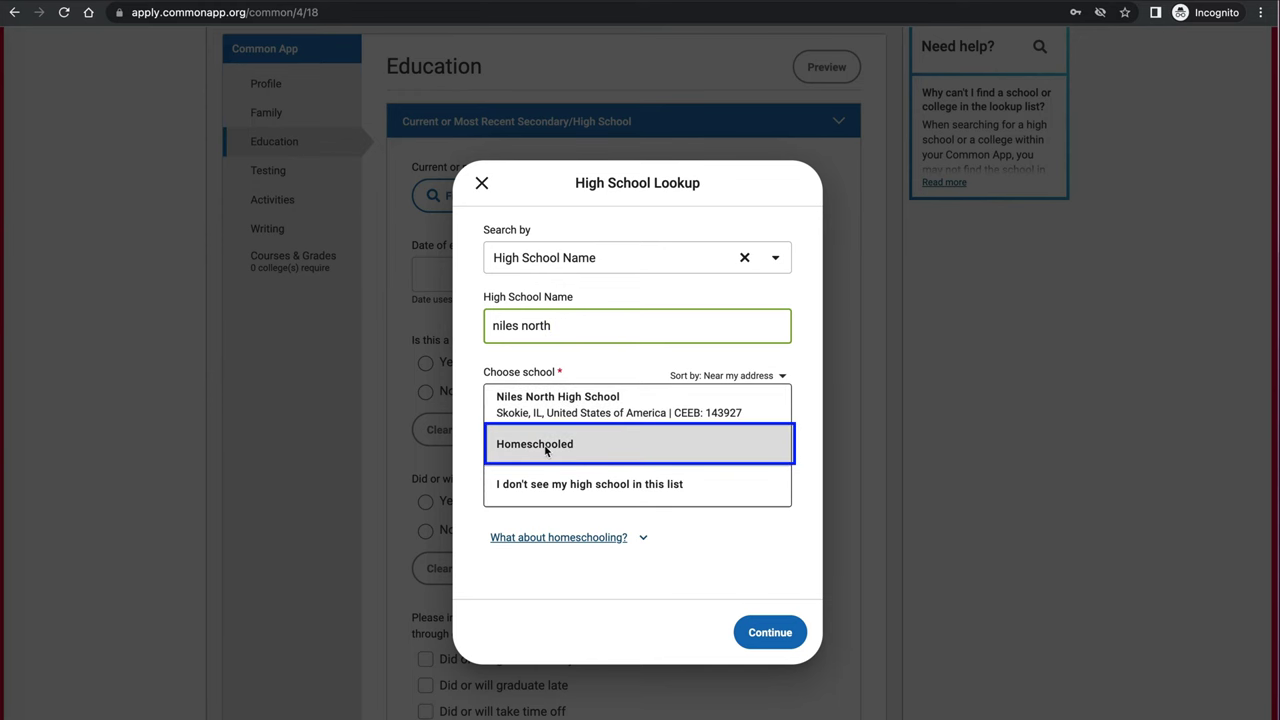
left_click(588, 495)
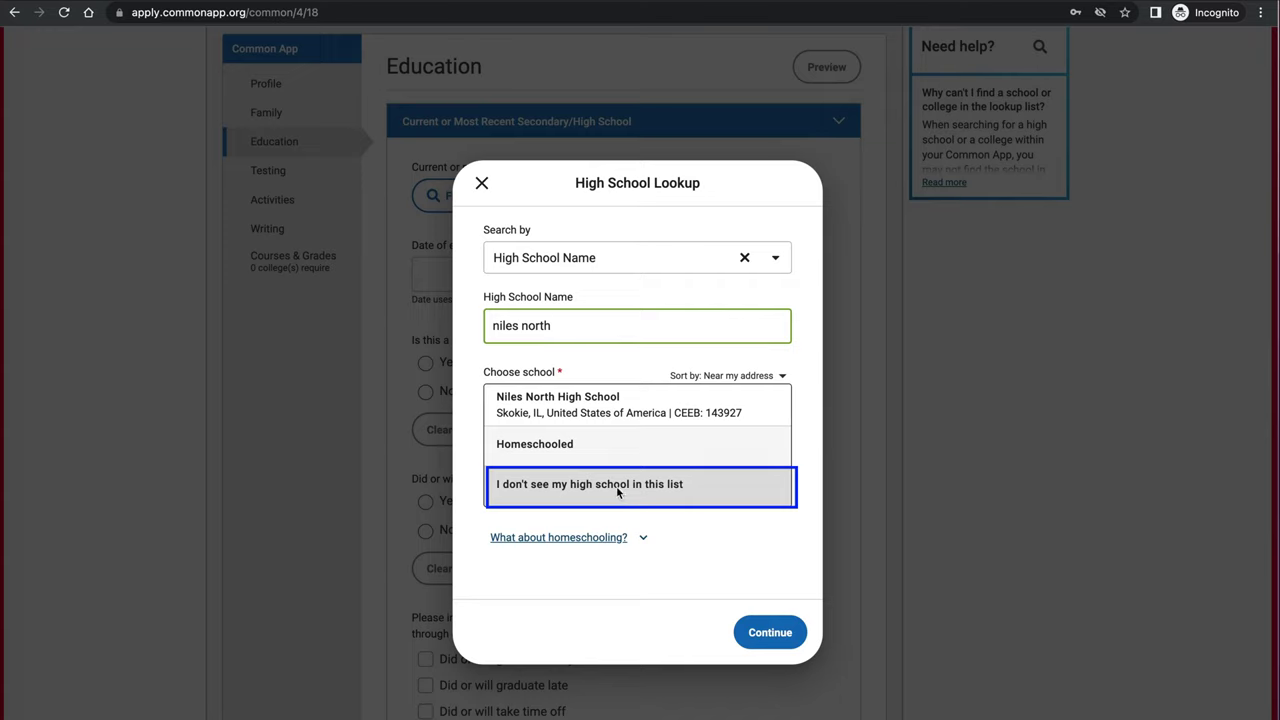
left_click(560, 412)
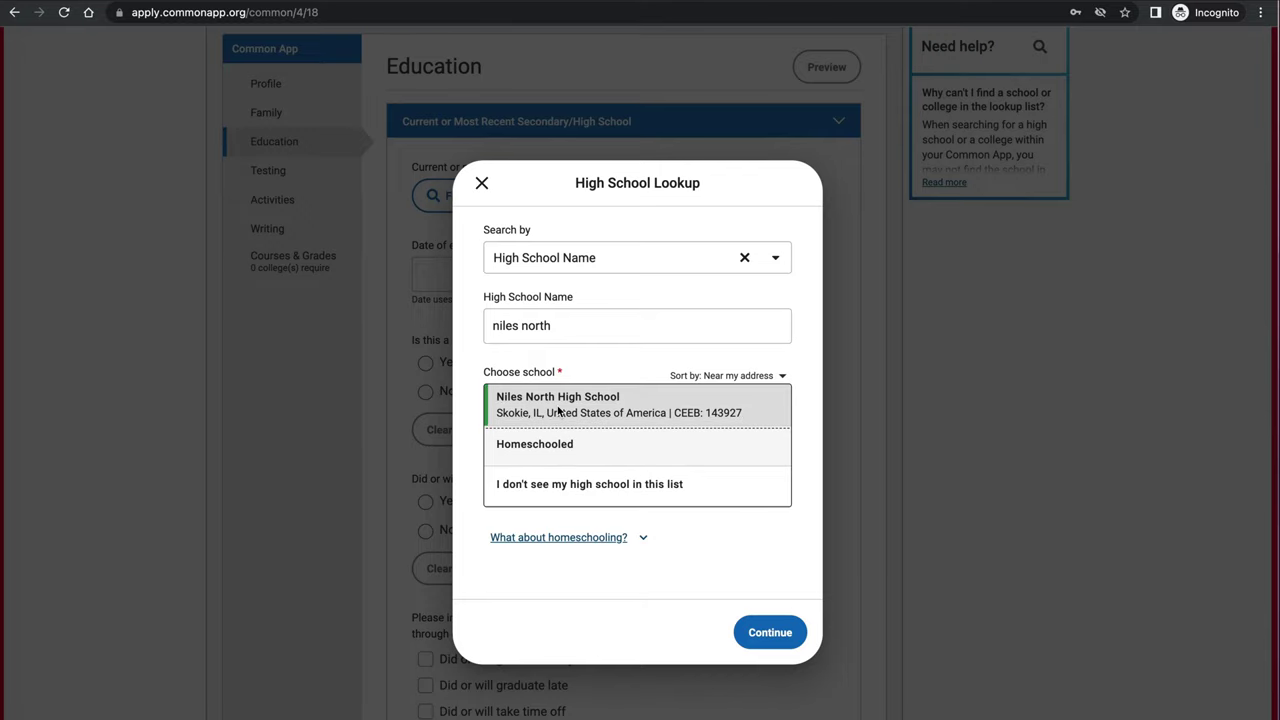
Confirm Niles North High School as the current high school and set its date of entry to September 2019.
left_click(779, 632)
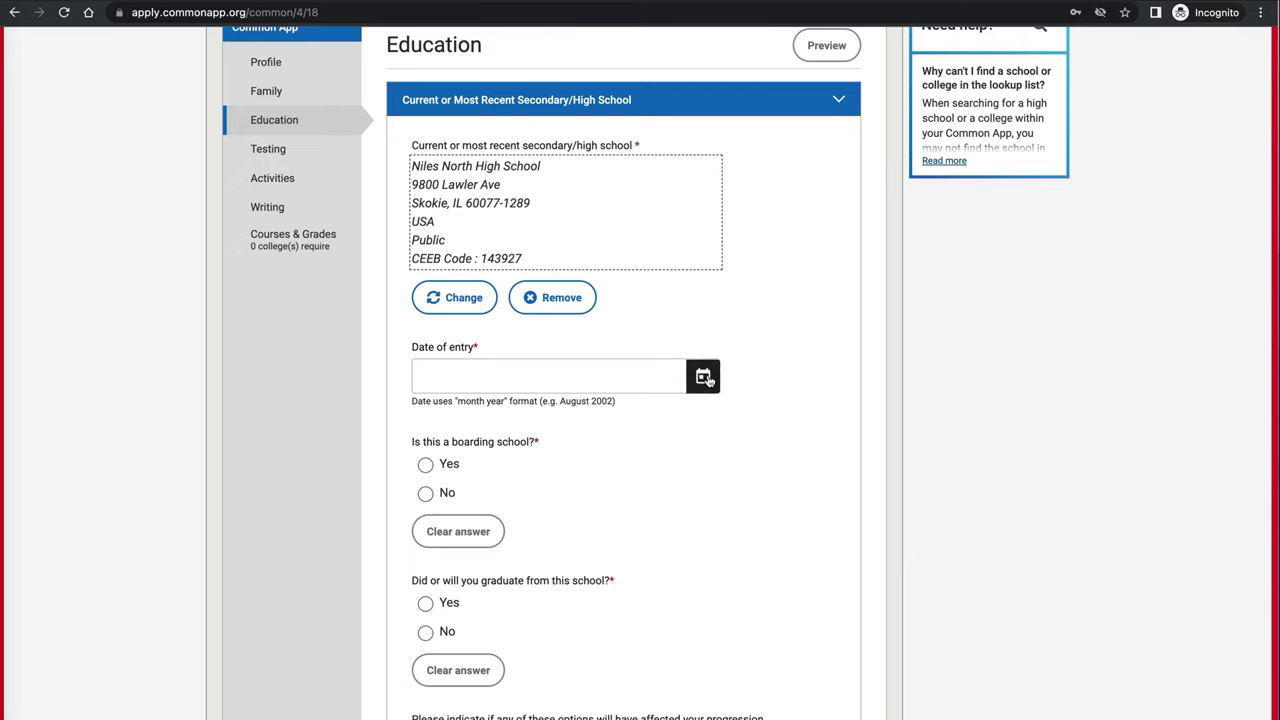
left_click(704, 377)
left_click(606, 597)
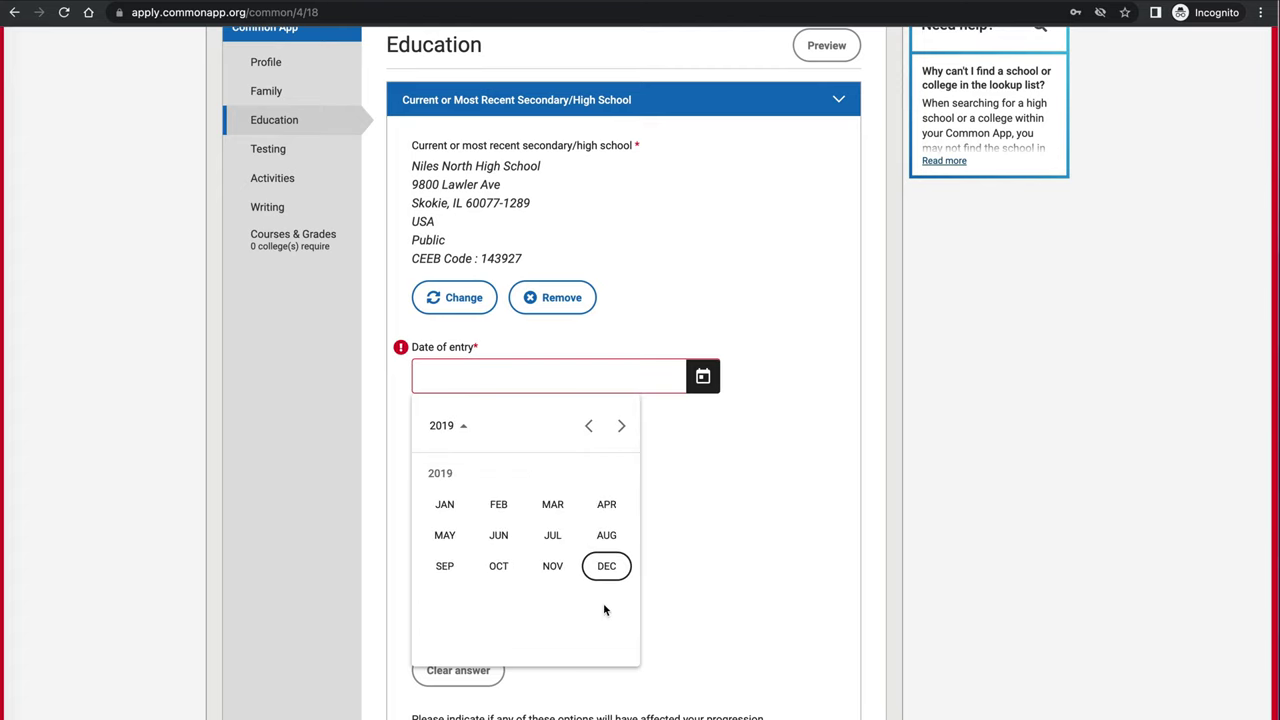
left_click(445, 567)
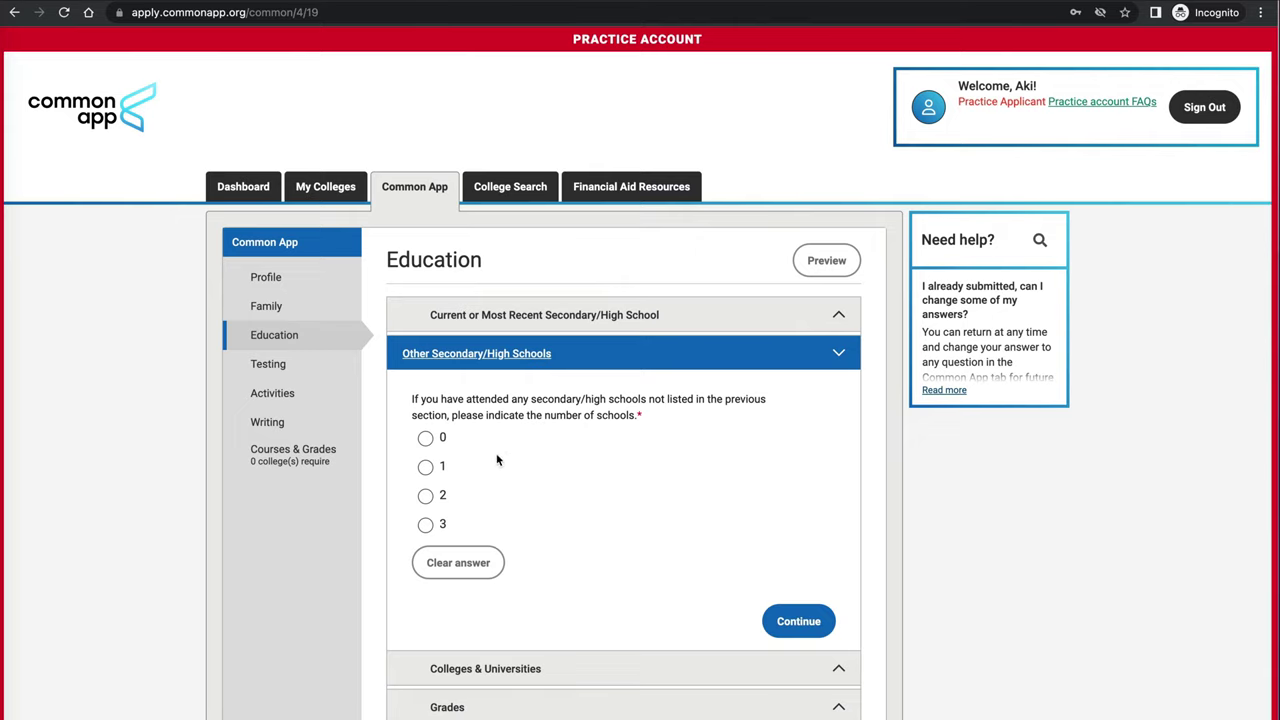
Report 1 other secondary/high school, leave its school, date and reason-for-leaving questions blank, and continue to Colleges & Universities.
left_click(426, 467)
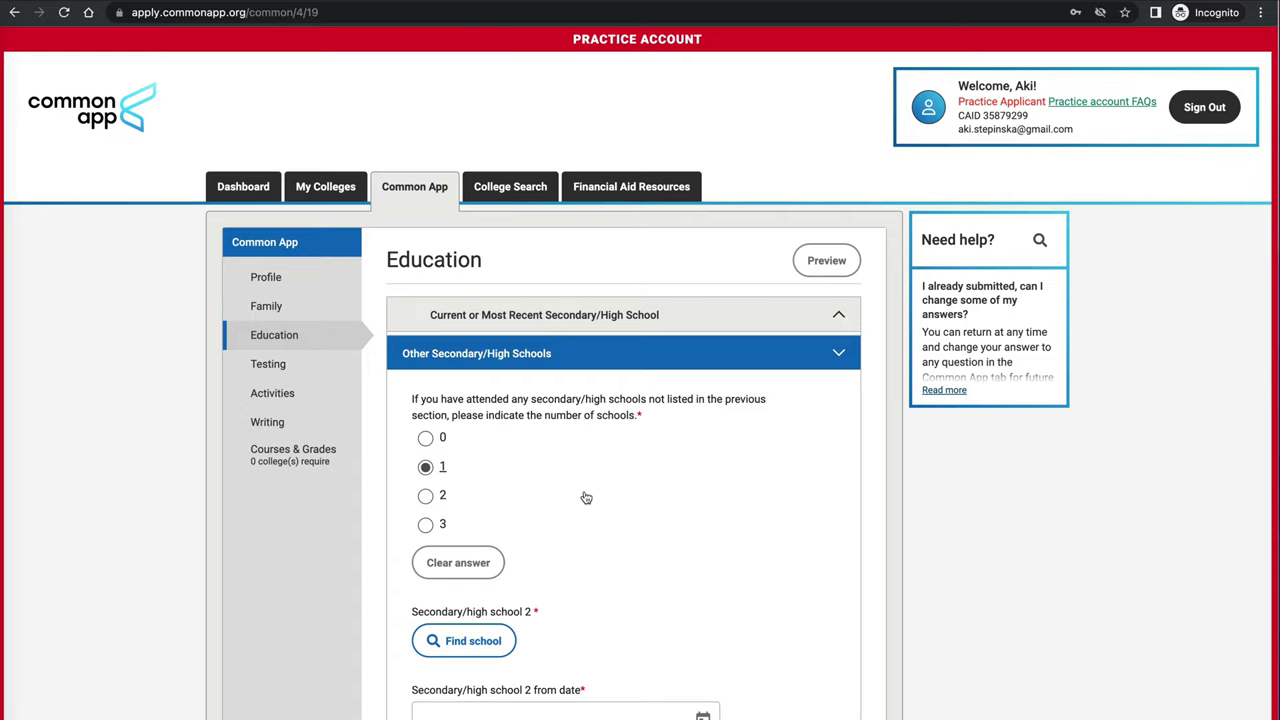
scroll(585, 495, "down", 4)
scroll(585, 497, "down", 1)
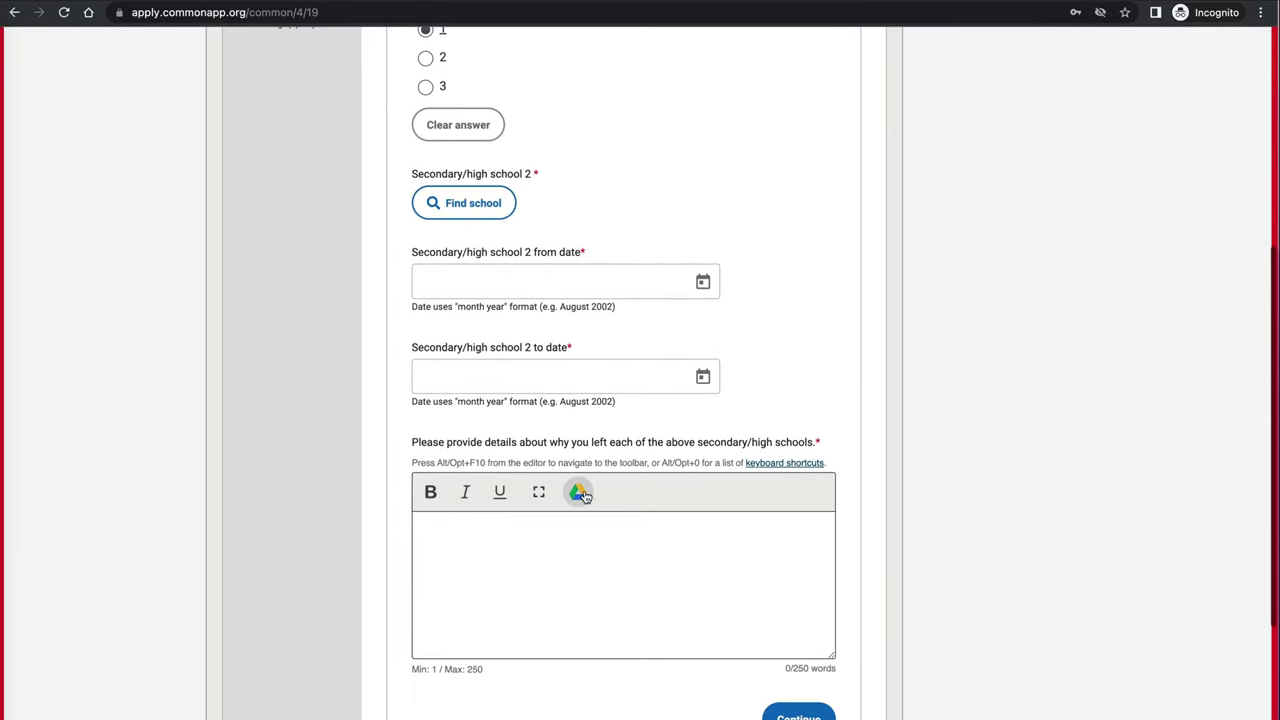
left_click(512, 535)
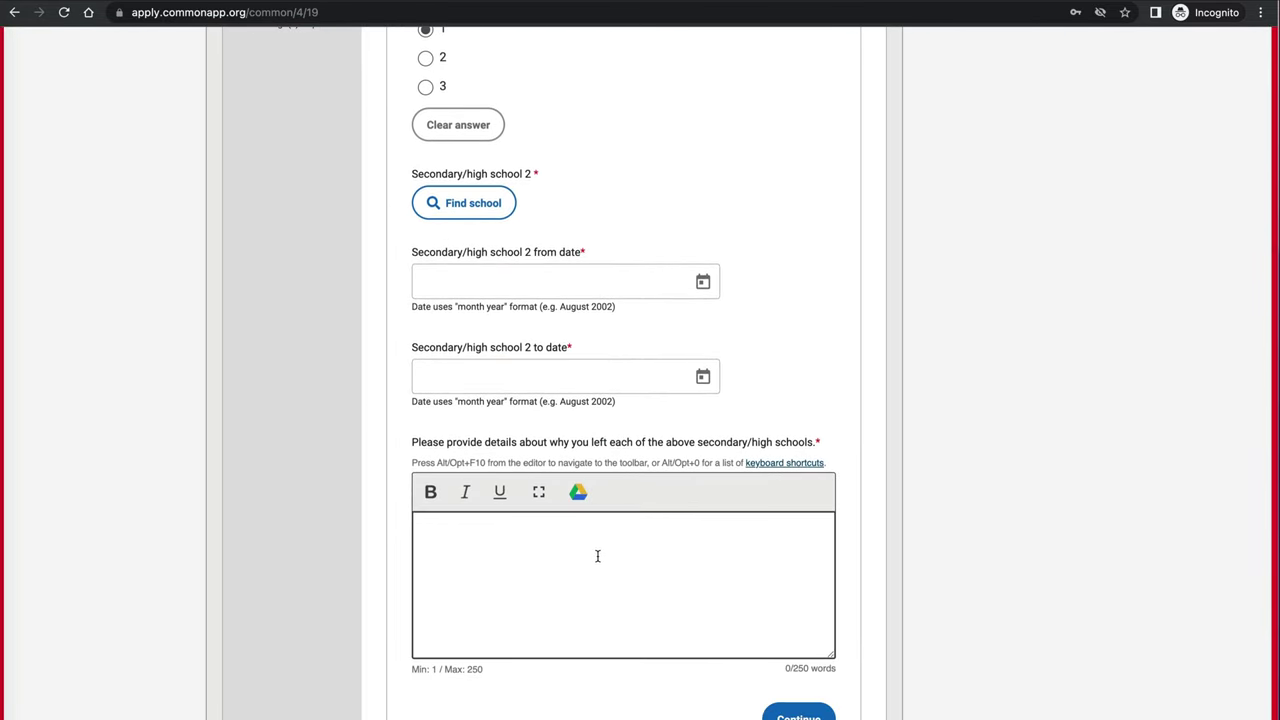
scroll(691, 600, "down", 1)
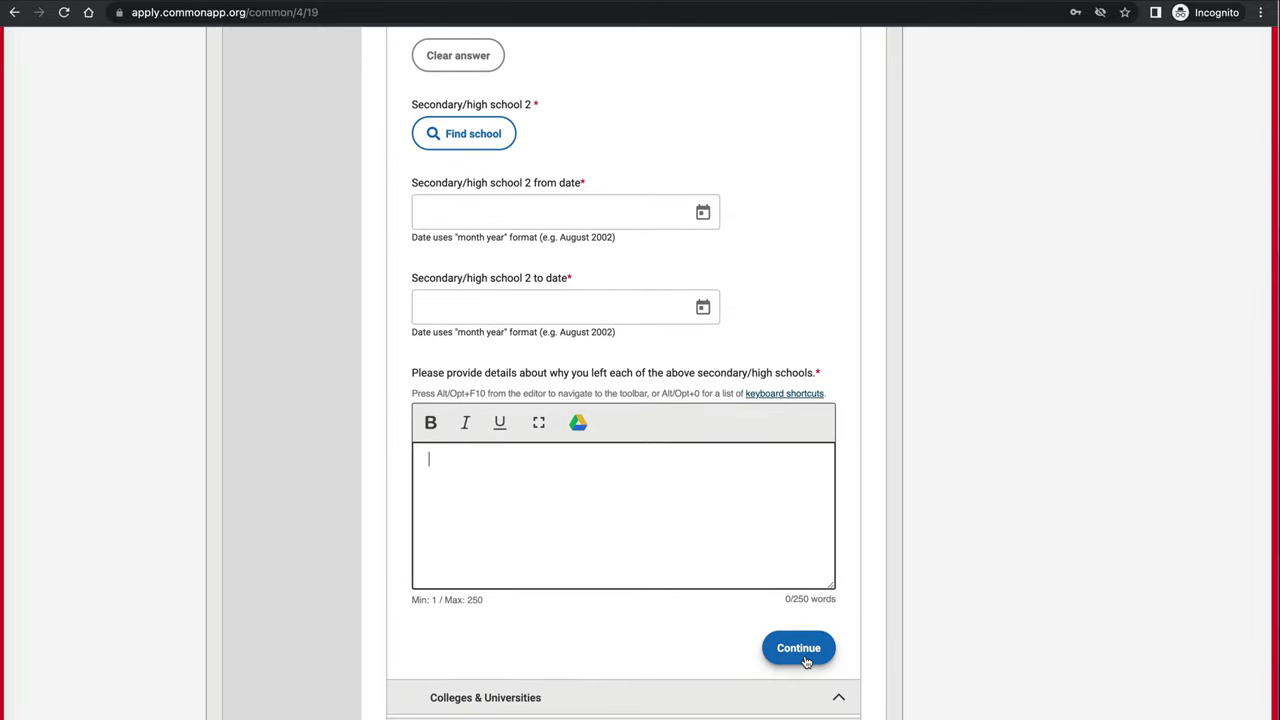
left_click(798, 648)
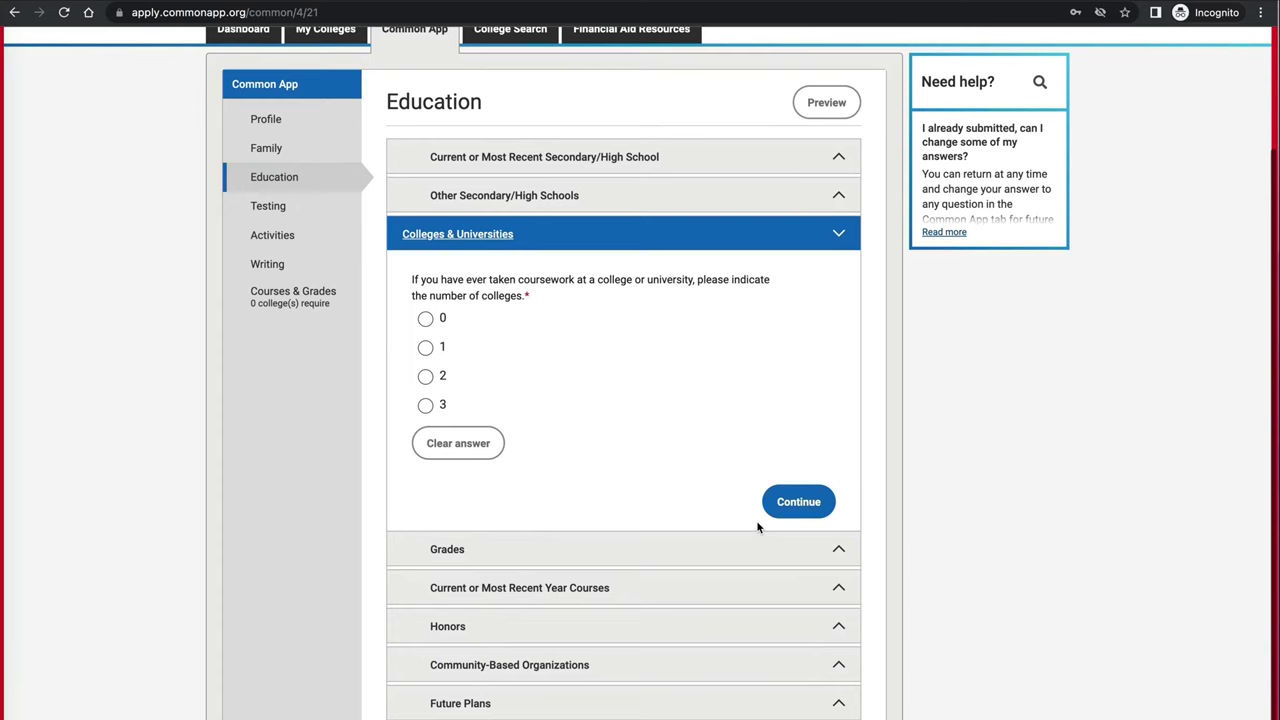
Set the number of colleges with coursework taken to 1 and look through the College 1 questions, leaving them blank.
scroll(698, 393, "down", 1)
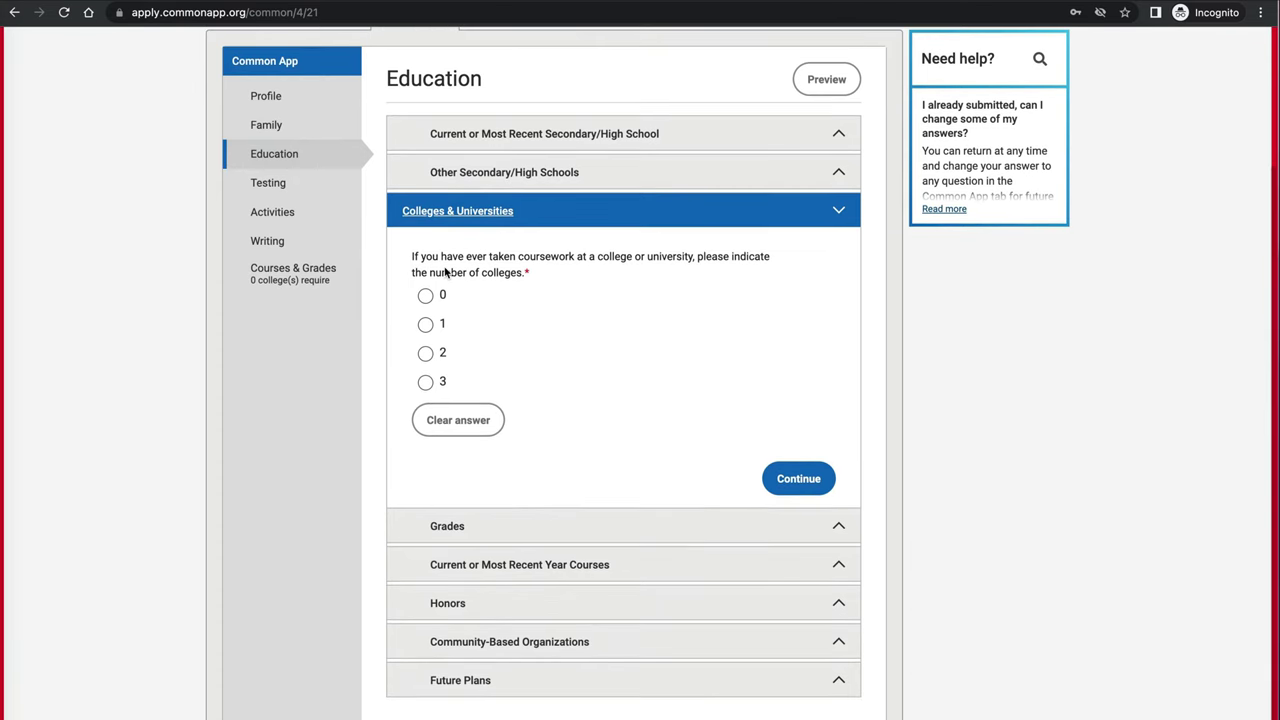
left_click(432, 325)
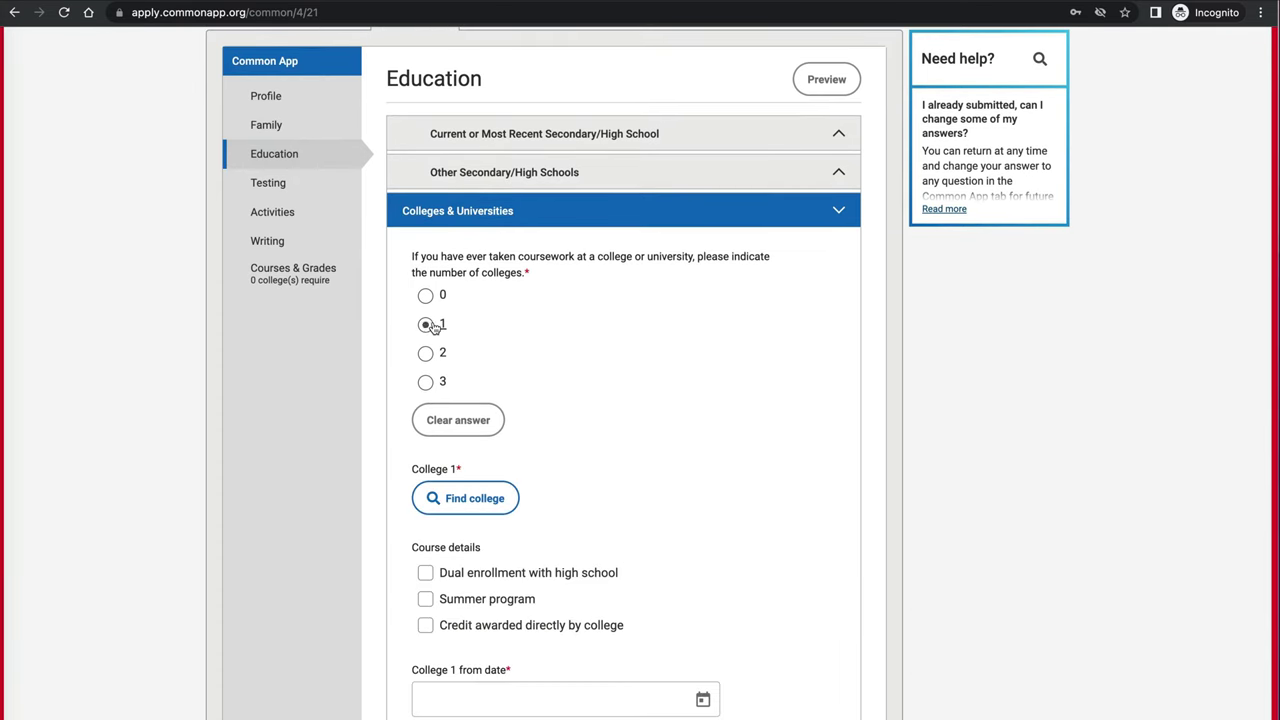
scroll(700, 555, "down", 2)
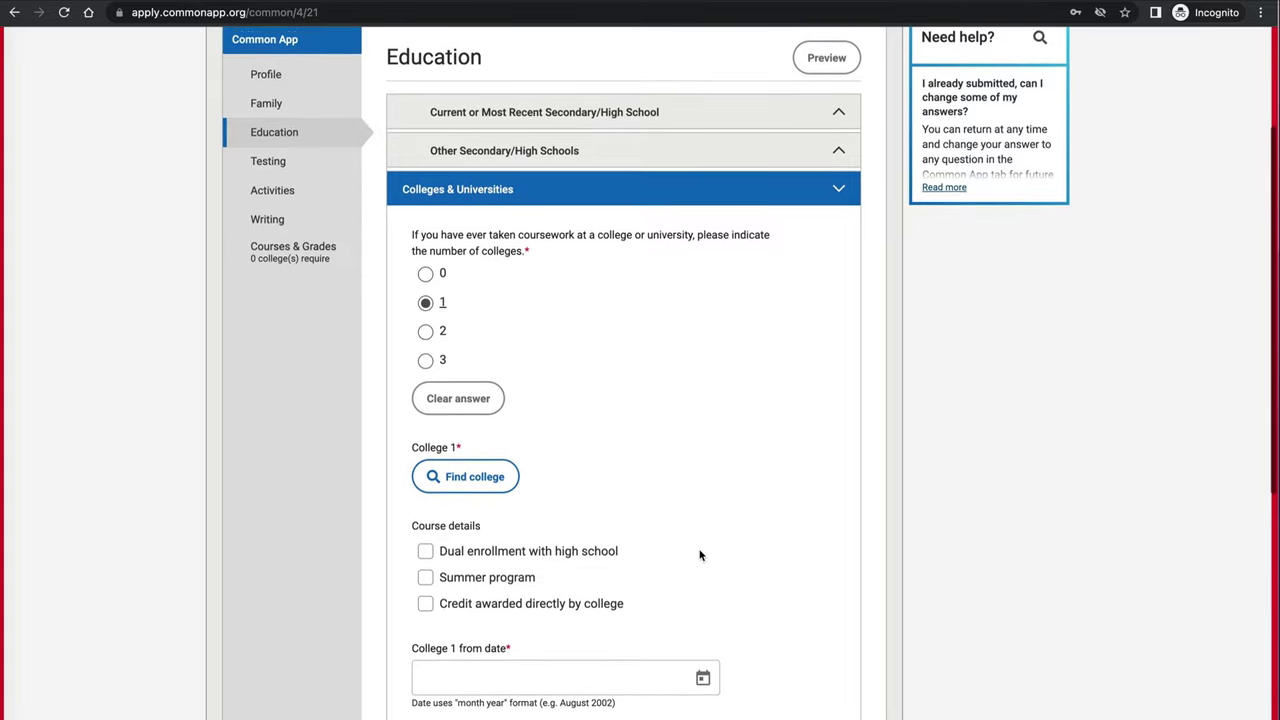
scroll(700, 555, "down", 8)
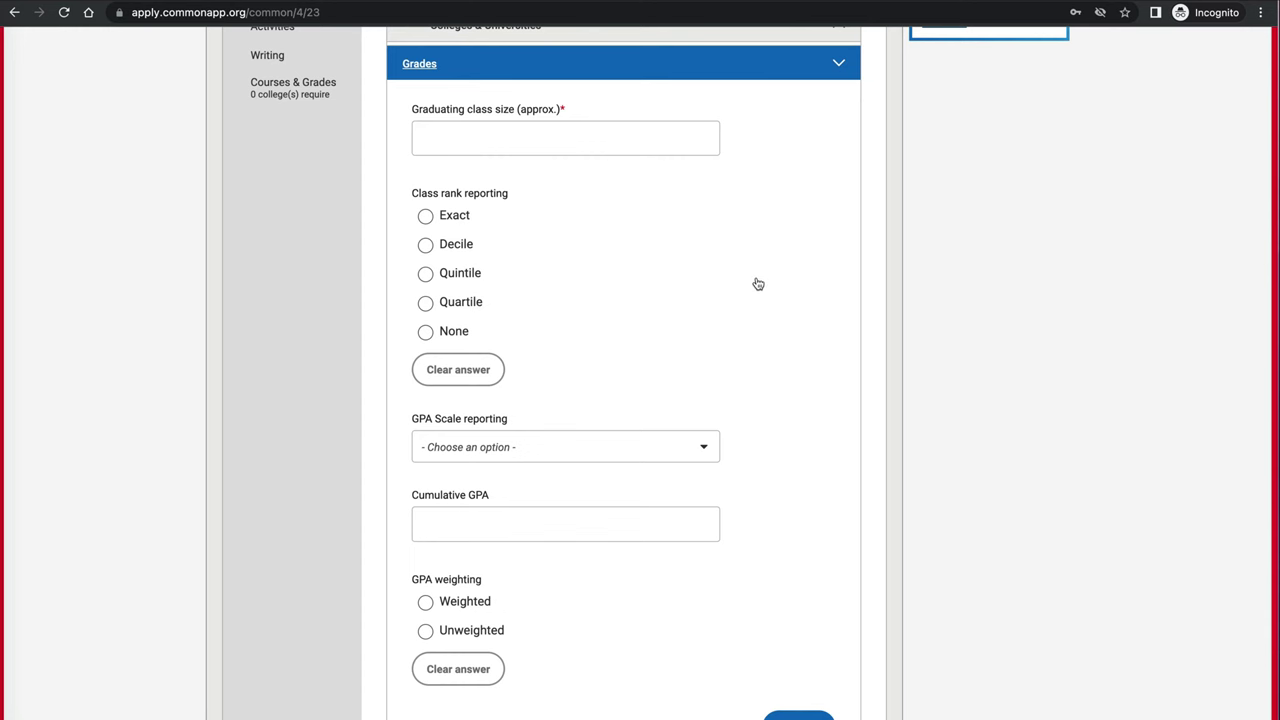
Enter 500 as the approximate graduating class size in the Grades questions.
left_click(593, 143)
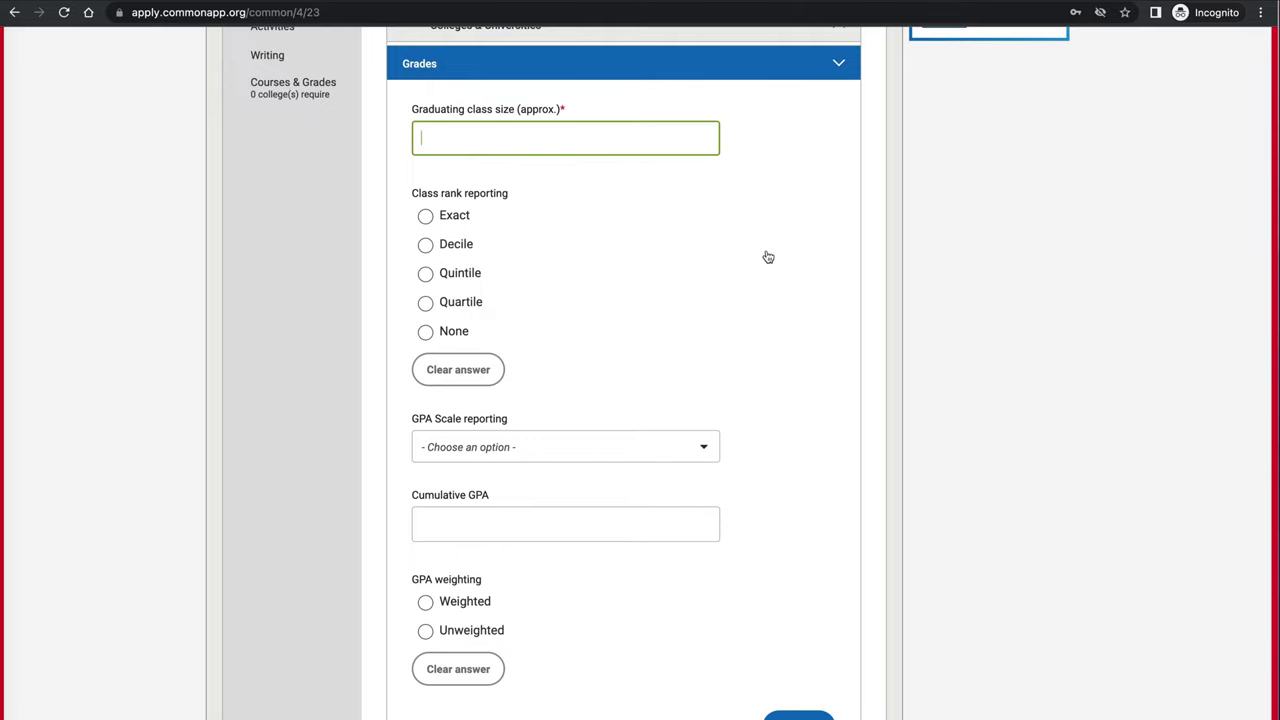
type("500")
key("Tab")
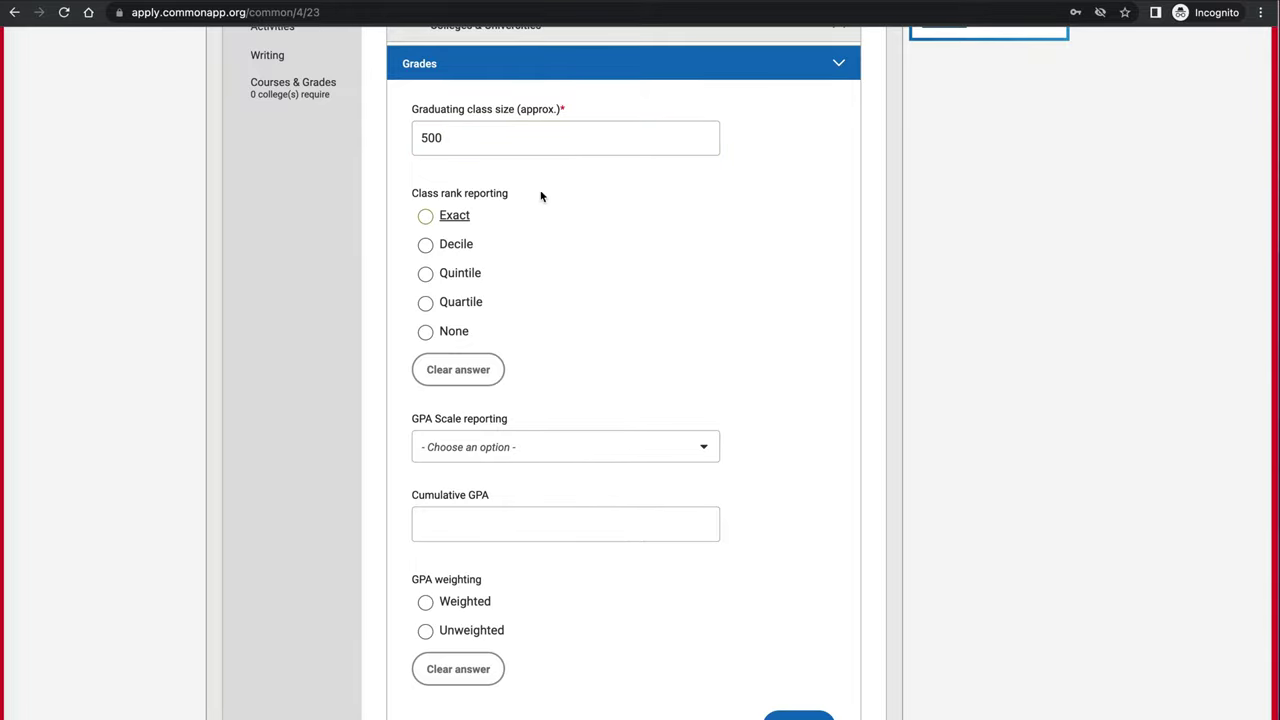
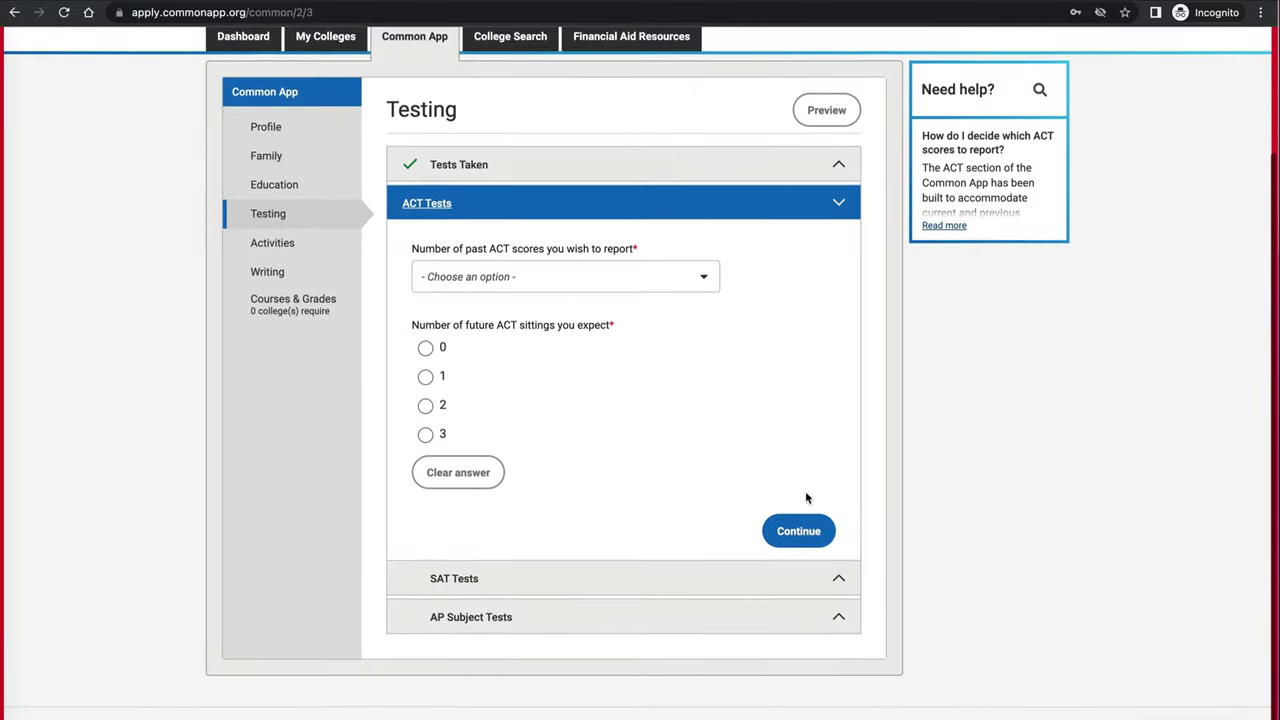
Report 1 past ACT score, answer No to the ACT Plus Writing question, and expect 1 future ACT sitting.
left_click(707, 284)
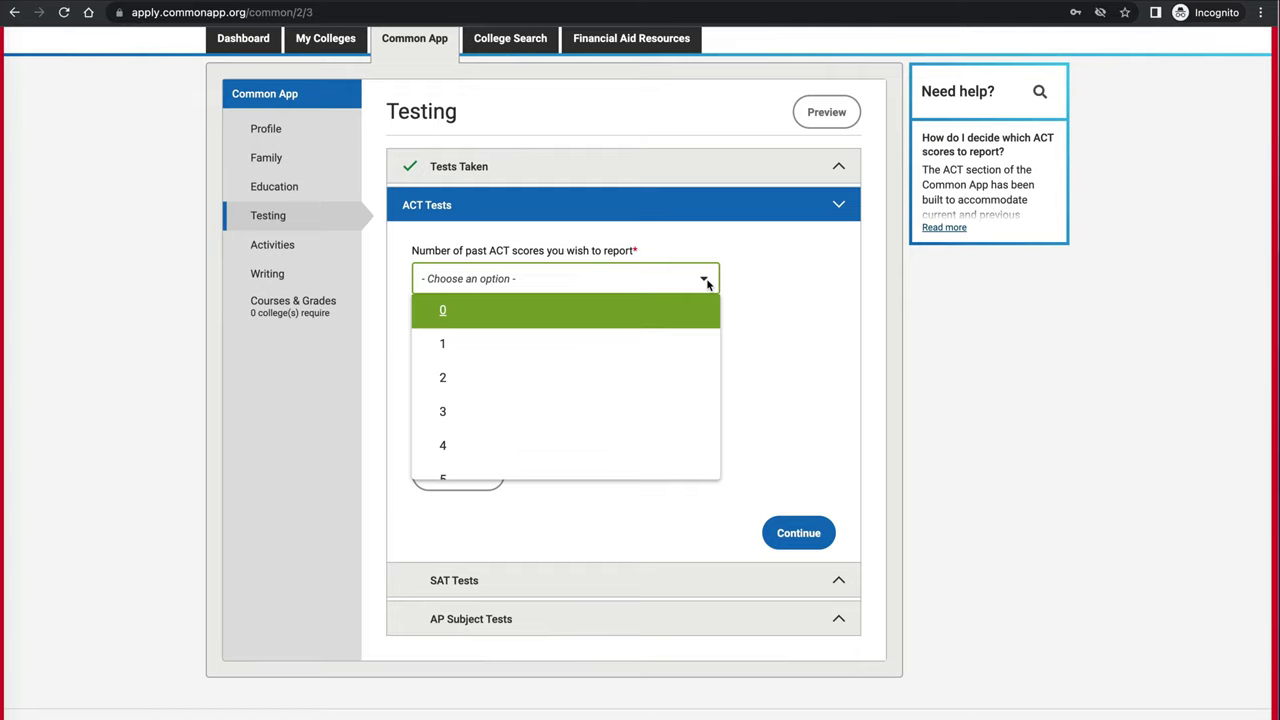
left_click(562, 345)
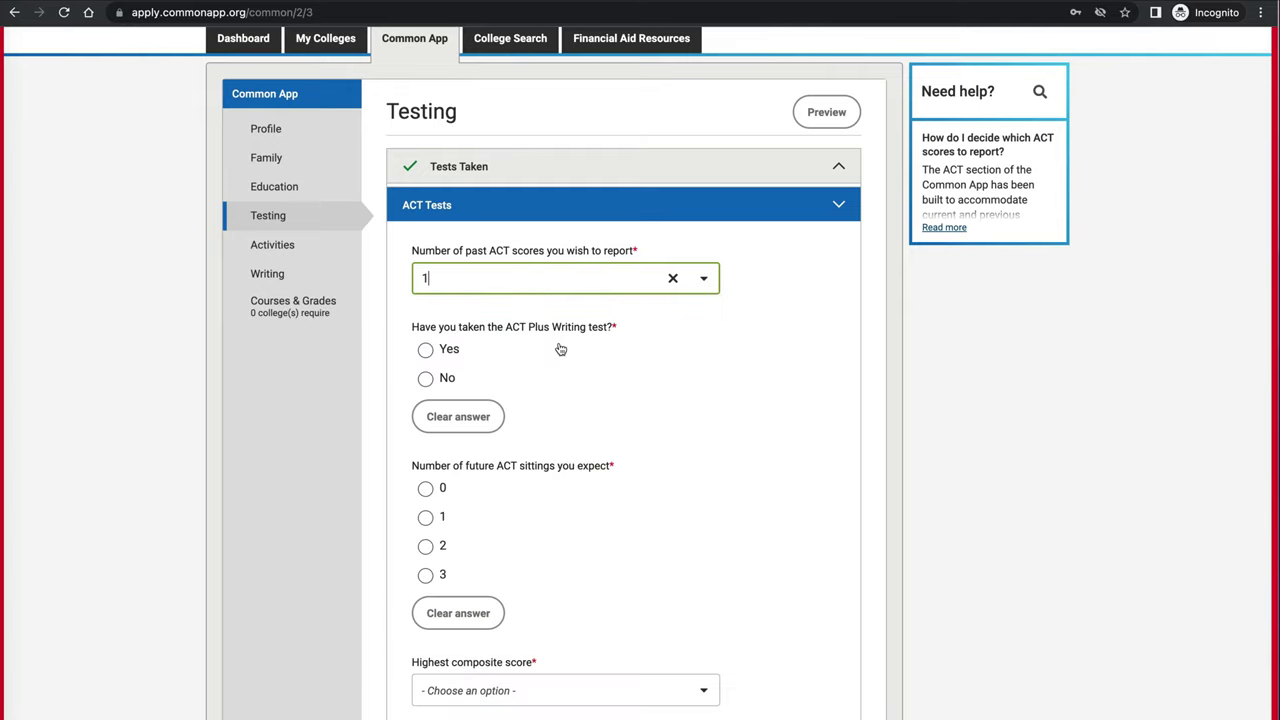
scroll(561, 349, "down", 2)
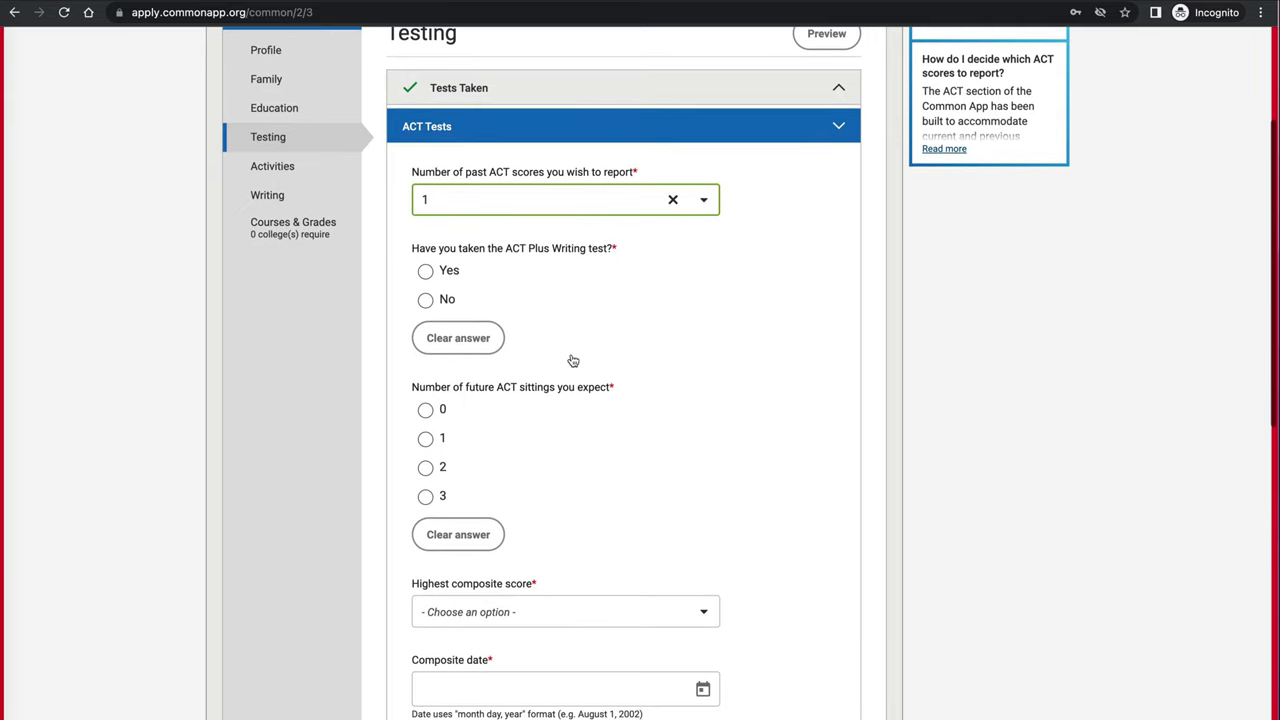
left_click(426, 288)
scroll(629, 400, "down", 3)
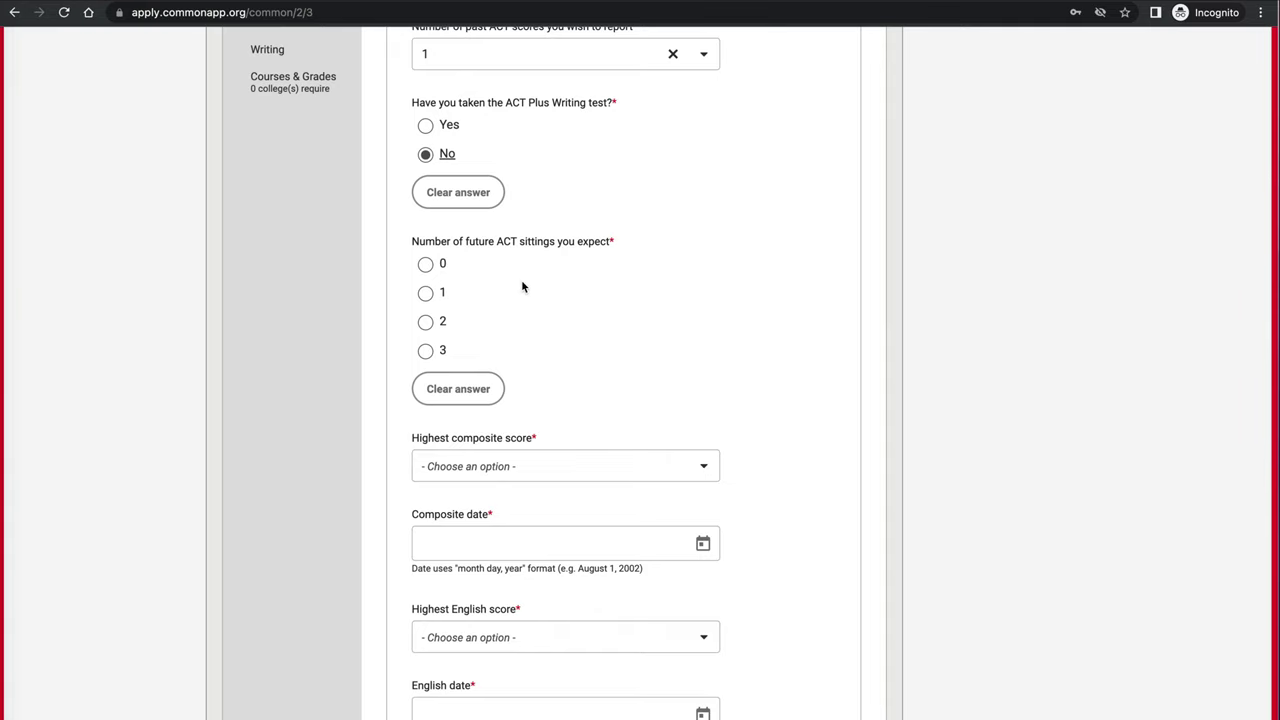
left_click(428, 295)
scroll(643, 360, "down", 1)
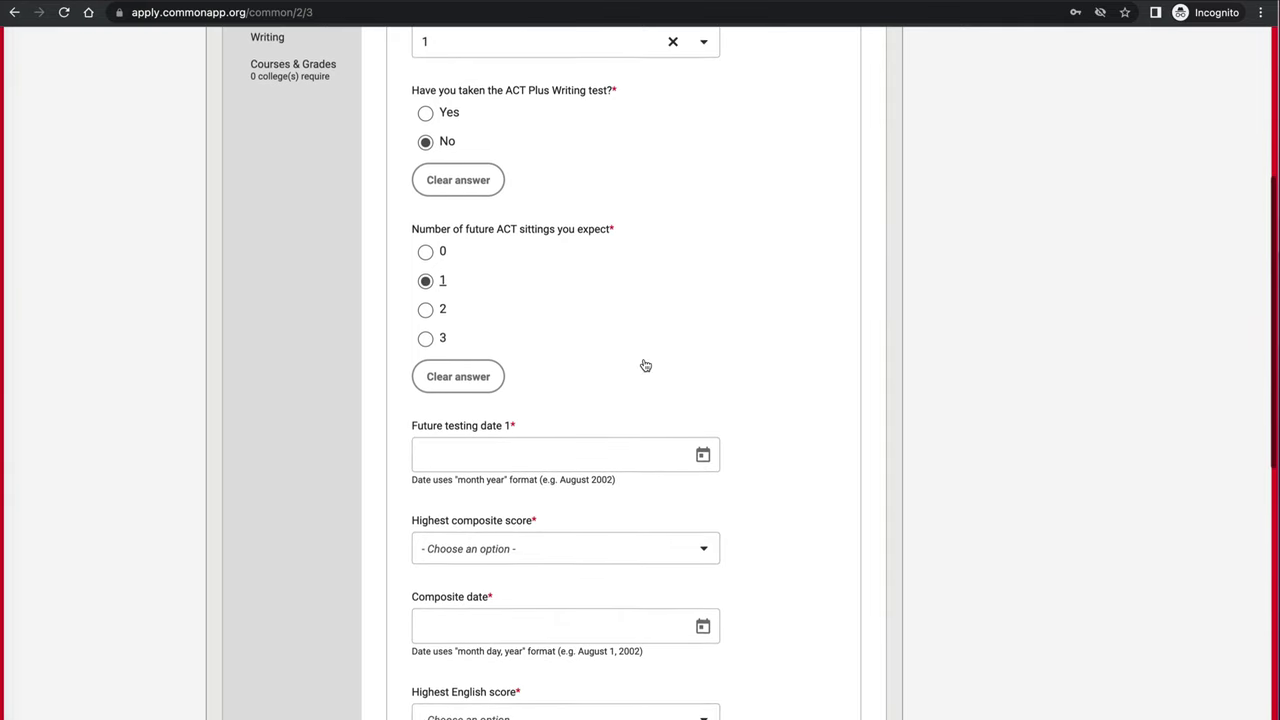
Set the ACT's Future testing date 1 to January 2023.
left_click(644, 451)
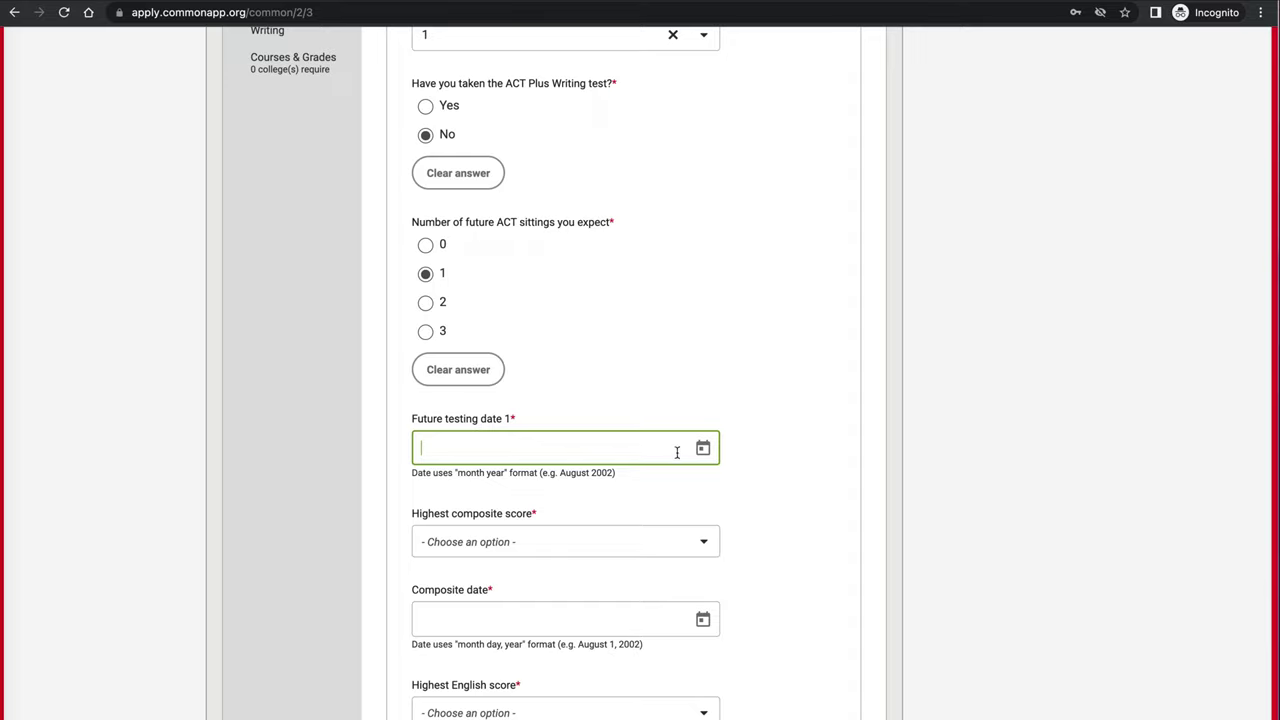
left_click(703, 450)
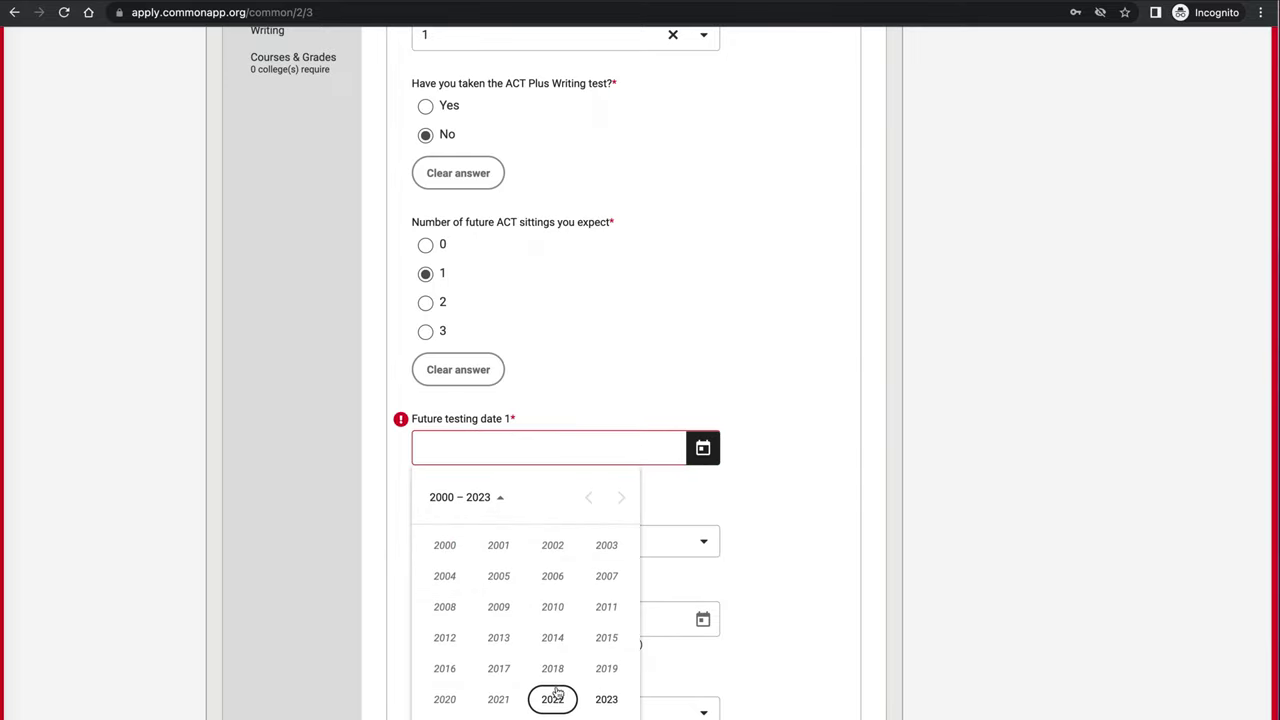
left_click(606, 699)
left_click(450, 576)
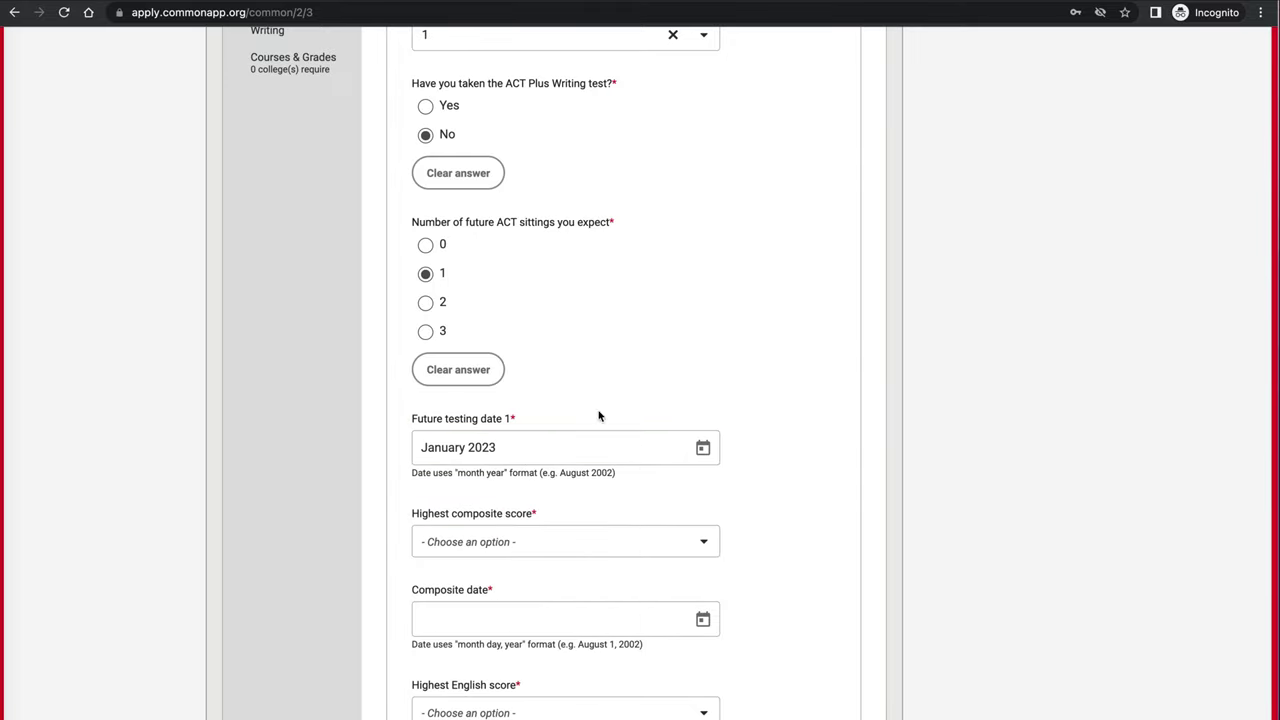
Set the highest ACT composite score to 27.
scroll(777, 434, "down", 2)
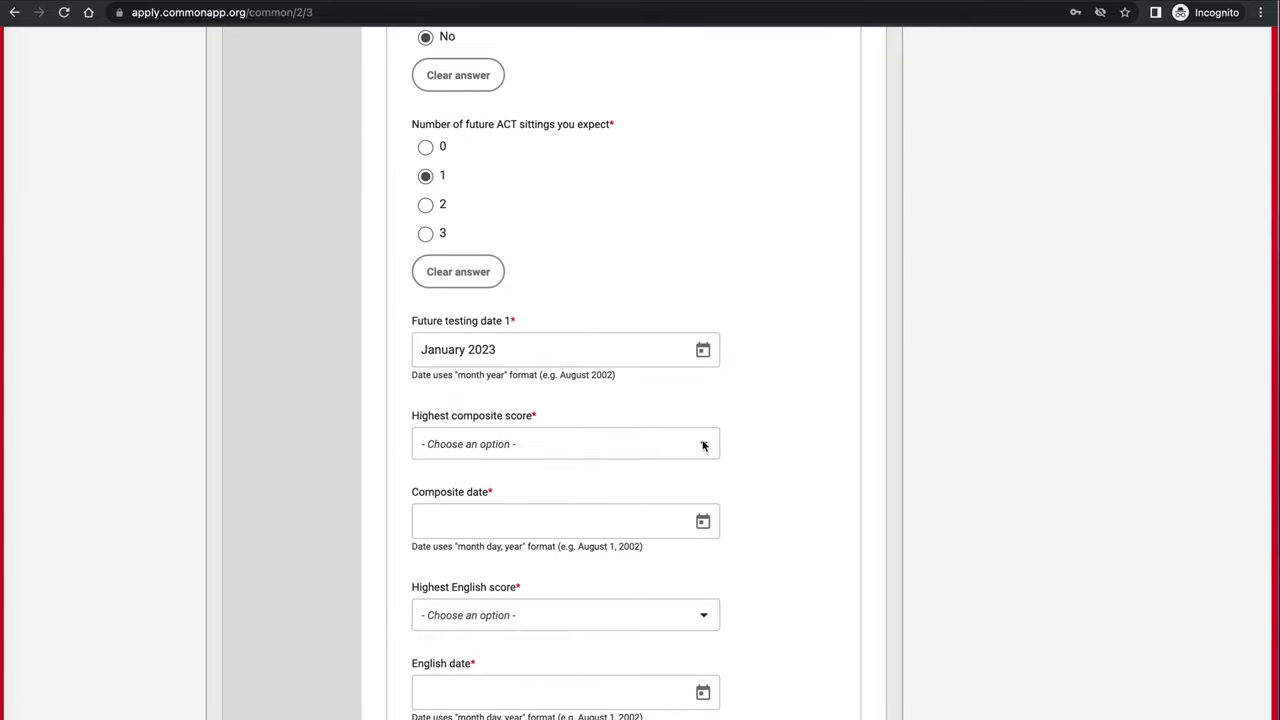
left_click(704, 448)
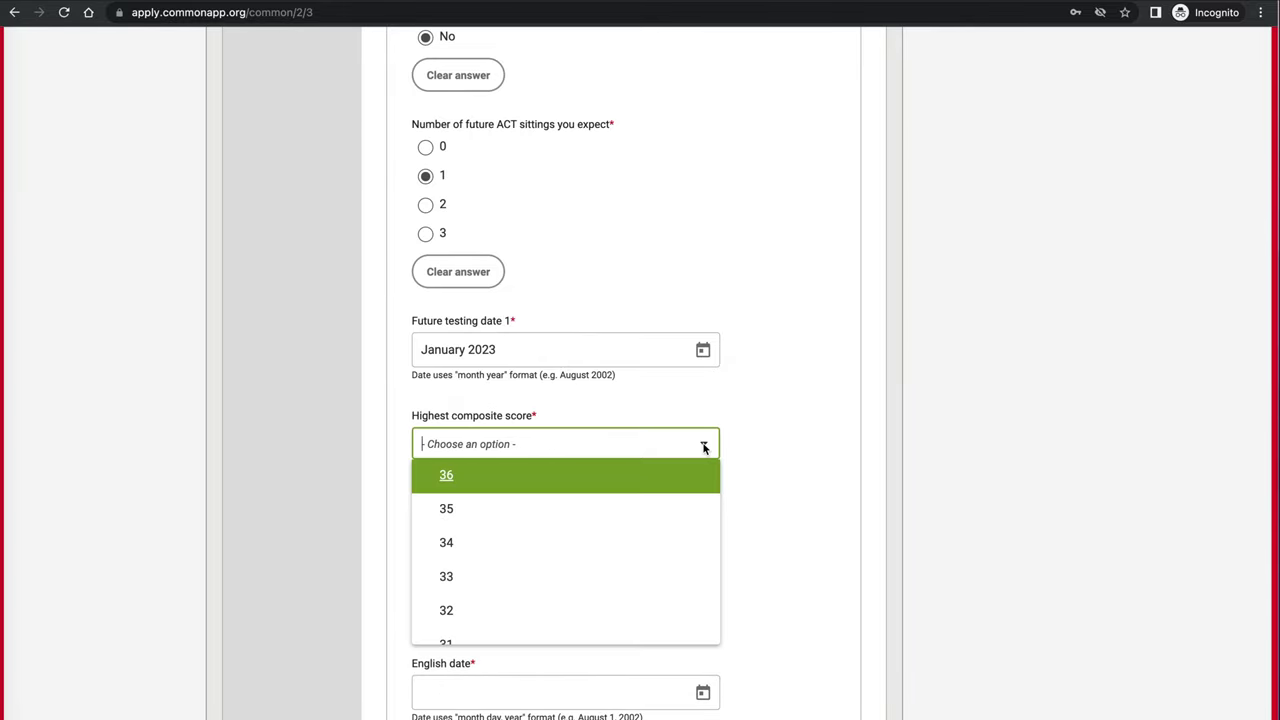
scroll(500, 566, "down", 2)
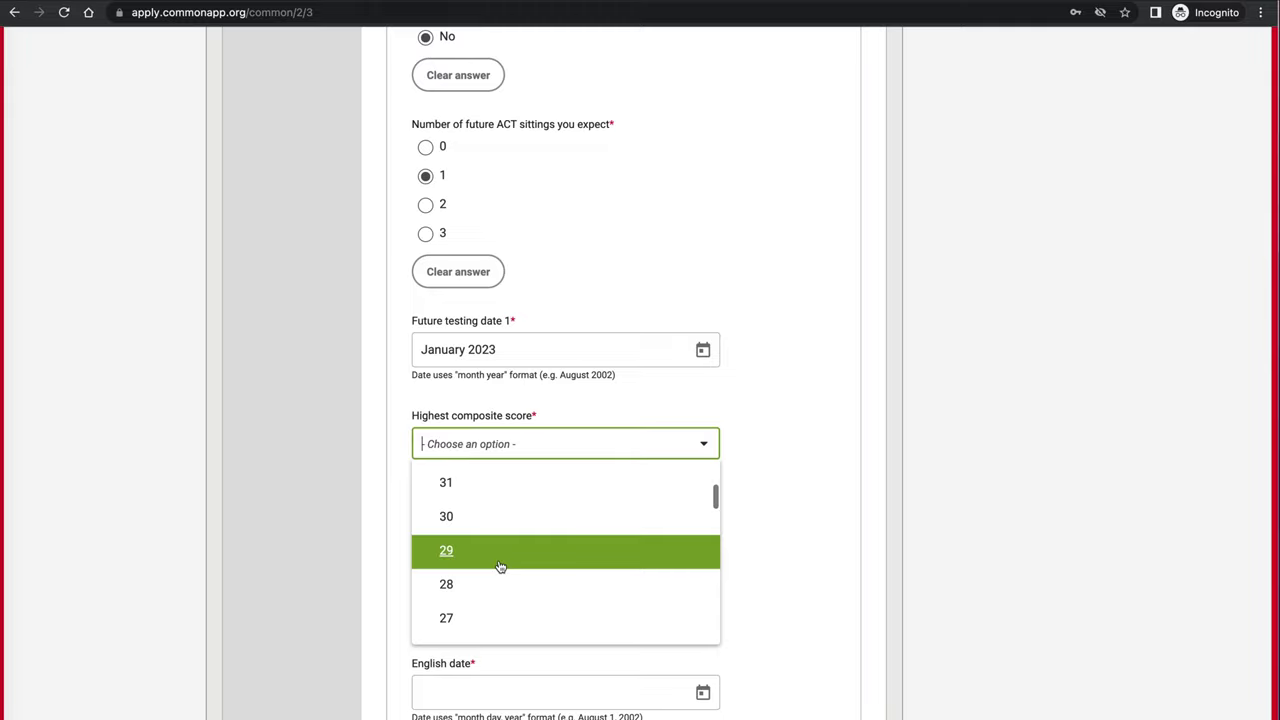
scroll(497, 566, "down", 1)
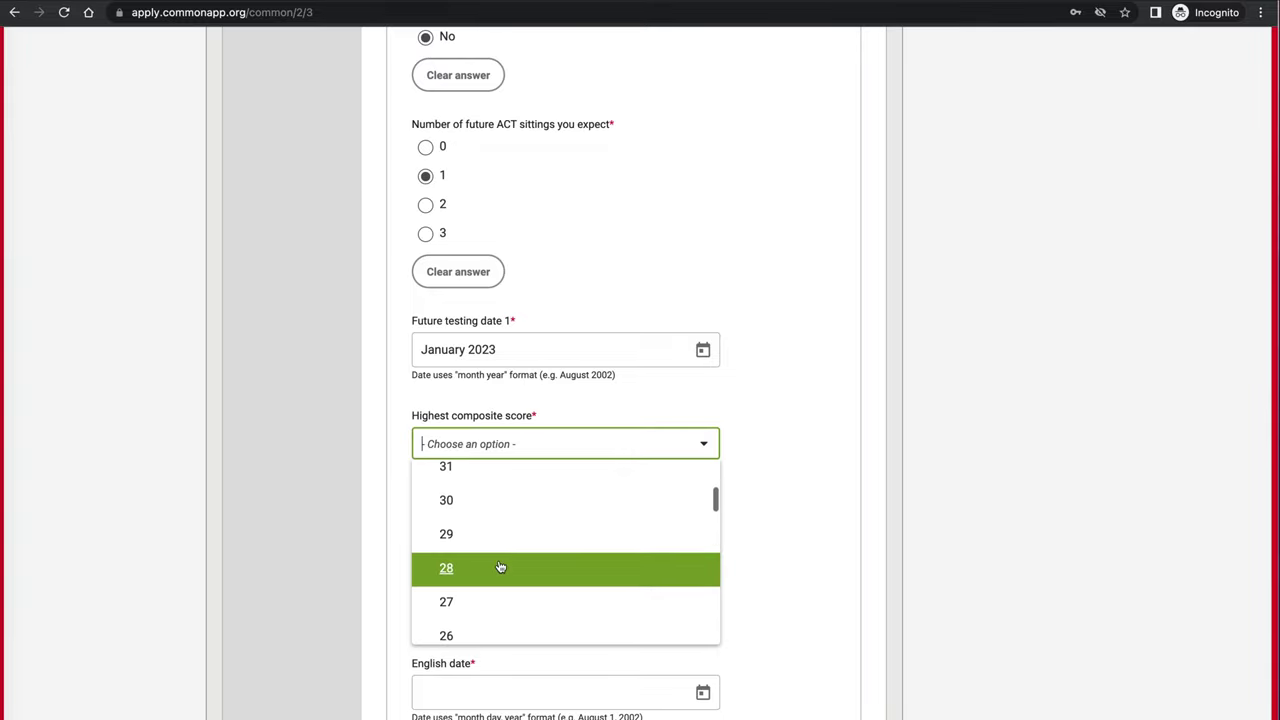
left_click(474, 601)
Set the ACT composite date to October 16, 2022.
scroll(792, 519, "down", 2)
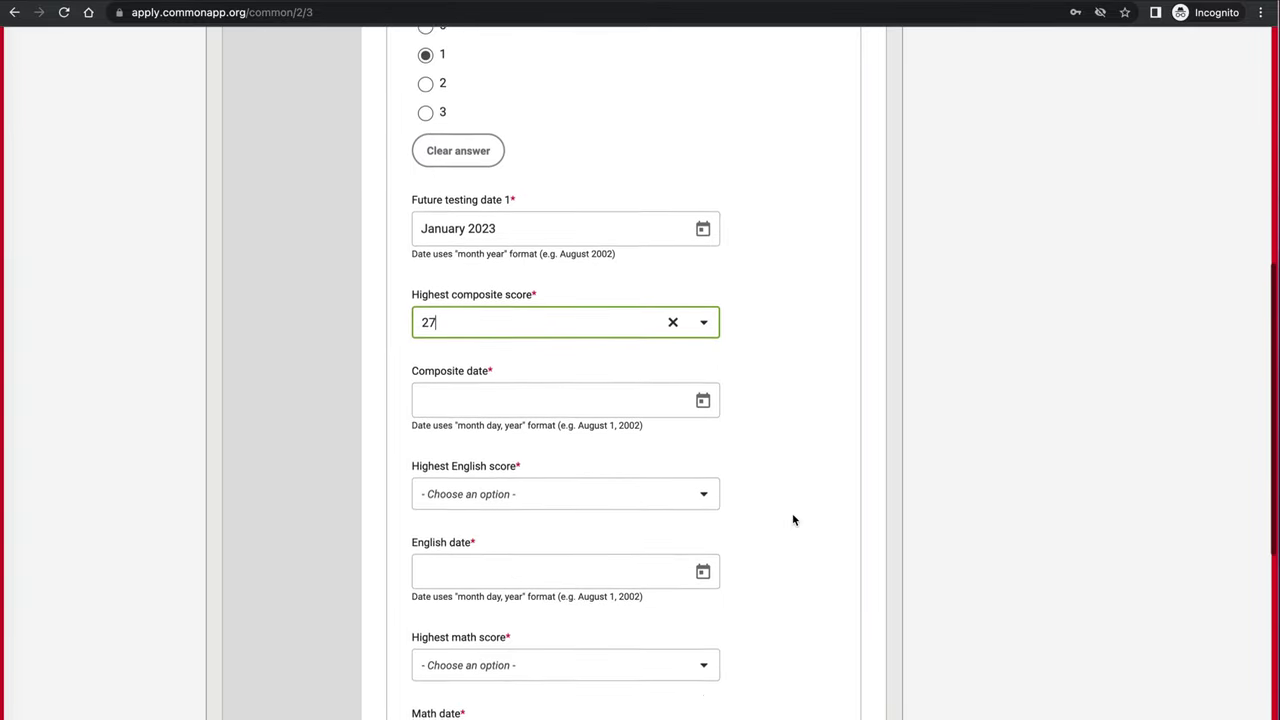
left_click(702, 394)
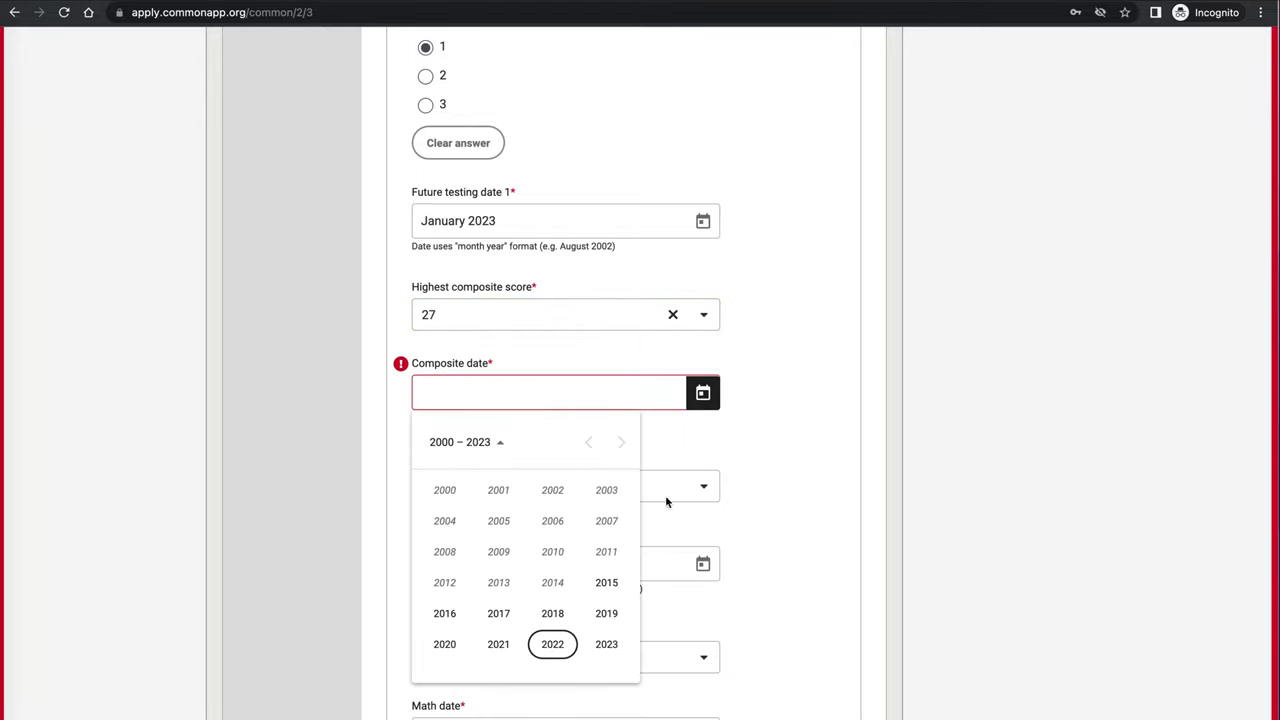
left_click(552, 644)
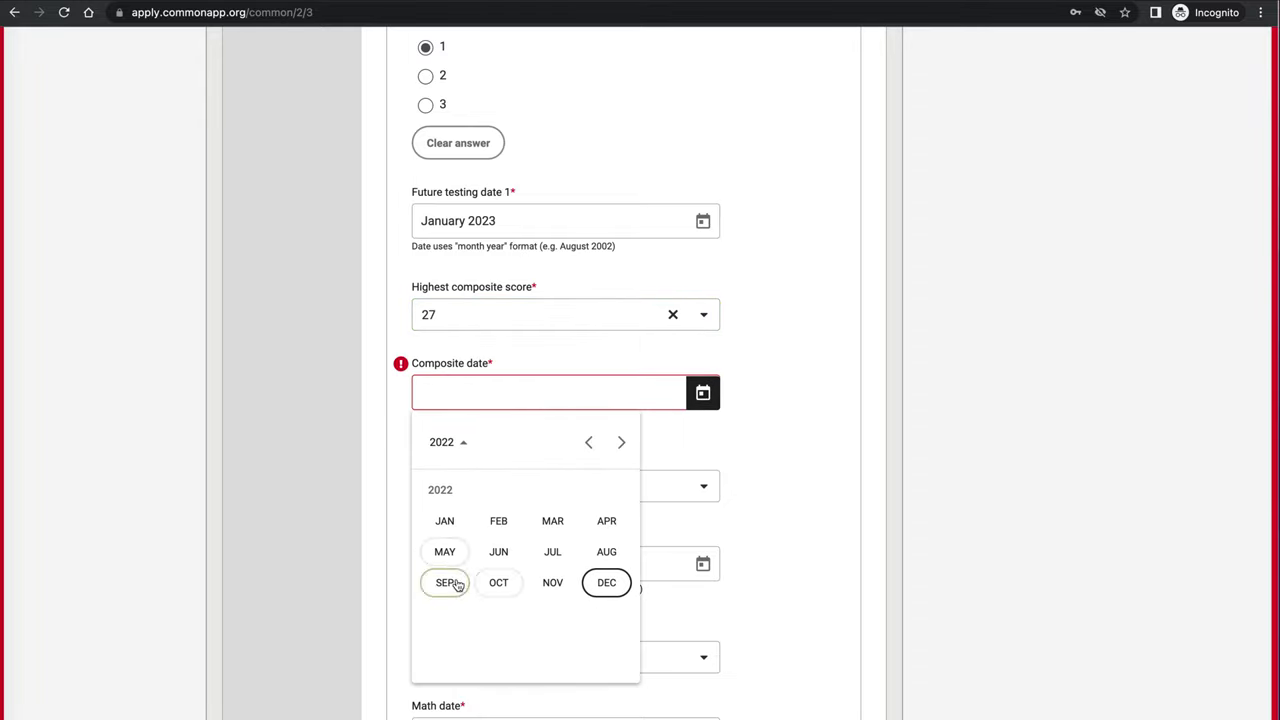
left_click(498, 582)
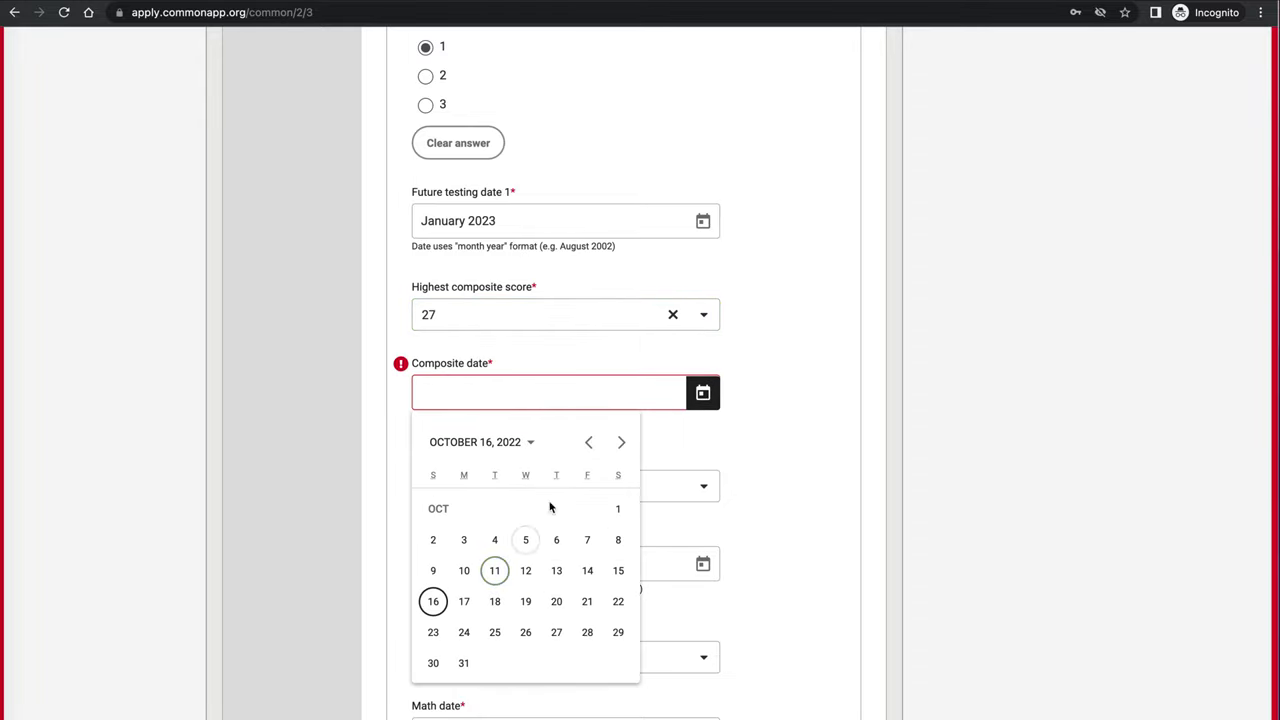
left_click(433, 601)
Report 1 past SAT score and answer Yes to having taken the SAT essay, leaving the remaining SAT questions blank.
scroll(646, 434, "down", 1)
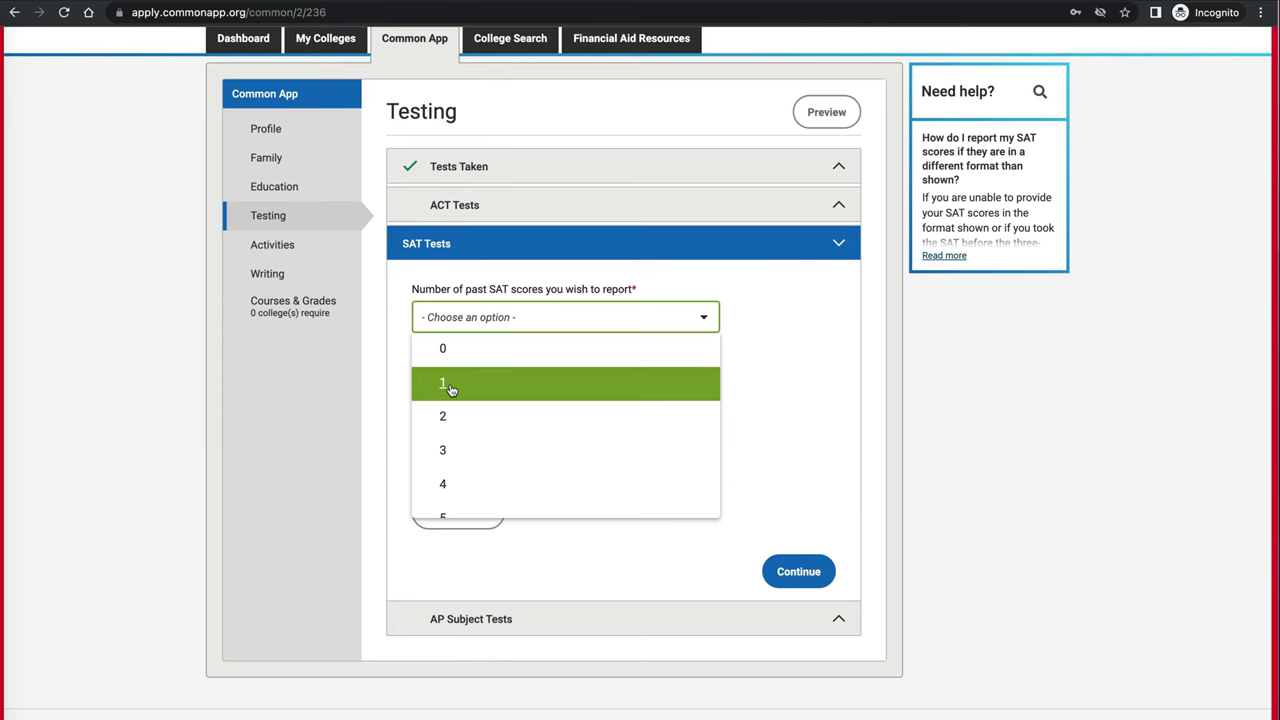
left_click(454, 385)
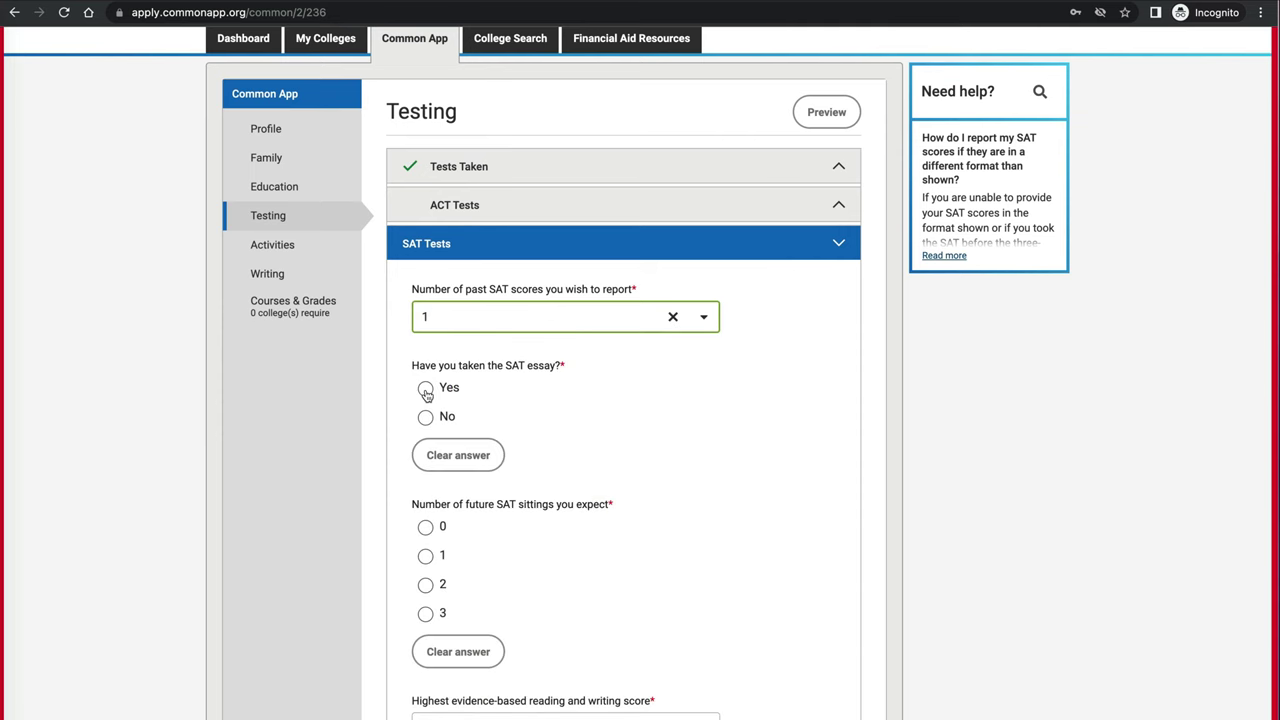
left_click(425, 417)
left_click(425, 388)
scroll(585, 450, "down", 4)
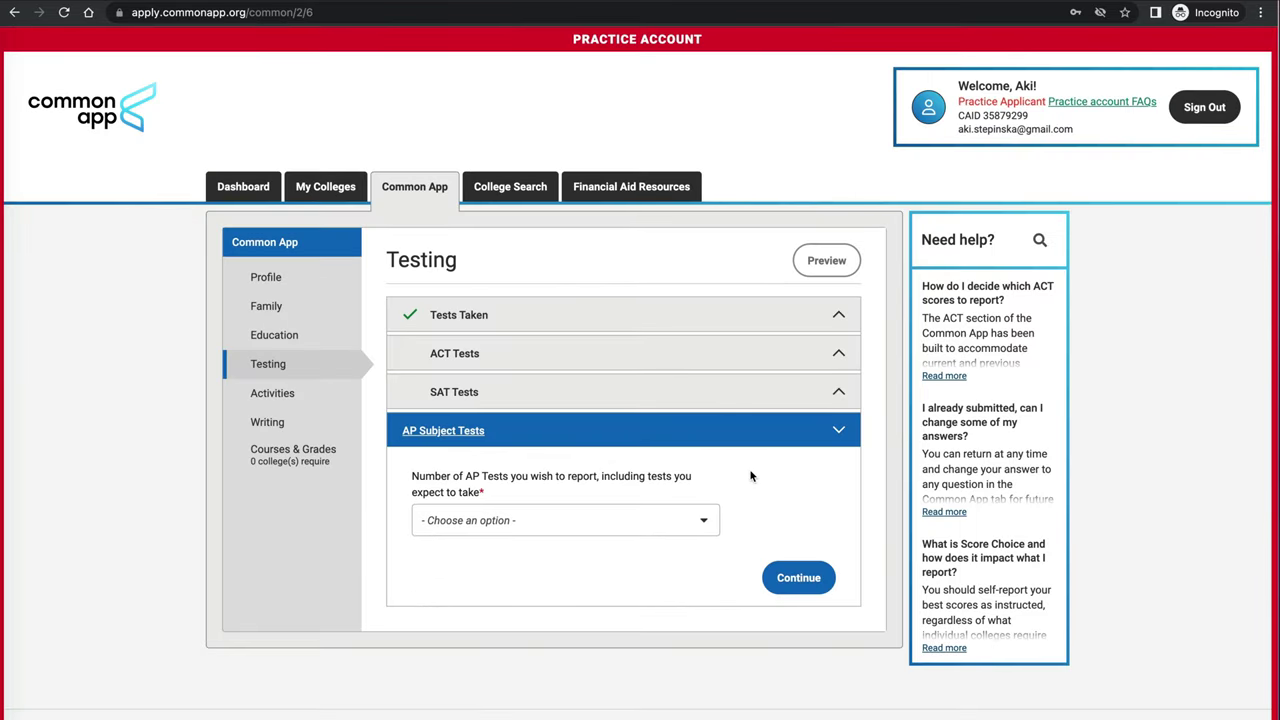
Set the number of AP tests to report, including expected ones, to 2.
left_click(706, 521)
left_click(605, 617)
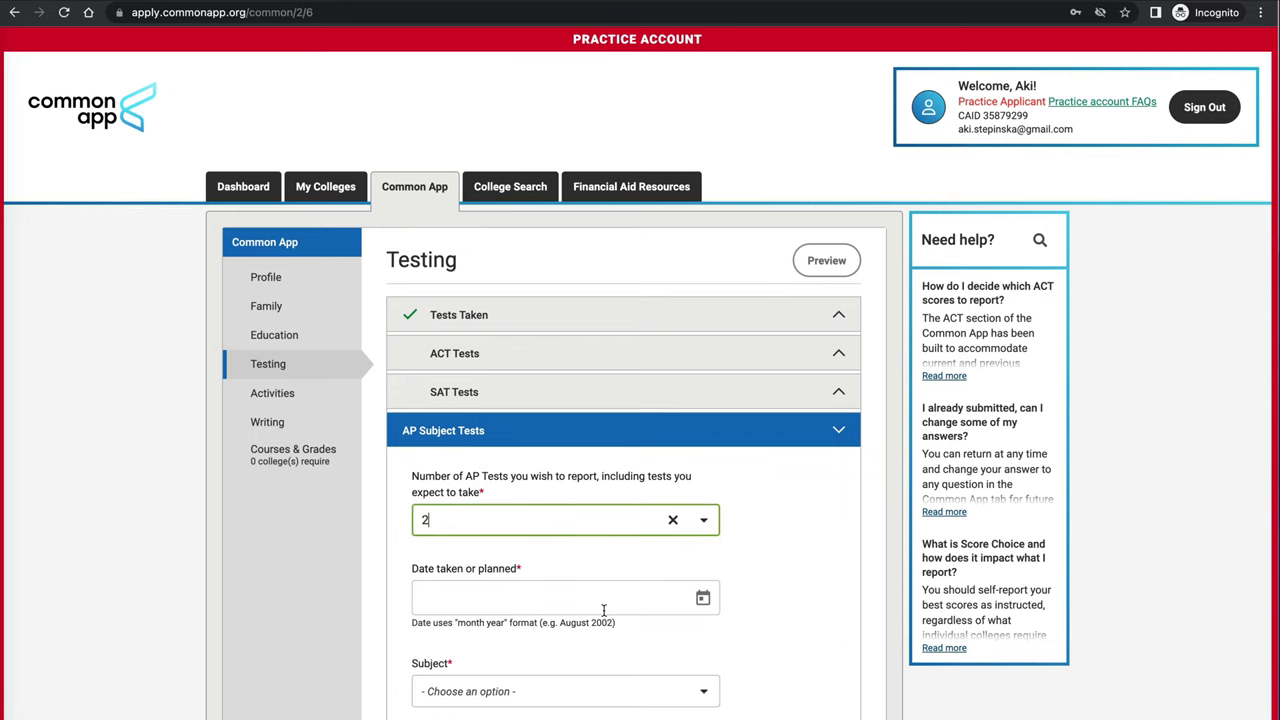
Open the calendar for the first AP test's date taken or planned.
scroll(745, 546, "down", 5)
scroll(745, 553, "down", 1)
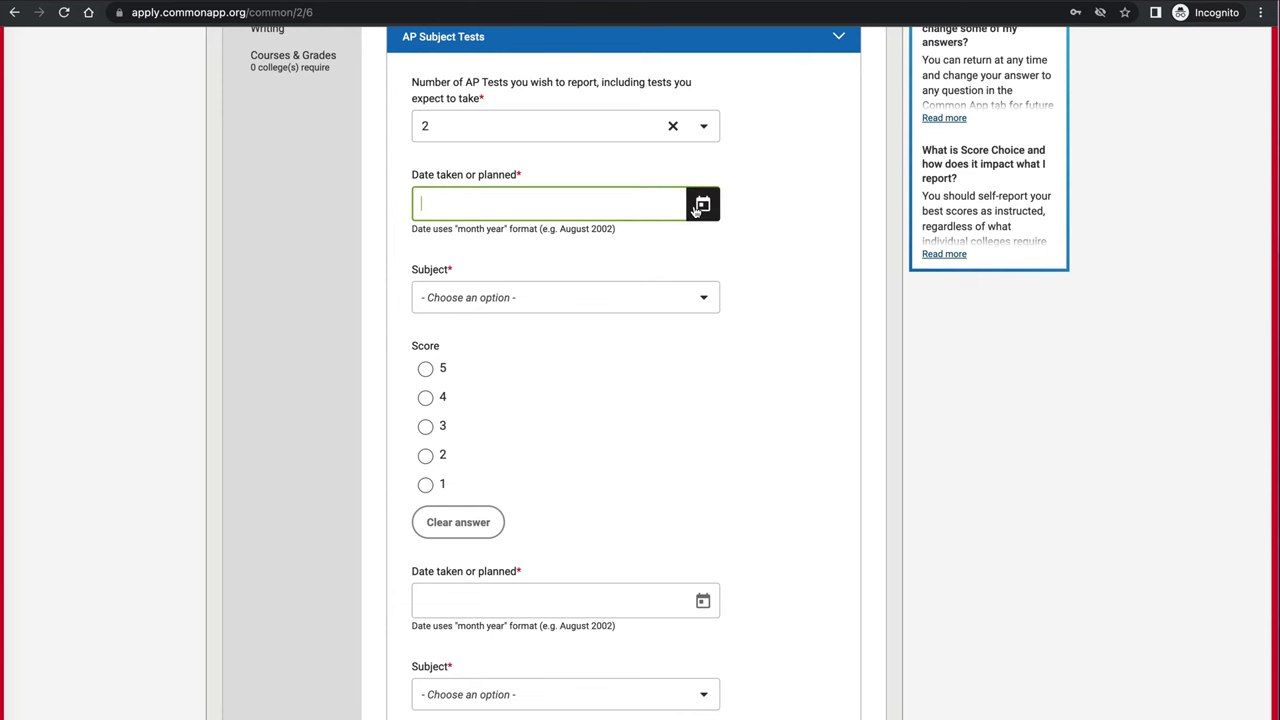
left_click(699, 206)
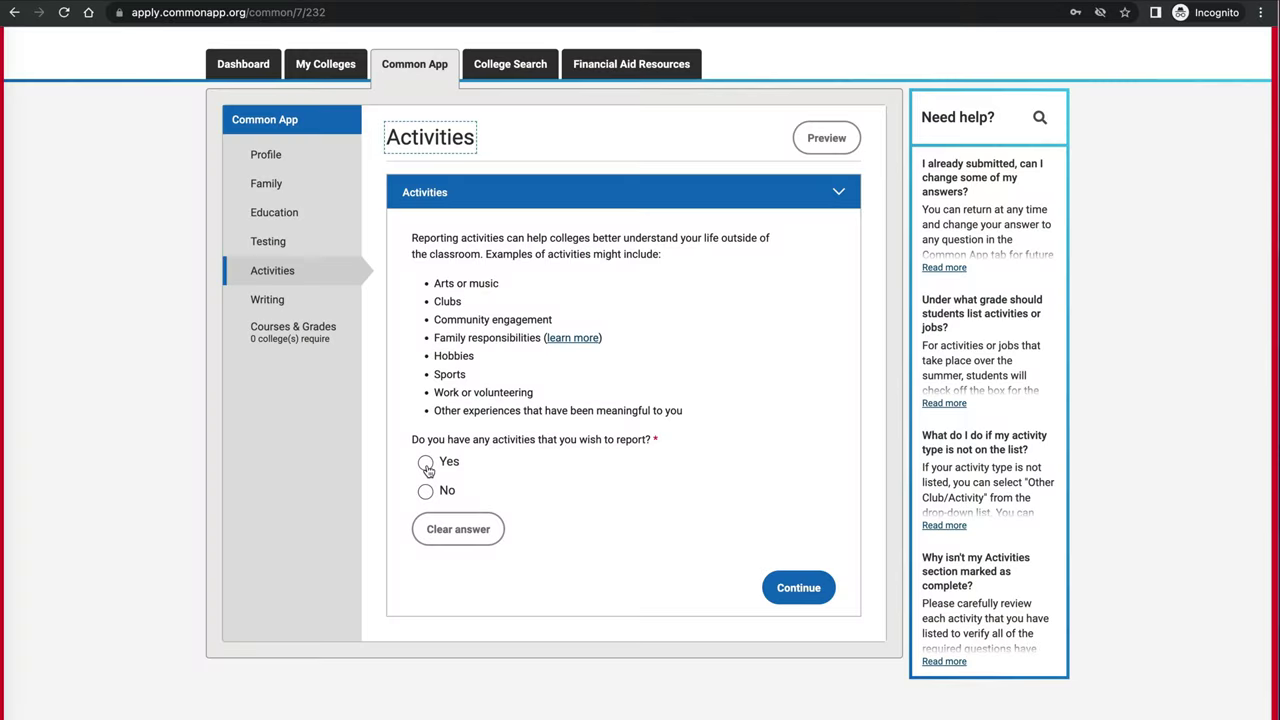
Answer Yes to having activities to report and review the questions asked for Activity 1.
left_click(426, 463)
scroll(634, 509, "down", 3)
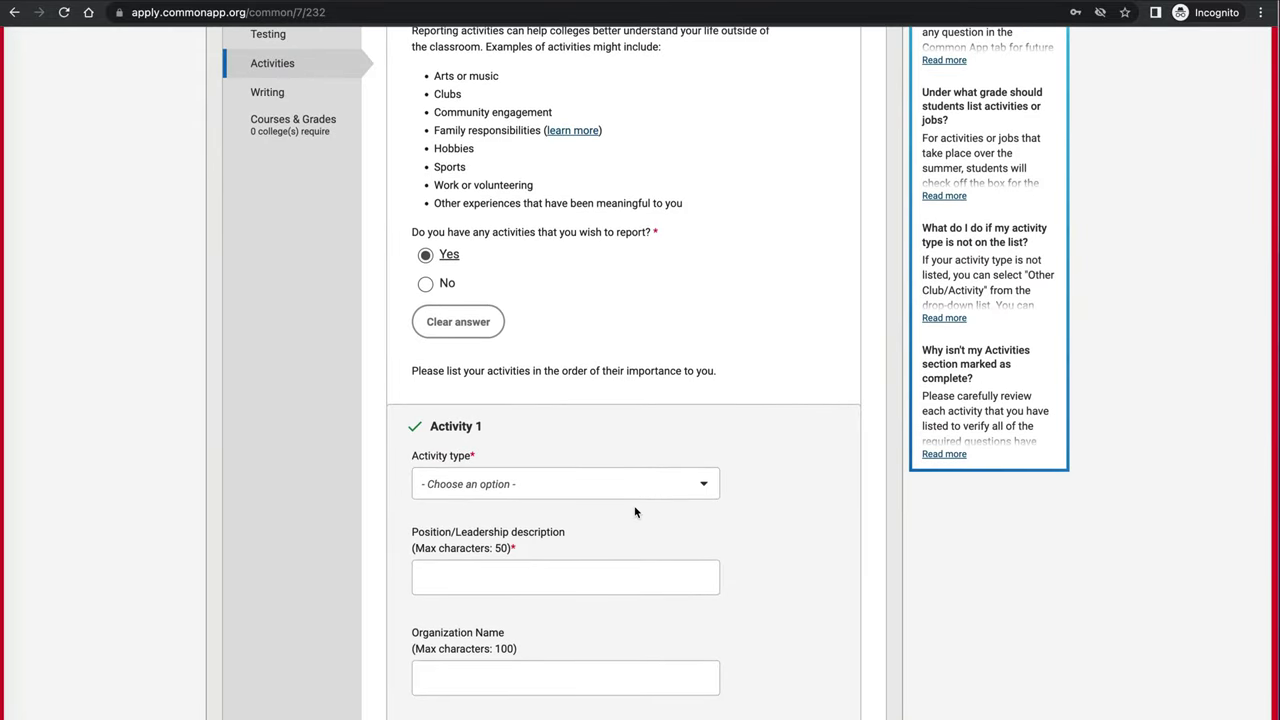
scroll(774, 492, "down", 5)
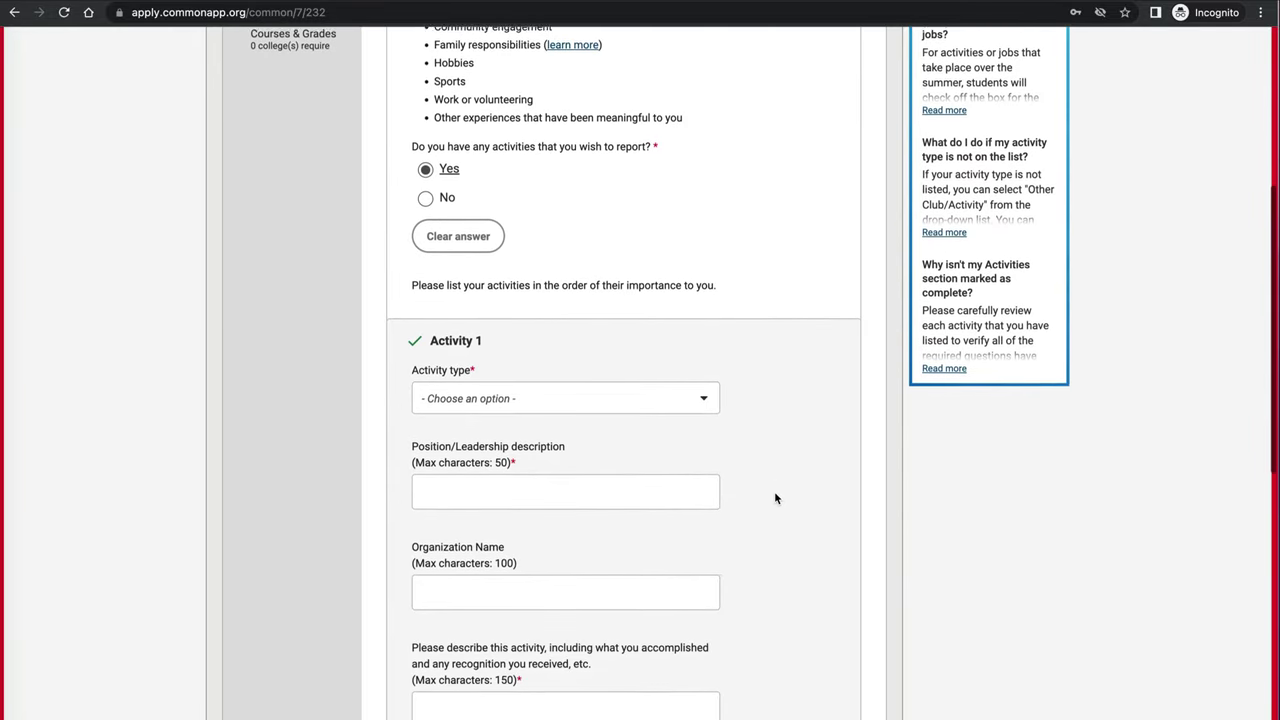
scroll(774, 498, "down", 2)
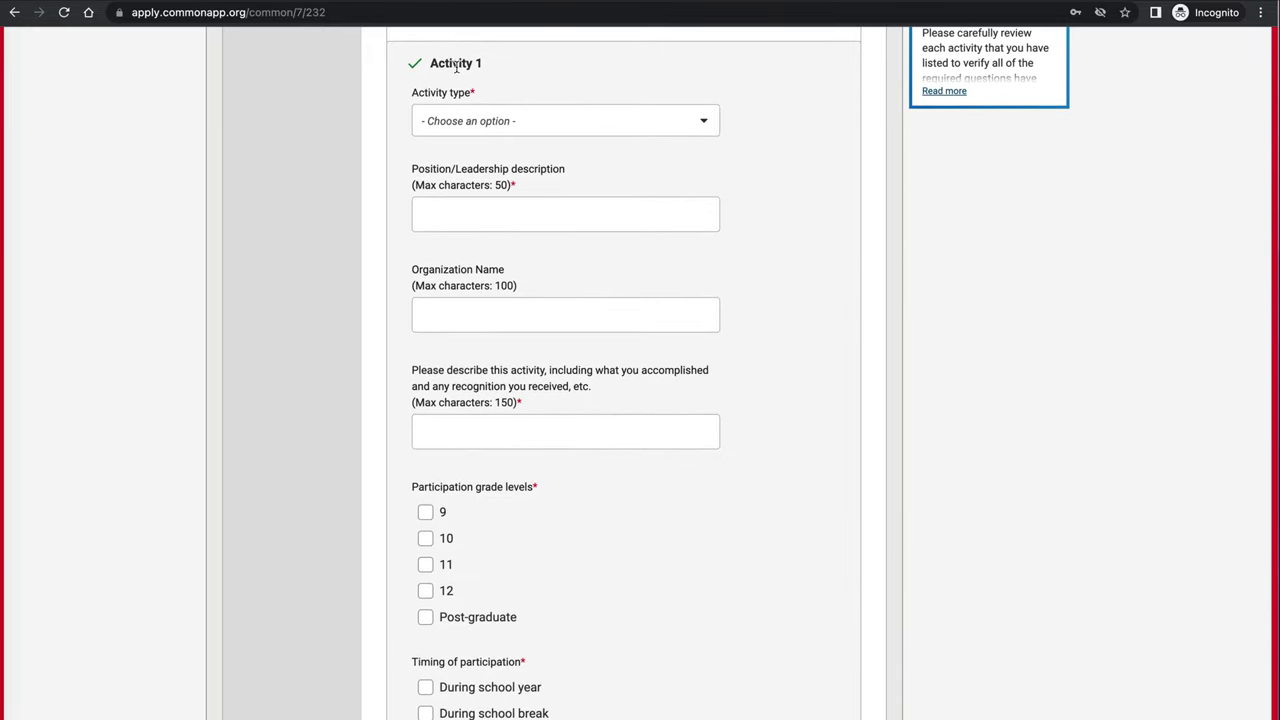
scroll(749, 414, "down", 9)
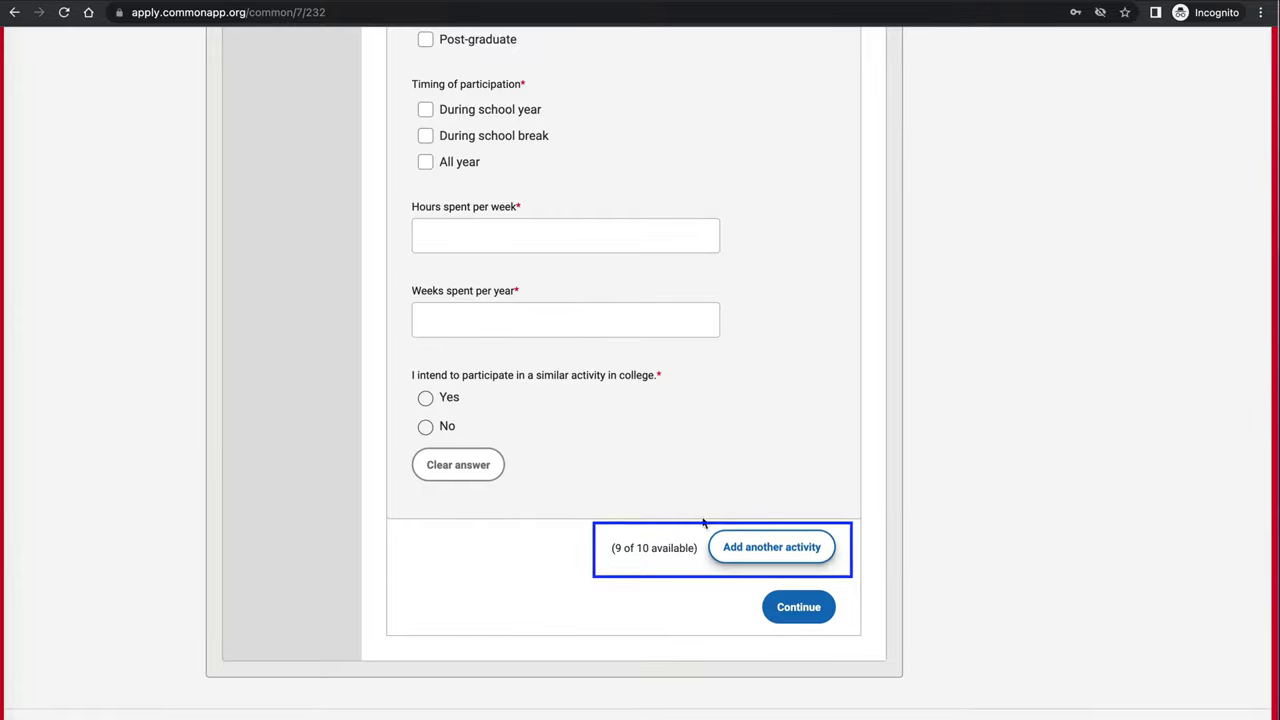
scroll(769, 409, "up", 9)
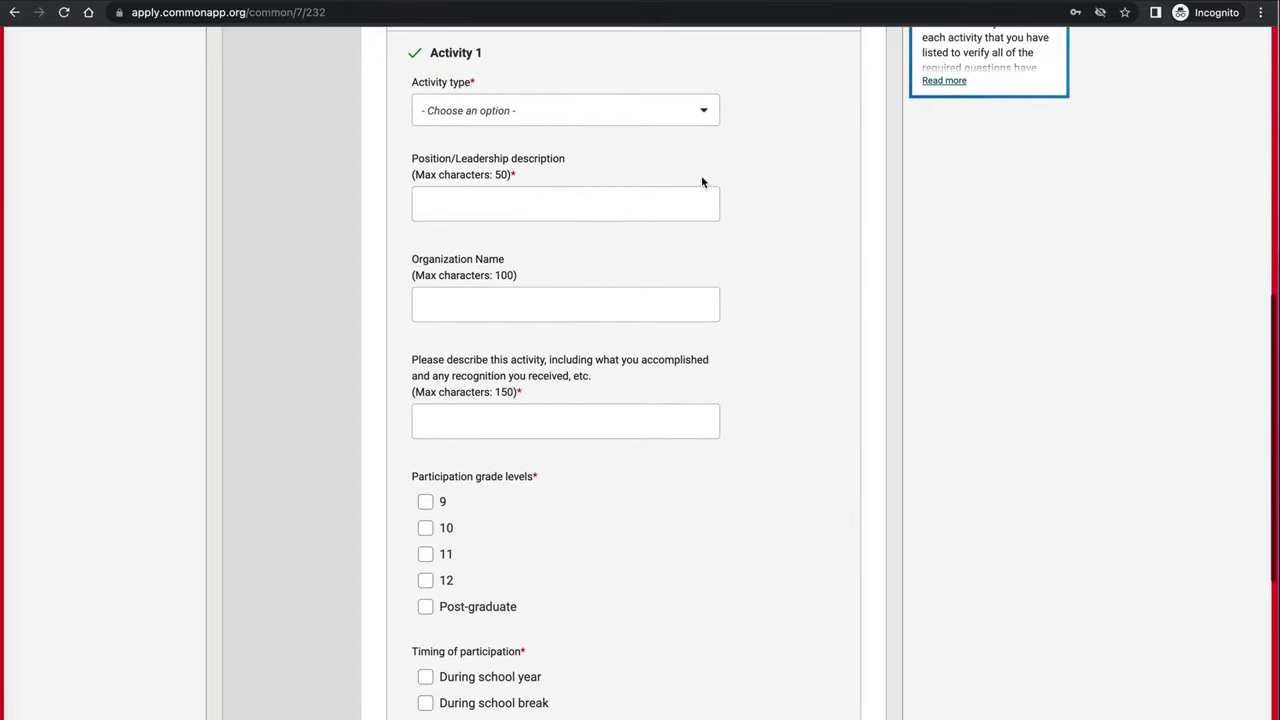
Set Activity 1's type to Athletics: JV/Varsity and its sport/team to Cross-country.
left_click(704, 109)
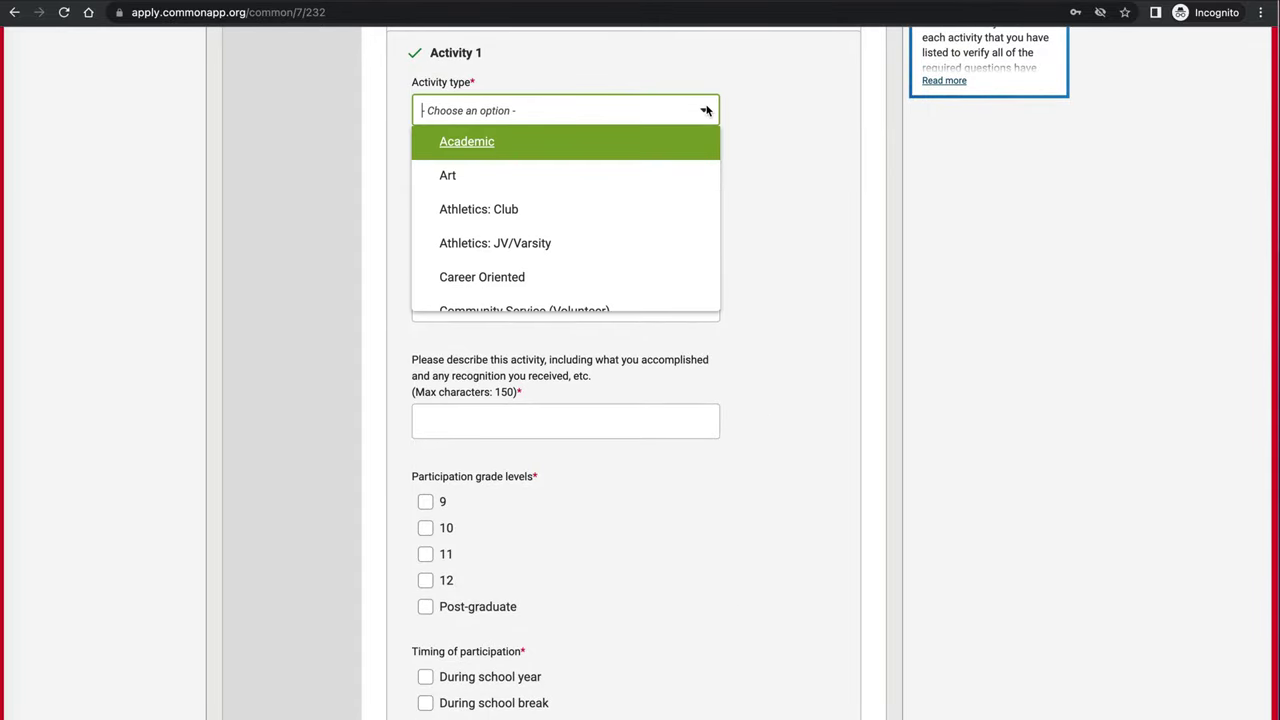
left_click(517, 244)
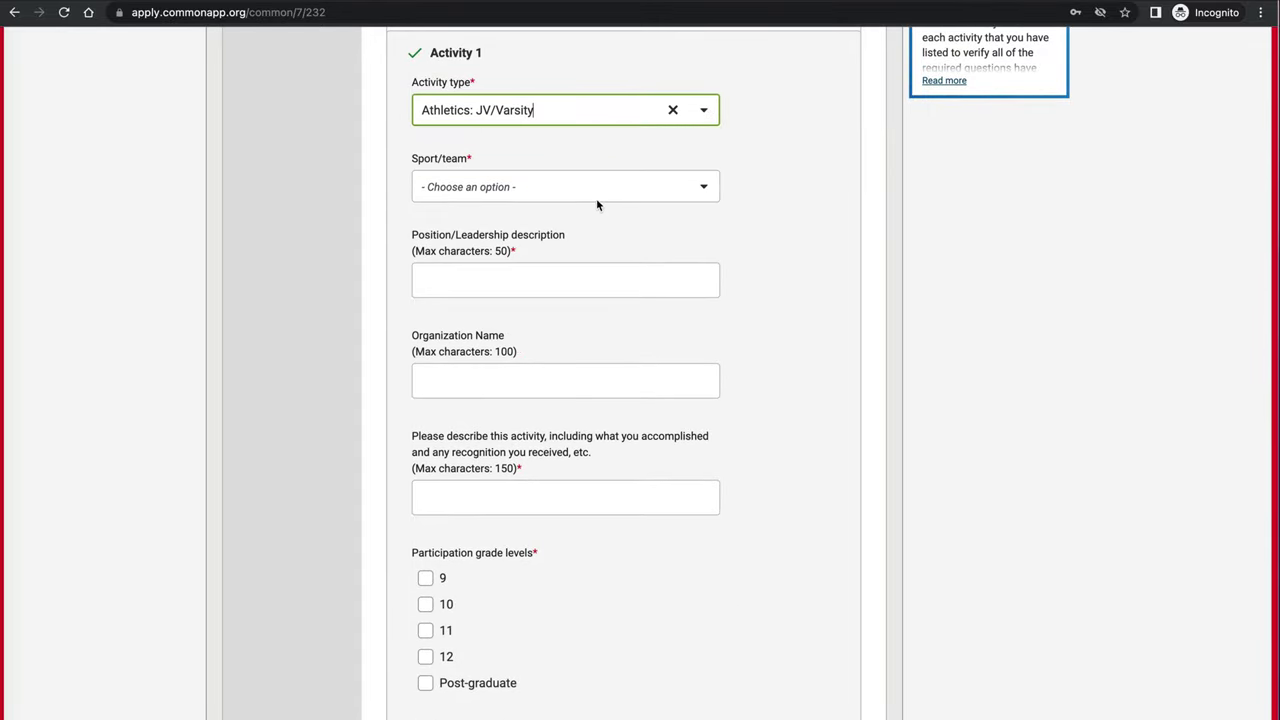
left_click(670, 190)
scroll(591, 318, "down", 3)
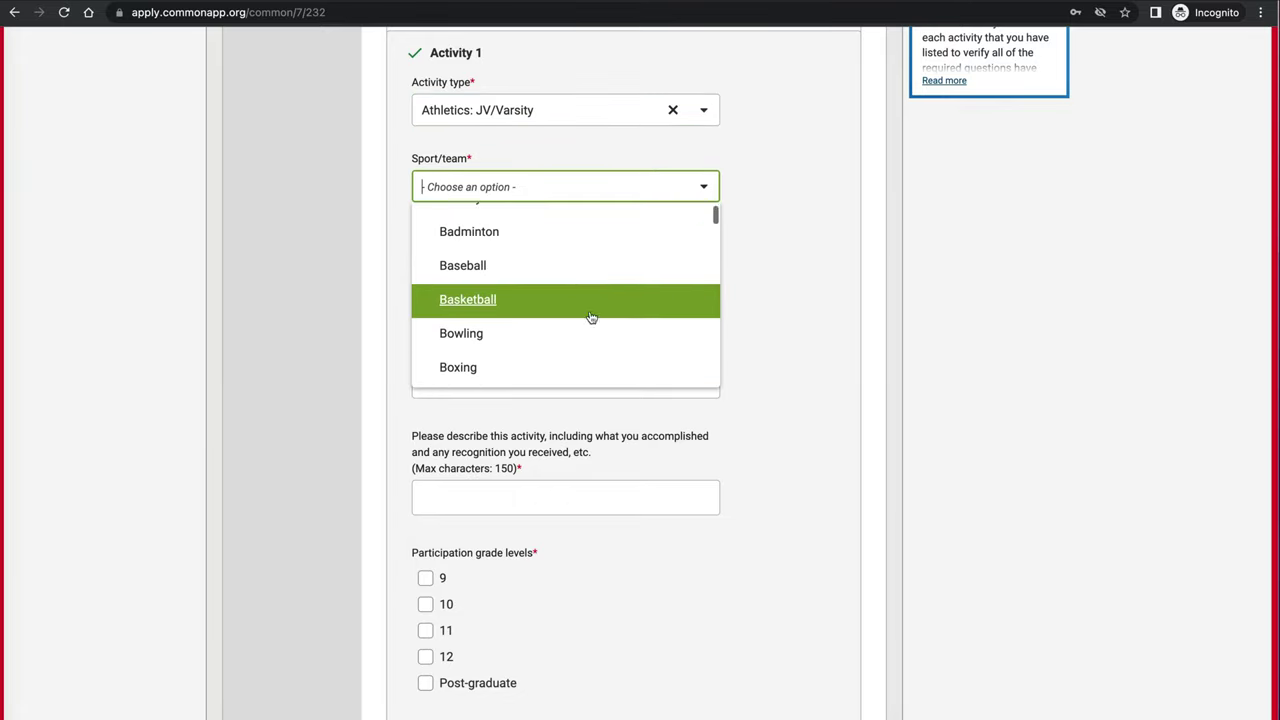
scroll(591, 318, "down", 1)
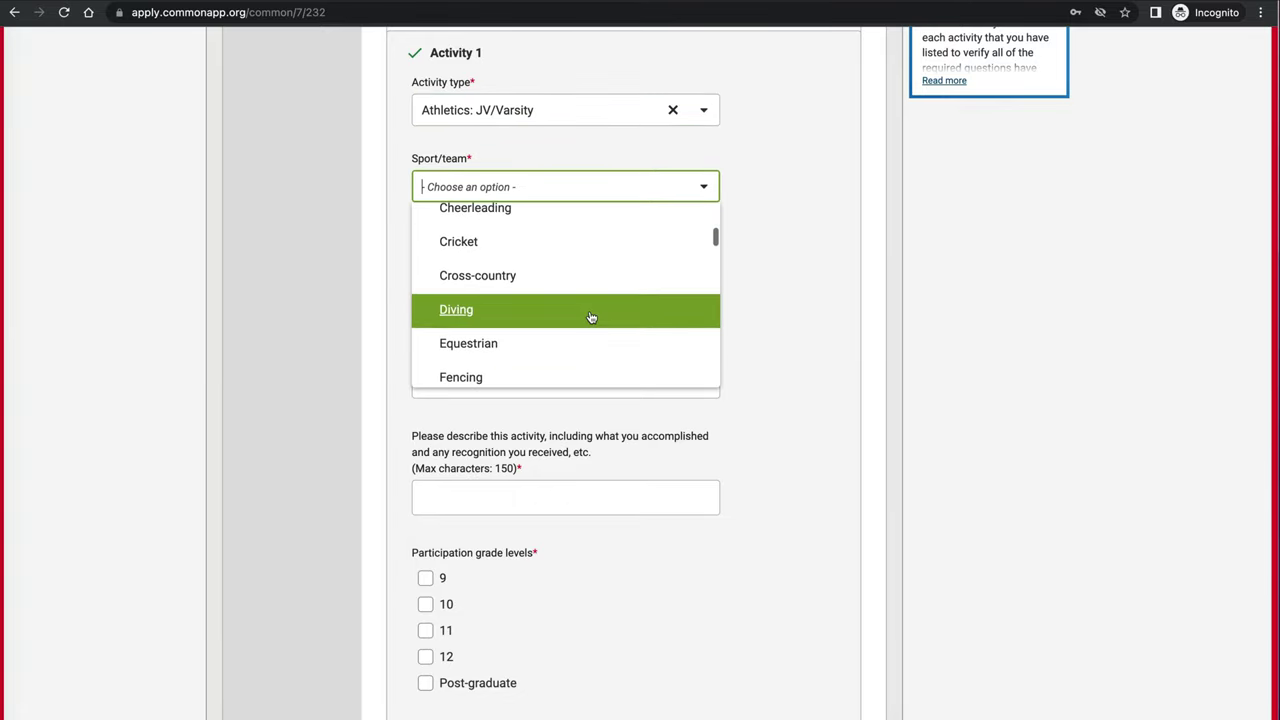
left_click(535, 276)
Enter "Varsity Runner & Captain" as Activity 1's position/leadership description and "Niles North HS" as the organization name.
left_click(532, 289)
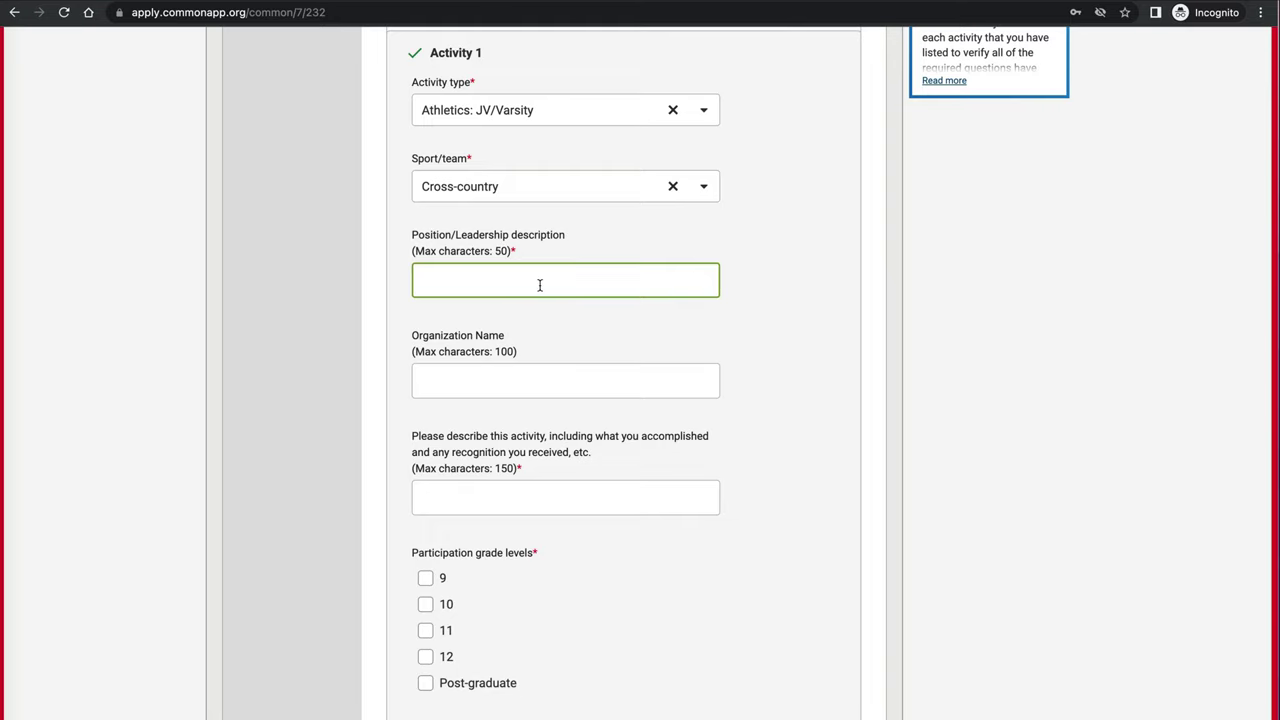
type("Varsity Runner & Captain")
key("Tab")
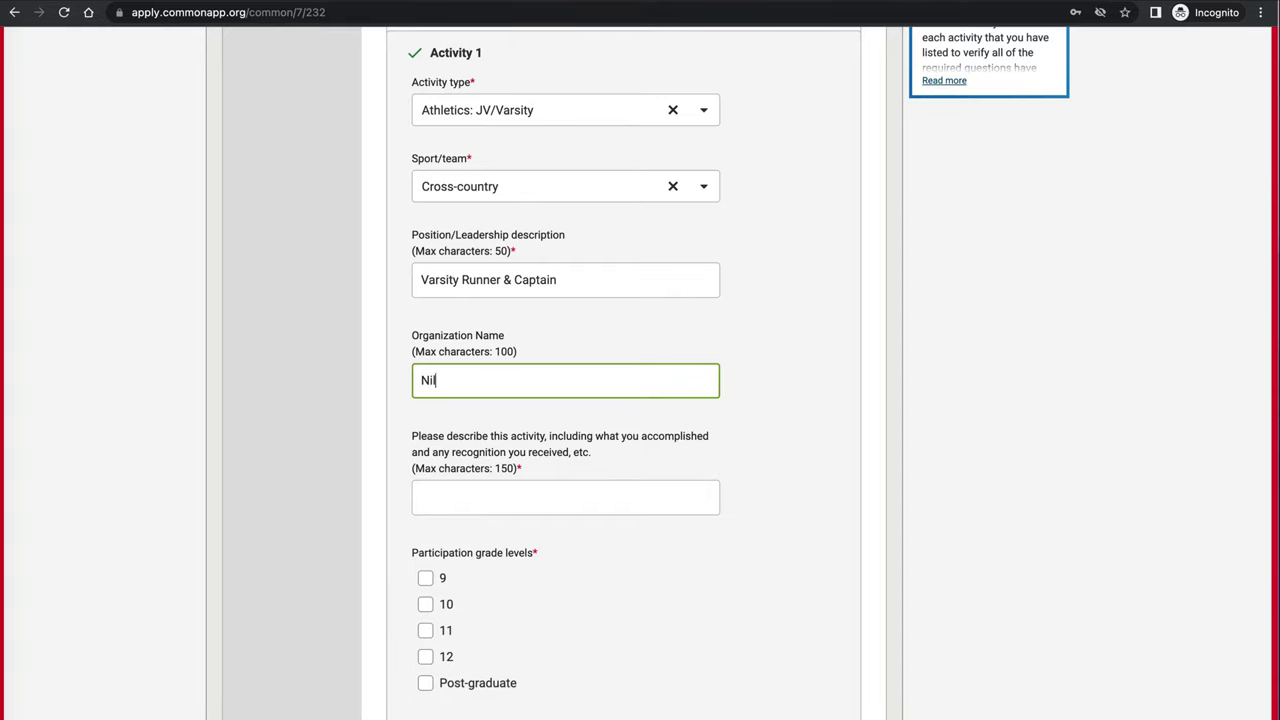
type("Niles North HS")
Leave the activity description blank and mark participation in grades 9, 10 and 11 during the school year.
left_click(533, 493)
scroll(535, 495, "down", 2)
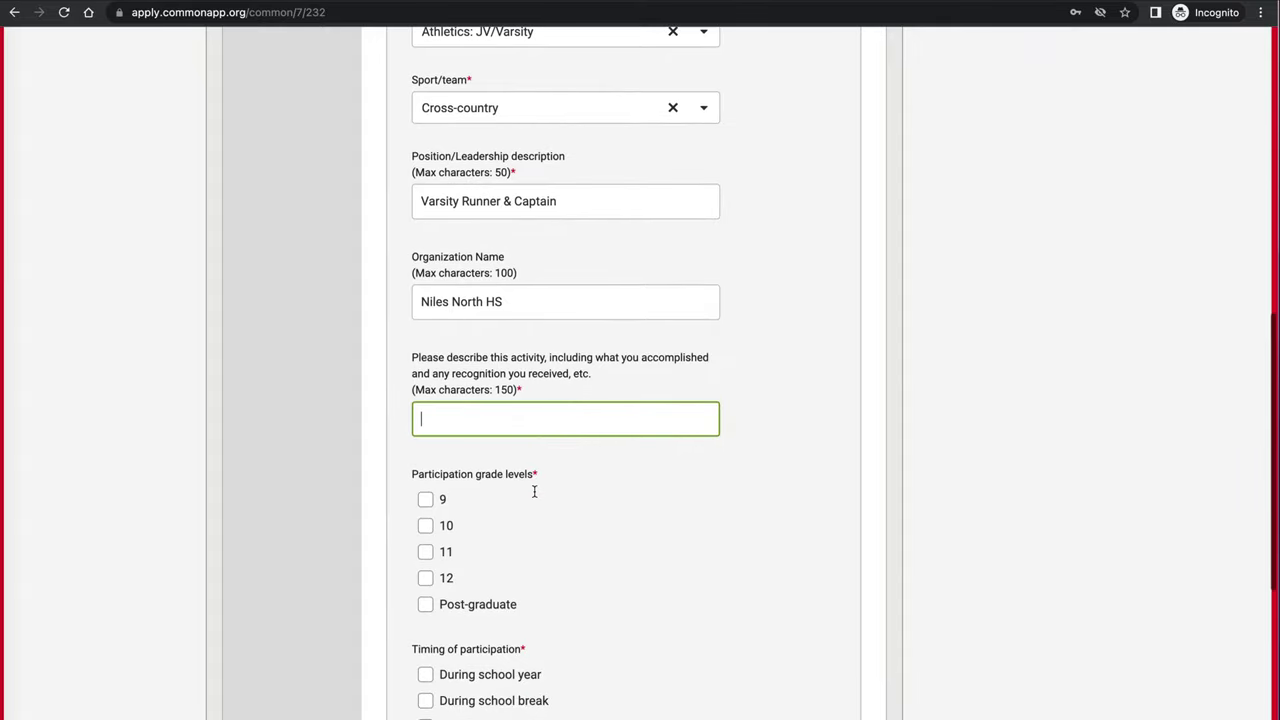
scroll(536, 497, "down", 1)
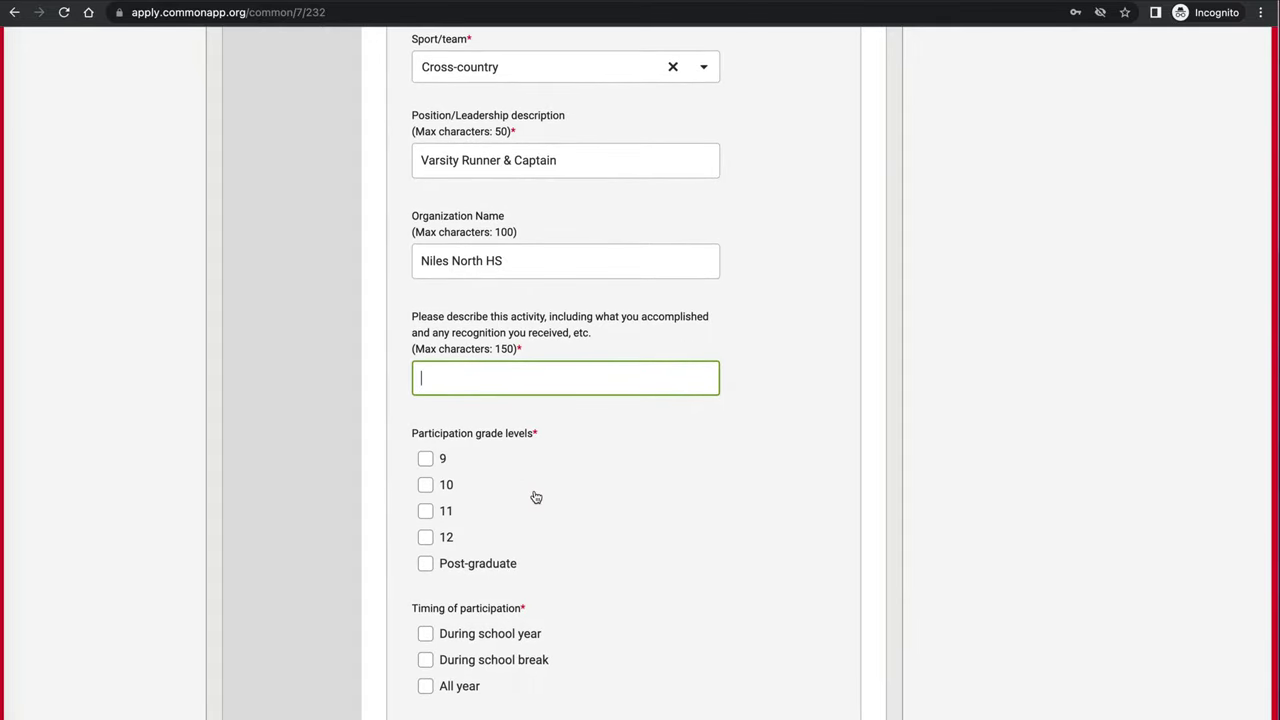
scroll(536, 497, "down", 1)
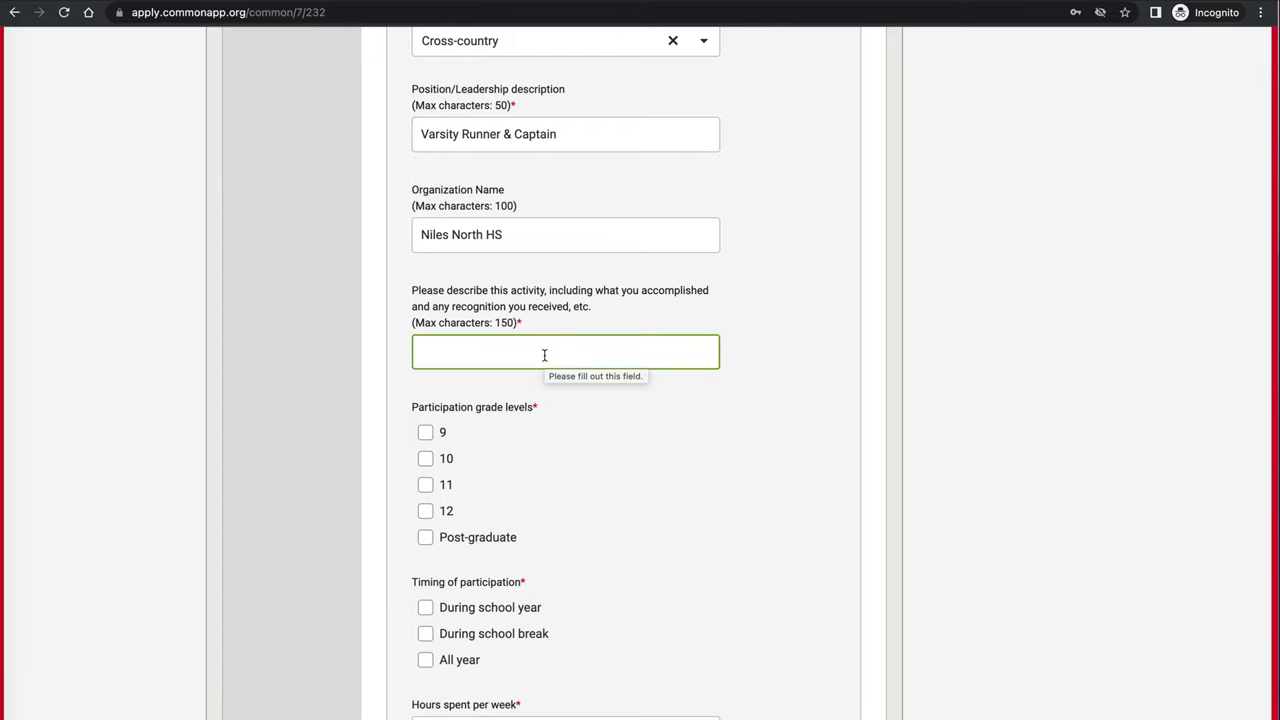
scroll(545, 352, "down", 1)
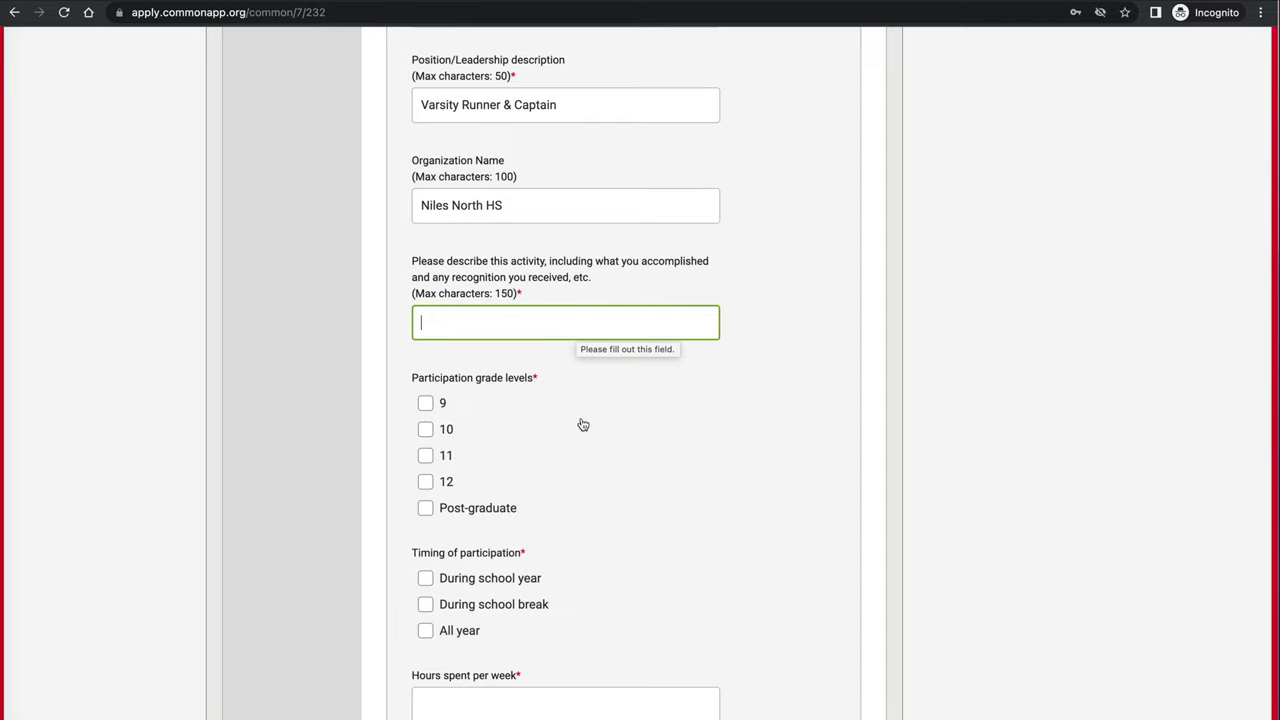
scroll(485, 438, "down", 2)
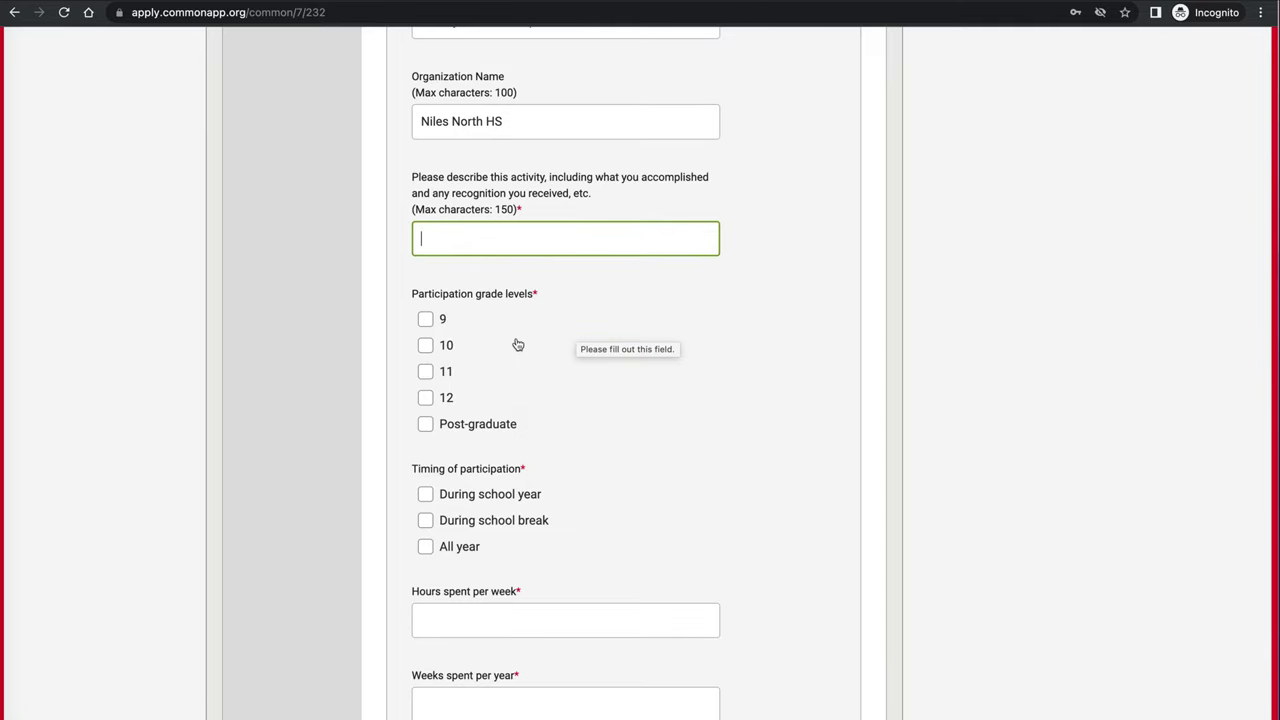
left_click(426, 321)
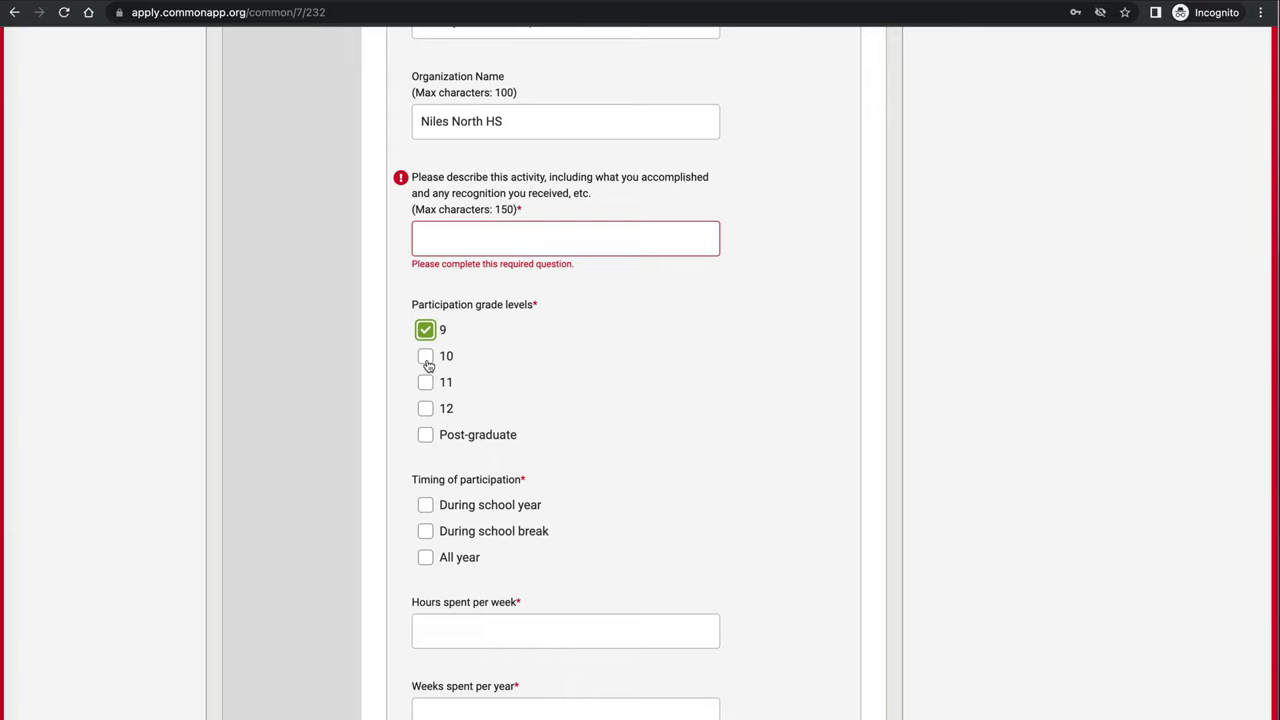
left_click(426, 358)
left_click(426, 384)
scroll(613, 467, "down", 3)
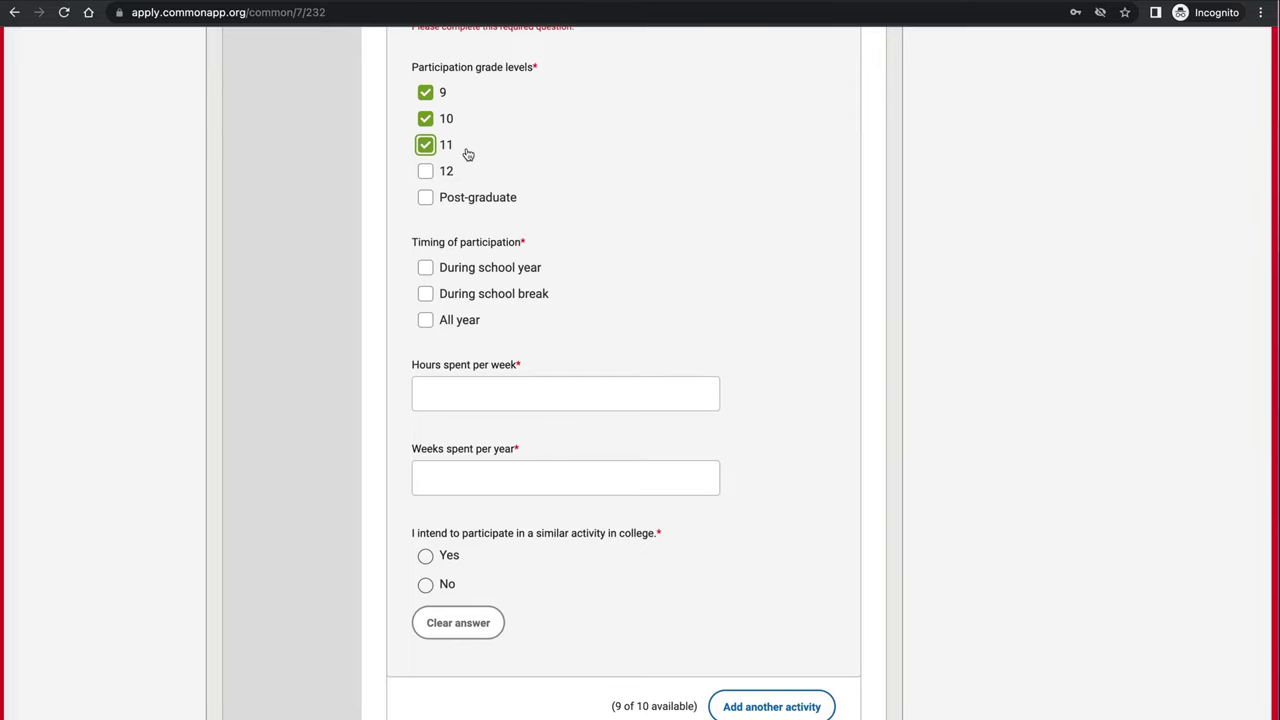
left_click(491, 269)
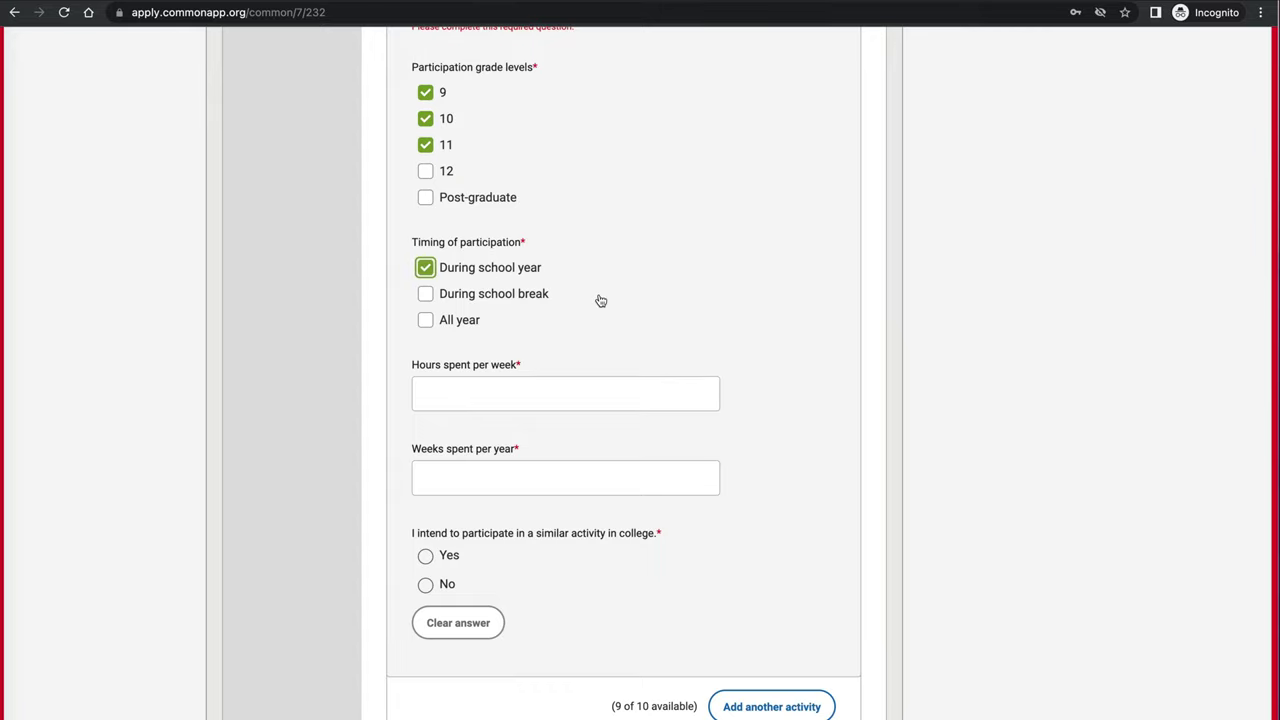
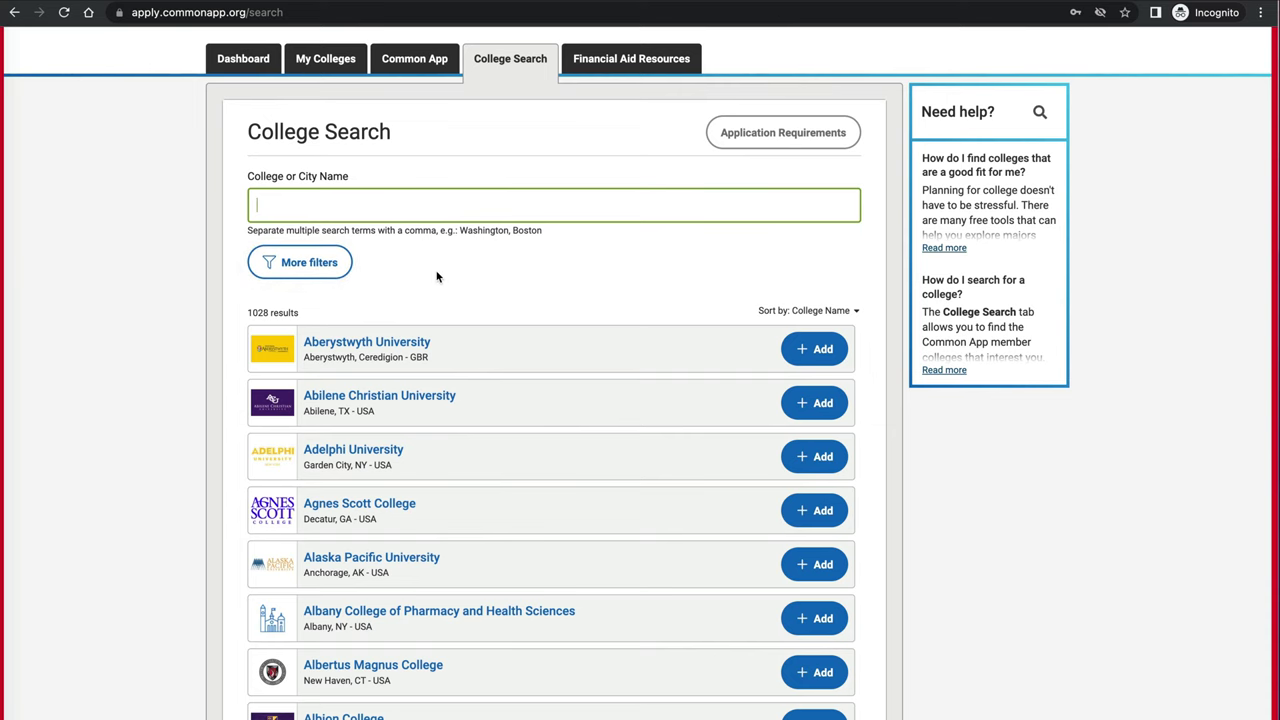
Filter the college search by country United States of America and US state California.
left_click(320, 264)
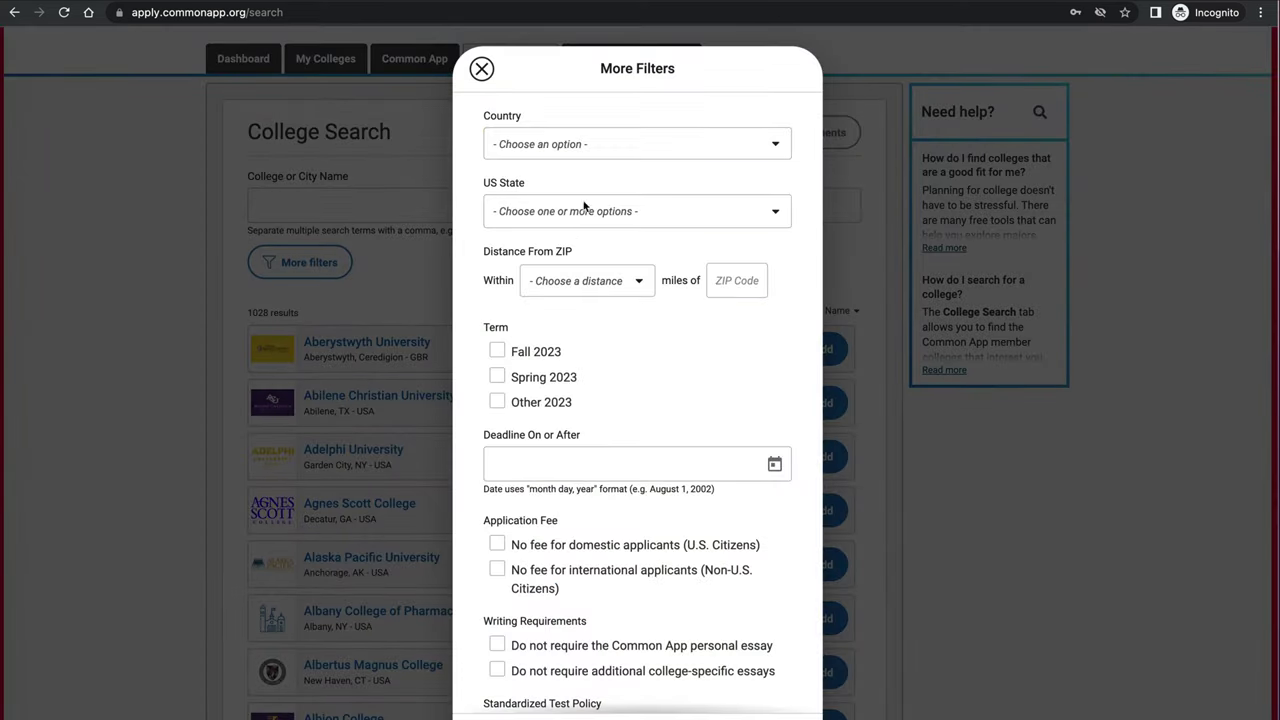
left_click(776, 145)
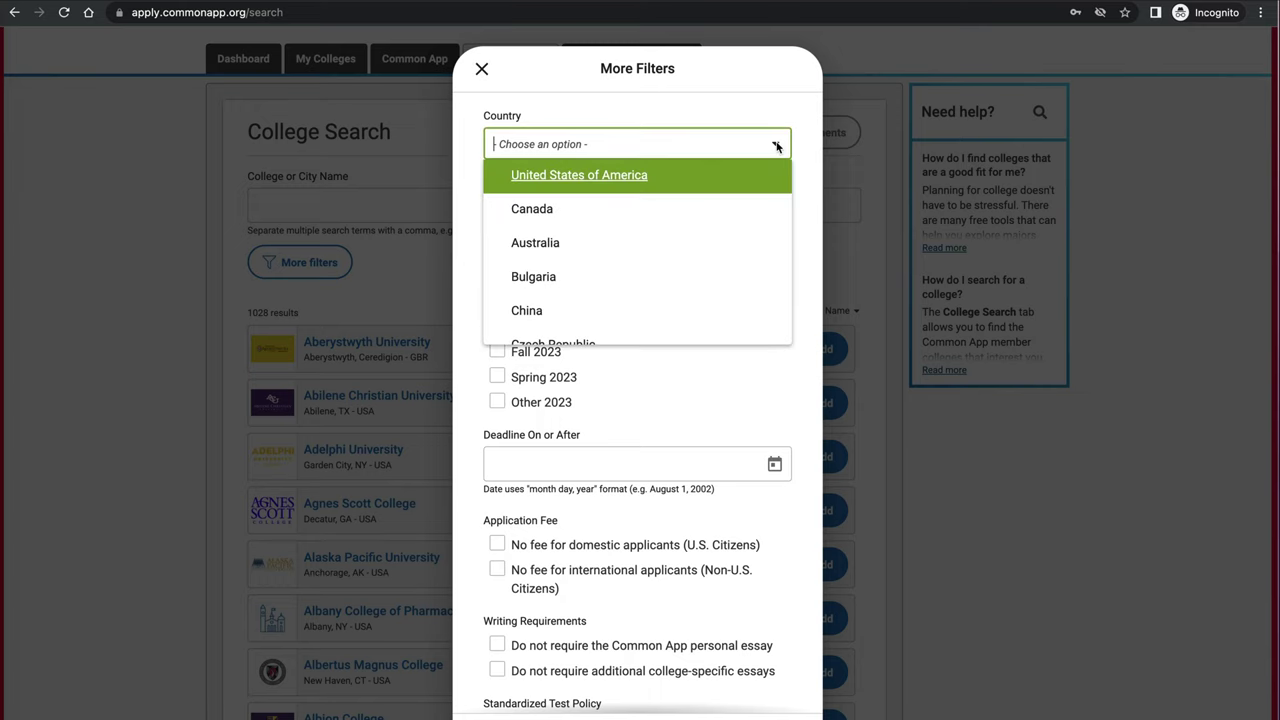
left_click(617, 176)
left_click(772, 214)
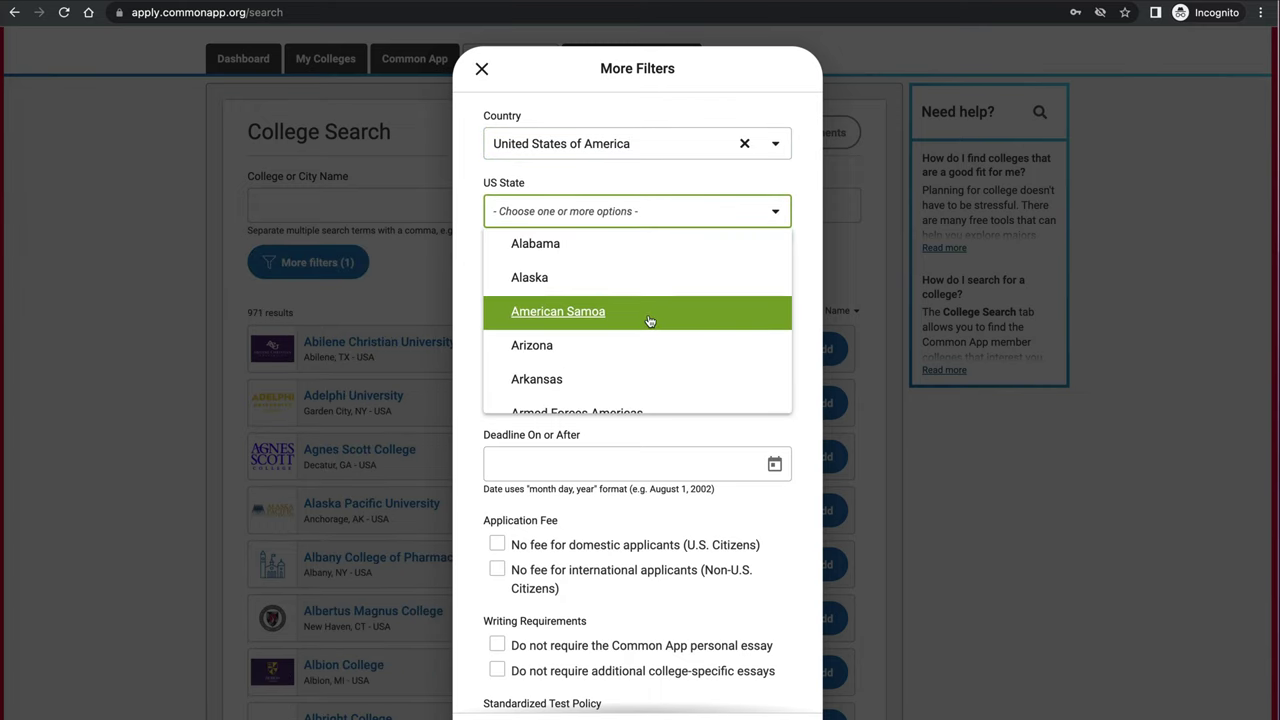
scroll(648, 320, "down", 3)
left_click(597, 355)
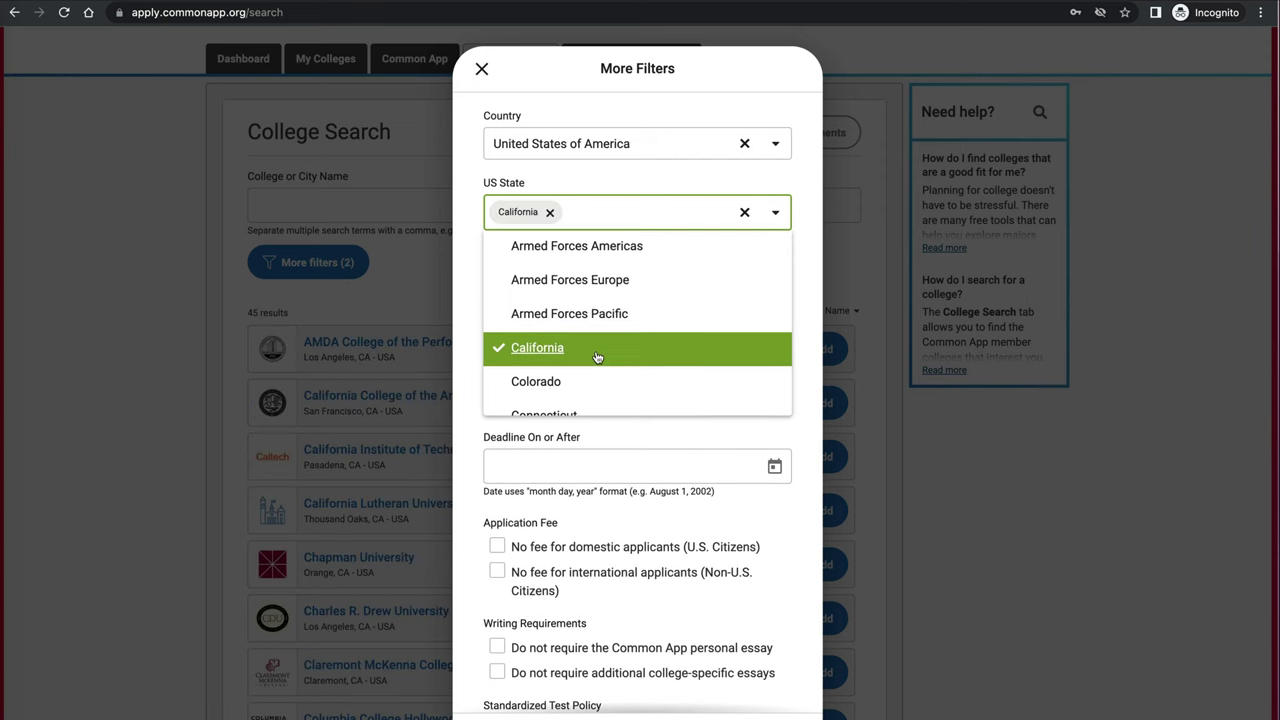
left_click(810, 212)
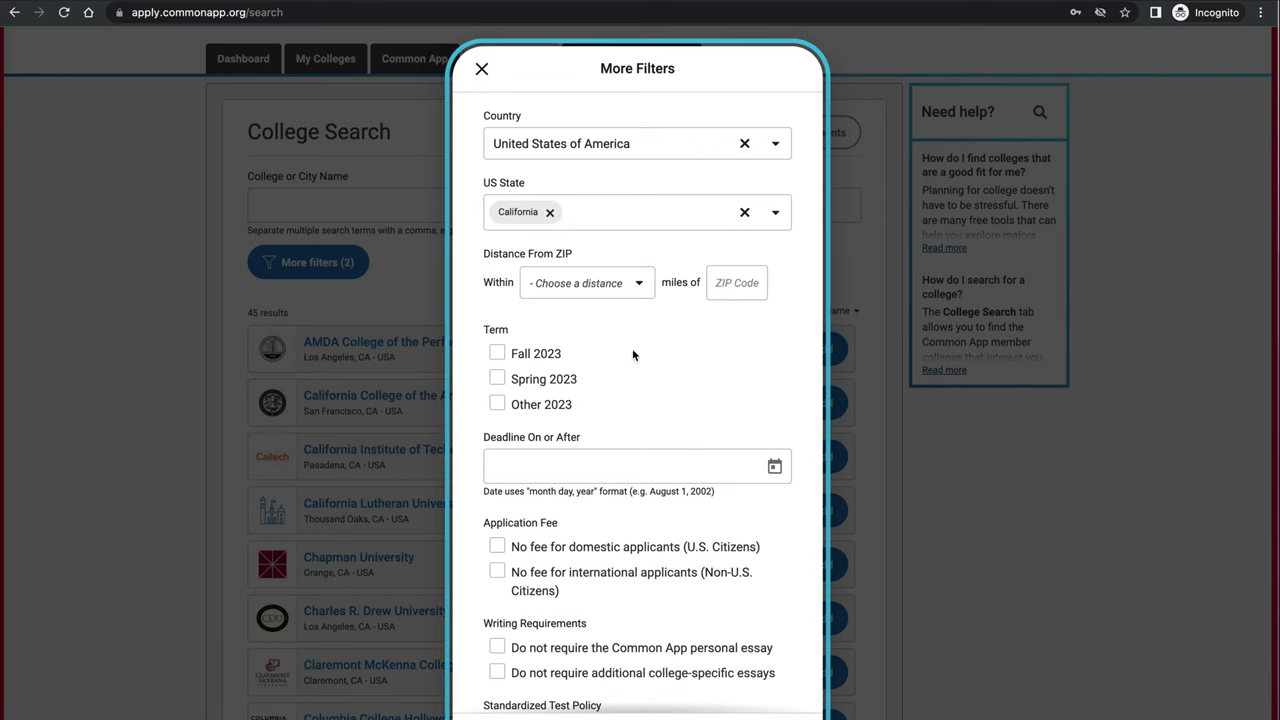
Restrict the college search to the Fall 2023 term with a deadline on or after March 1, 2023.
left_click(497, 355)
scroll(683, 369, "down", 2)
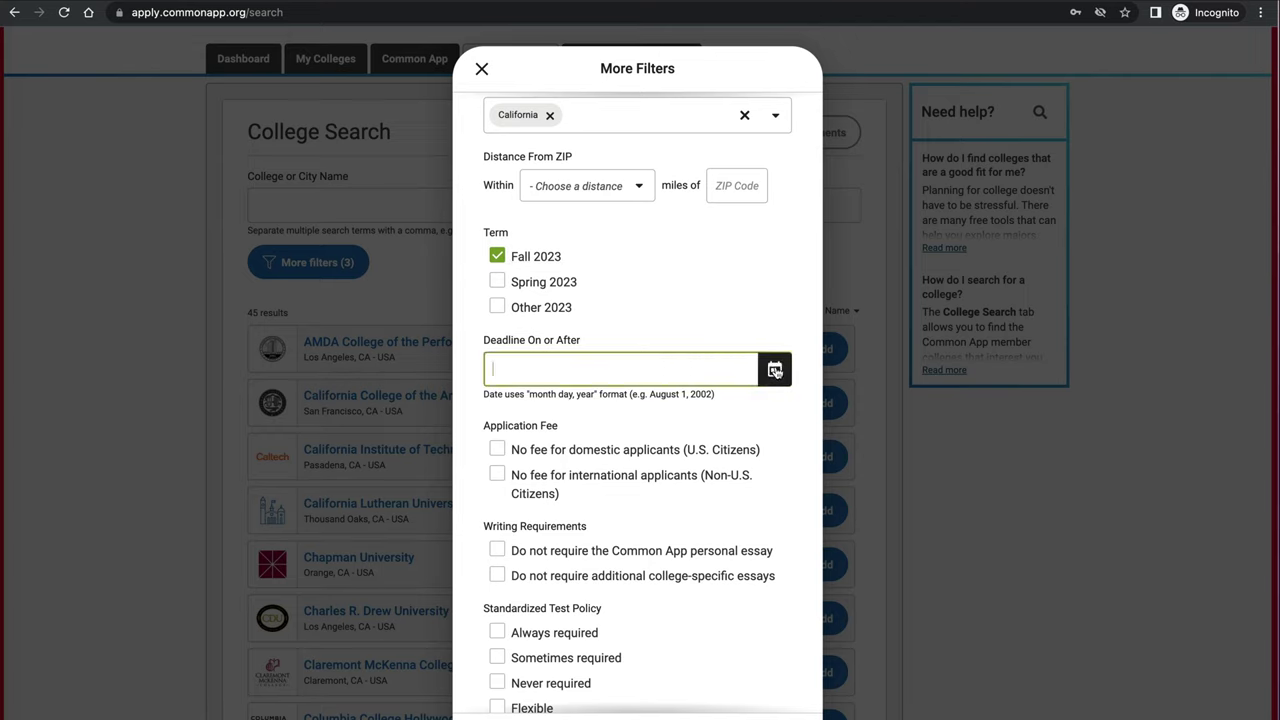
left_click(775, 370)
left_click(678, 497)
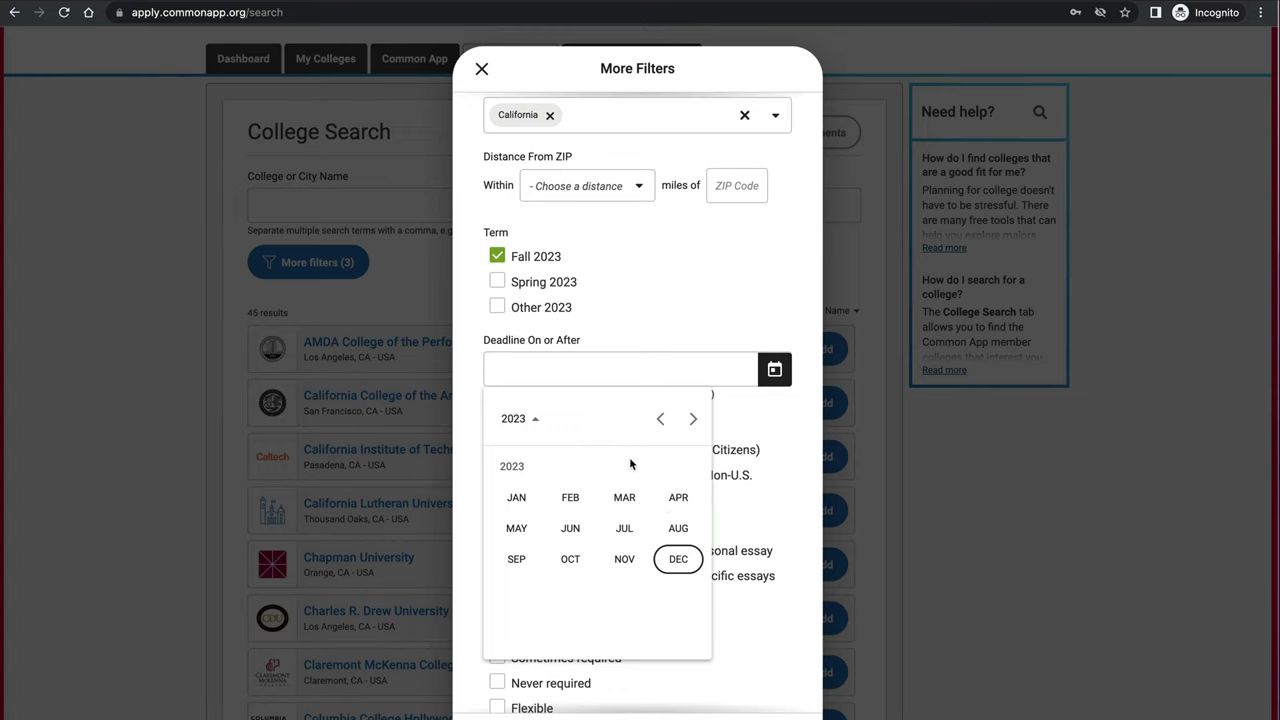
left_click(624, 497)
left_click(598, 487)
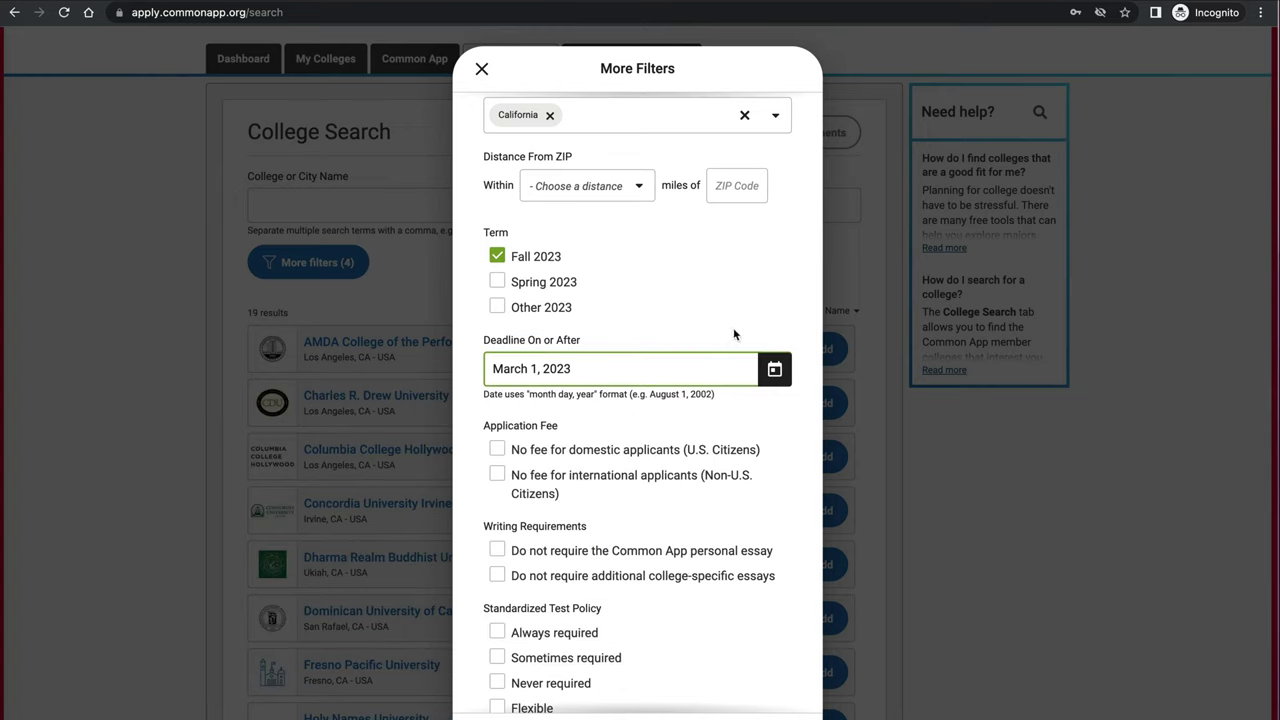
Try the Flexible and then the Sometimes required standardized test policy filters, clearing each one again.
scroll(757, 506, "down", 2)
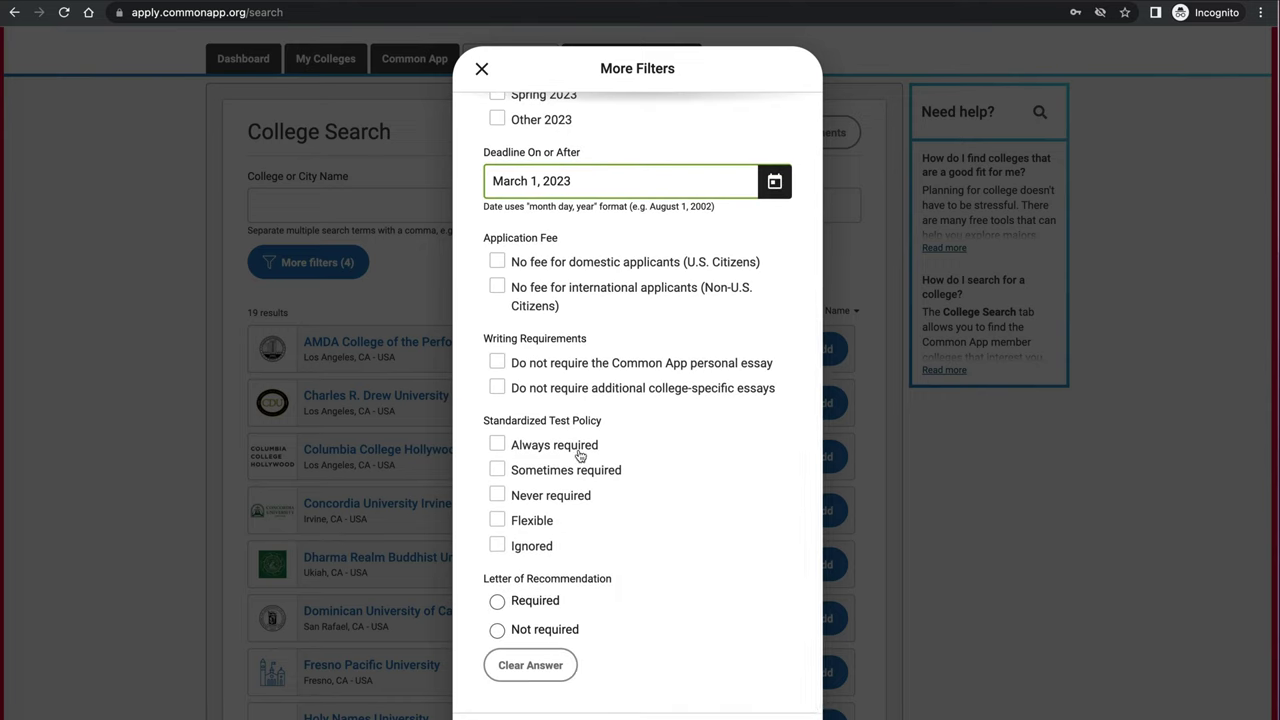
left_click(497, 520)
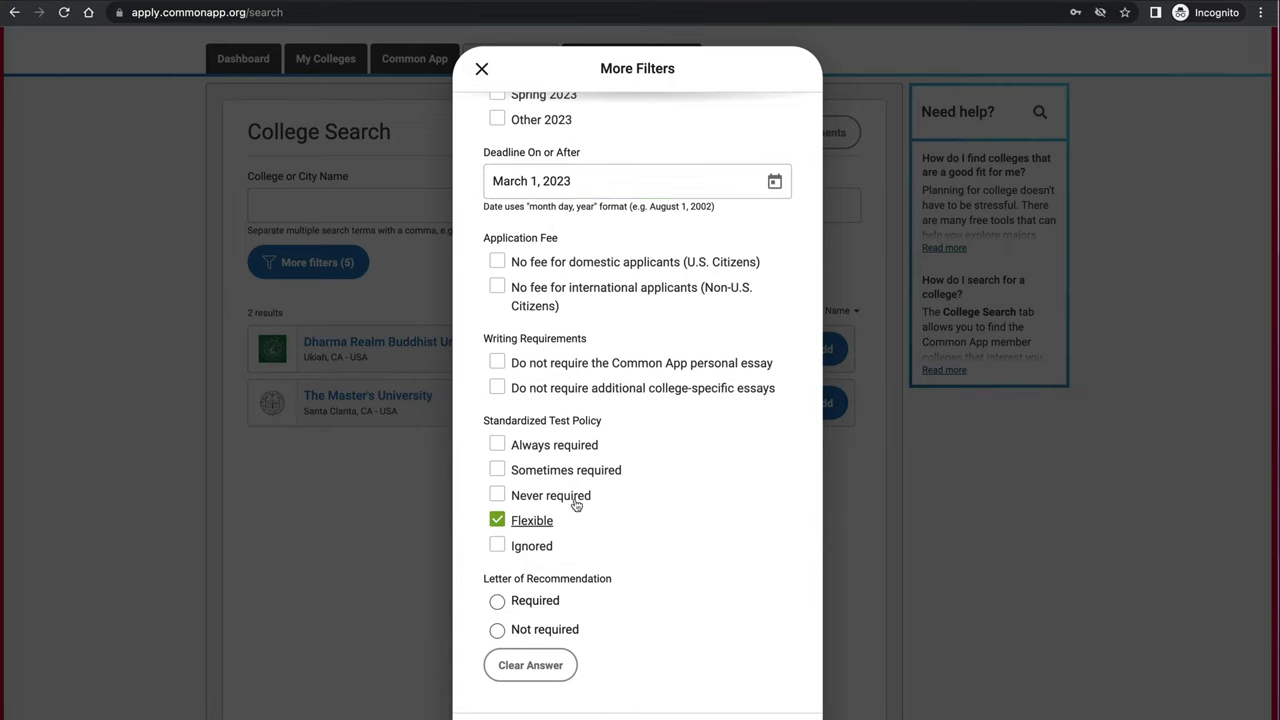
left_click(497, 520)
left_click(497, 469)
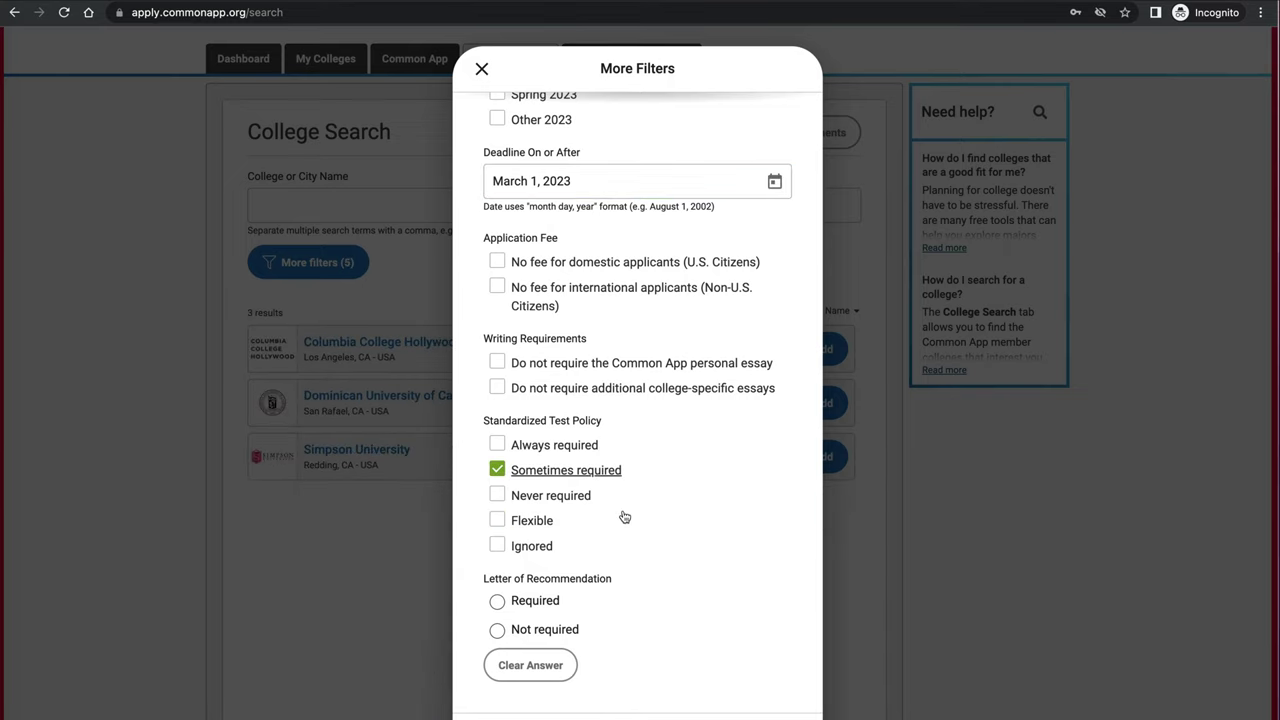
left_click(499, 471)
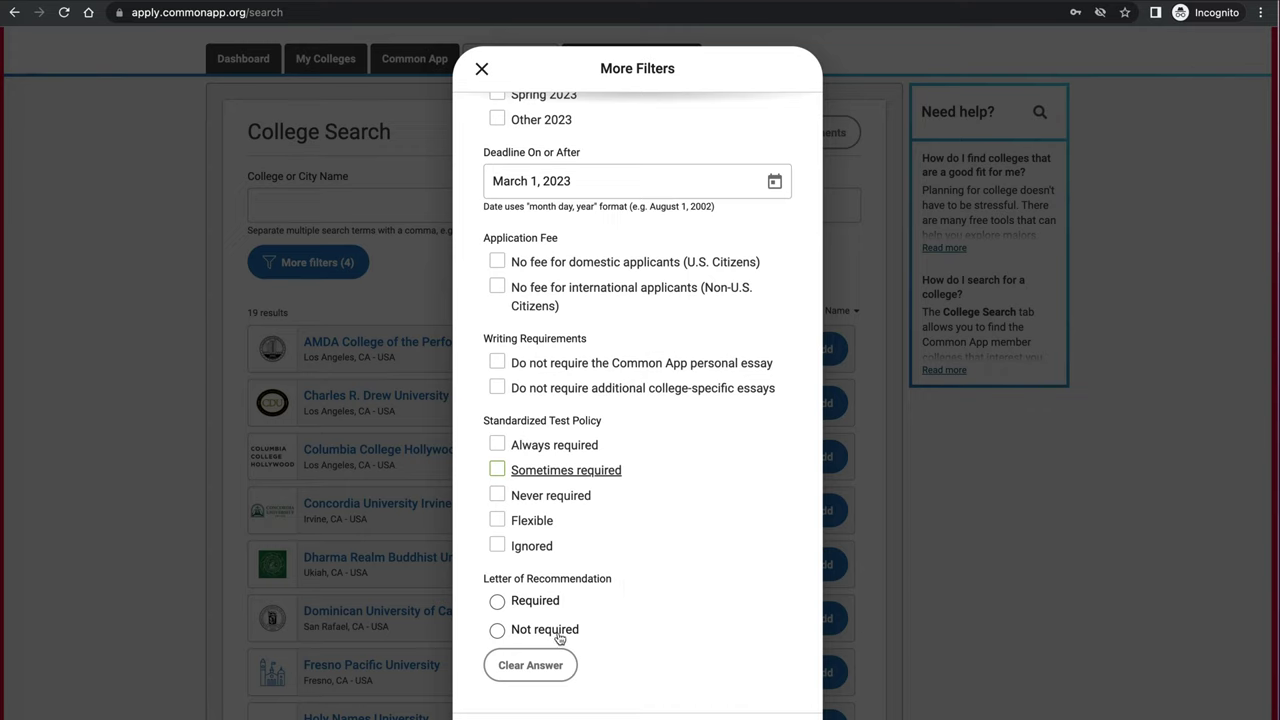
Filter for colleges where a letter of recommendation is not required.
left_click(505, 640)
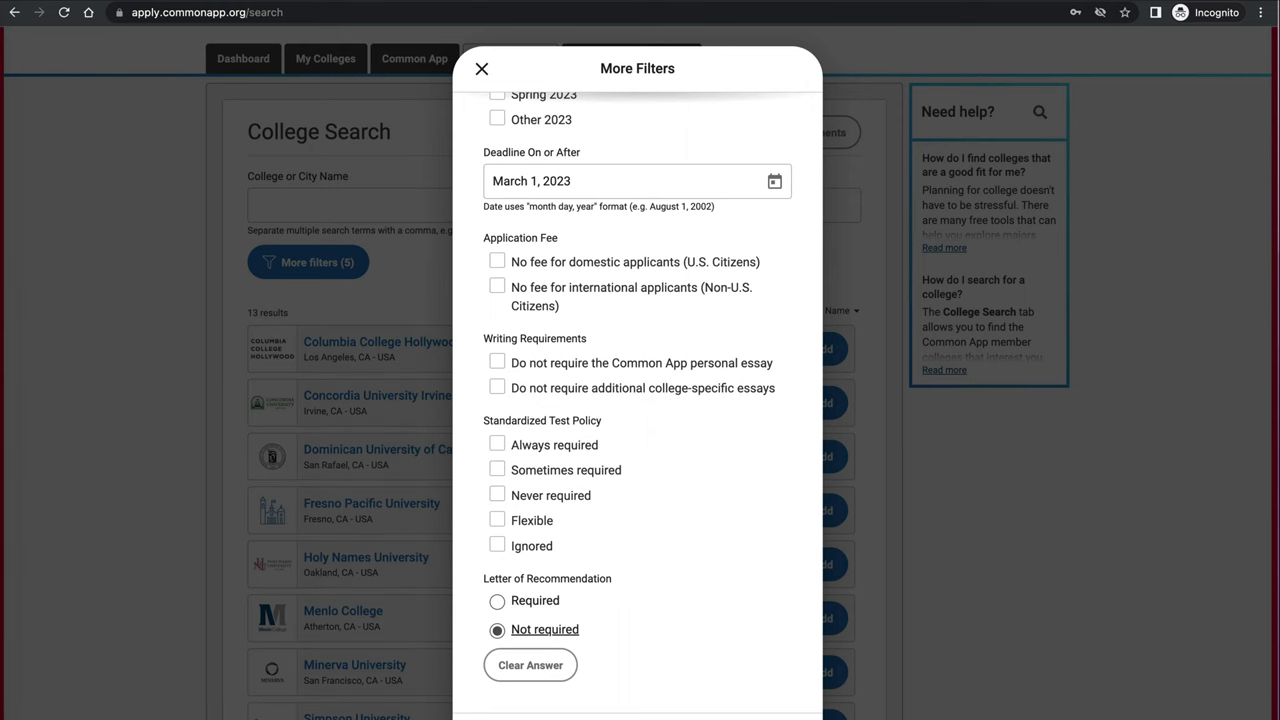
Close the filters and add Fresno Pacific University and Columbia College Hollywood to the college list.
key("Escape")
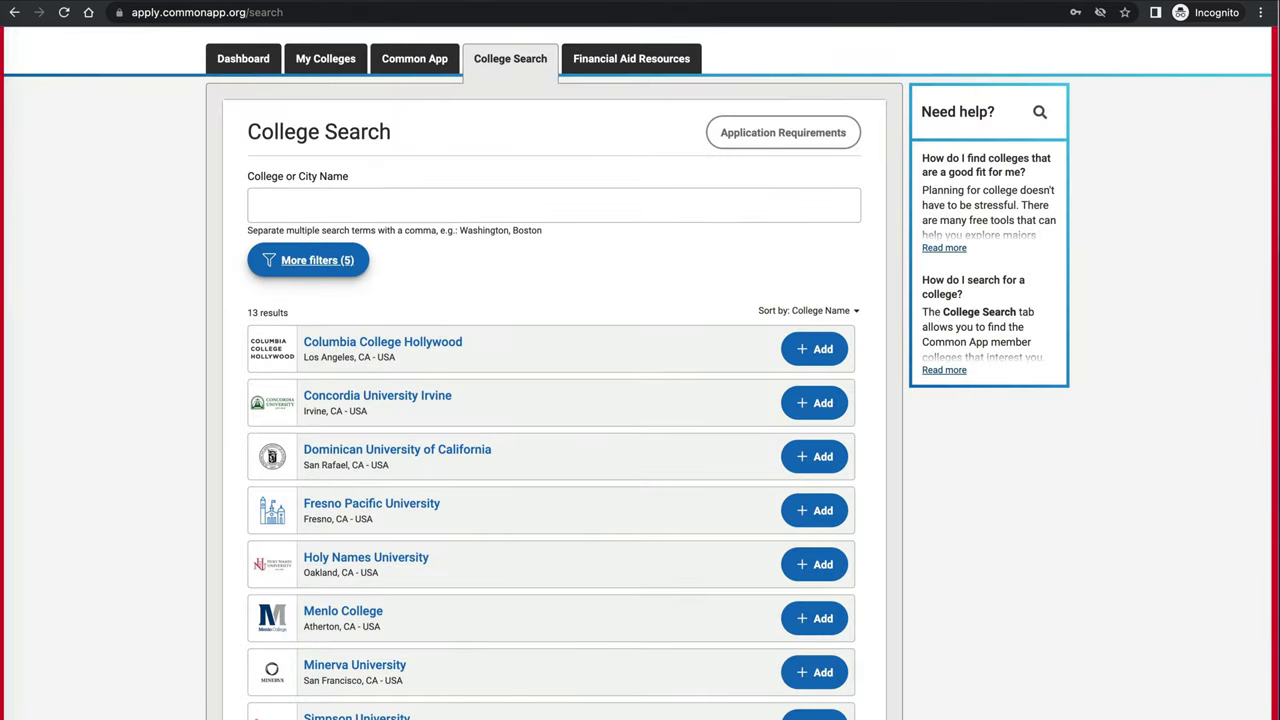
scroll(553, 520, "down", 1)
scroll(553, 520, "down", 5)
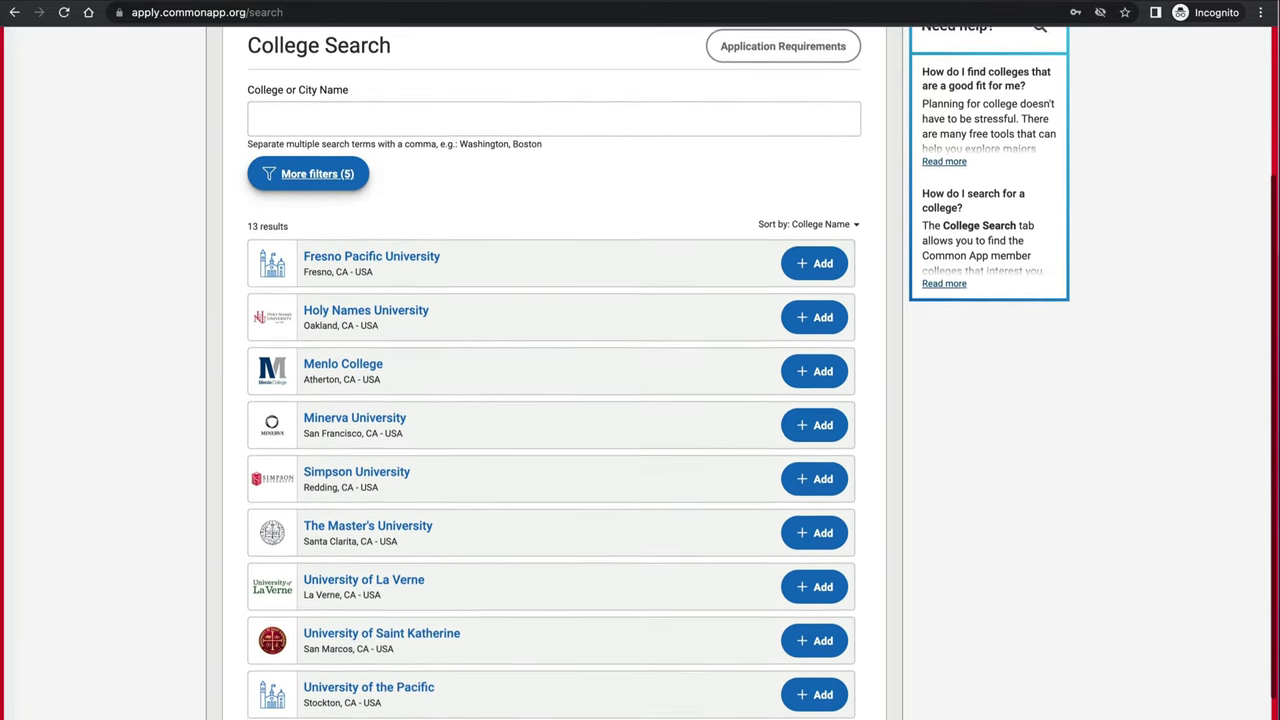
left_click(812, 265)
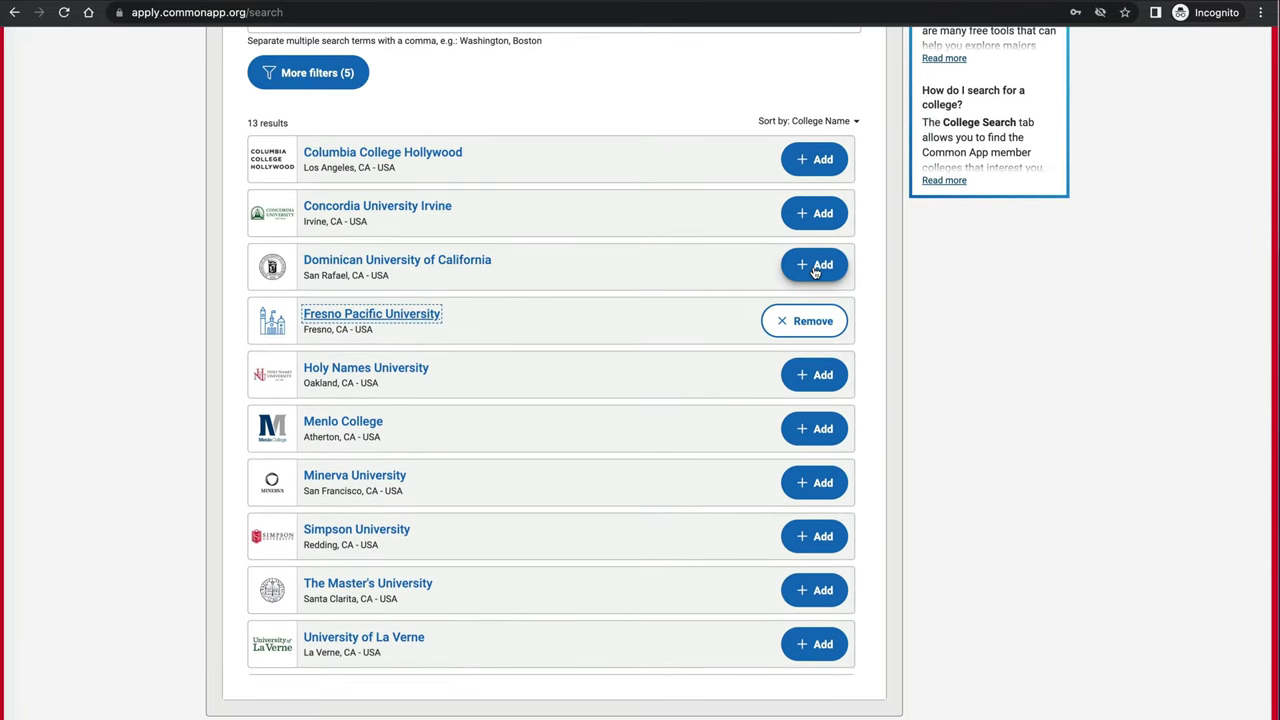
left_click(814, 159)
scroll(671, 150, "up", 3)
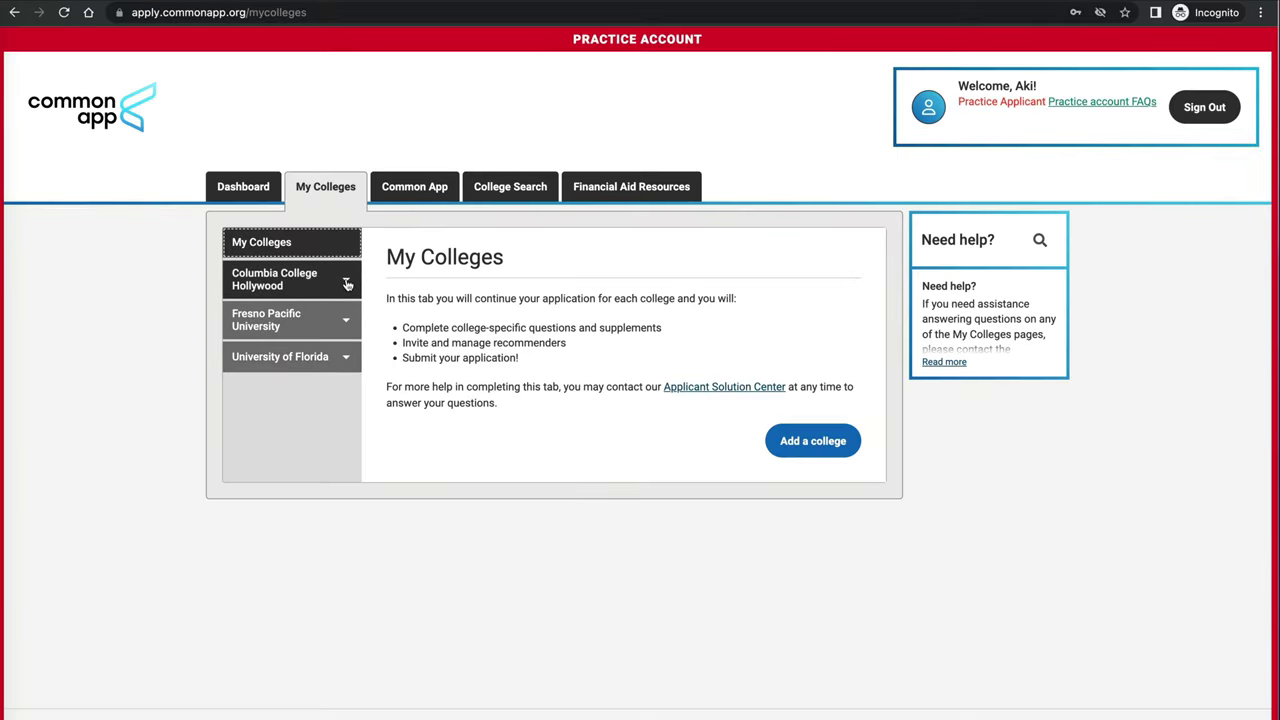
Review Columbia College Hollywood's contact info, deadlines and application information in My Colleges, including a brief visit to its college website.
left_click(347, 286)
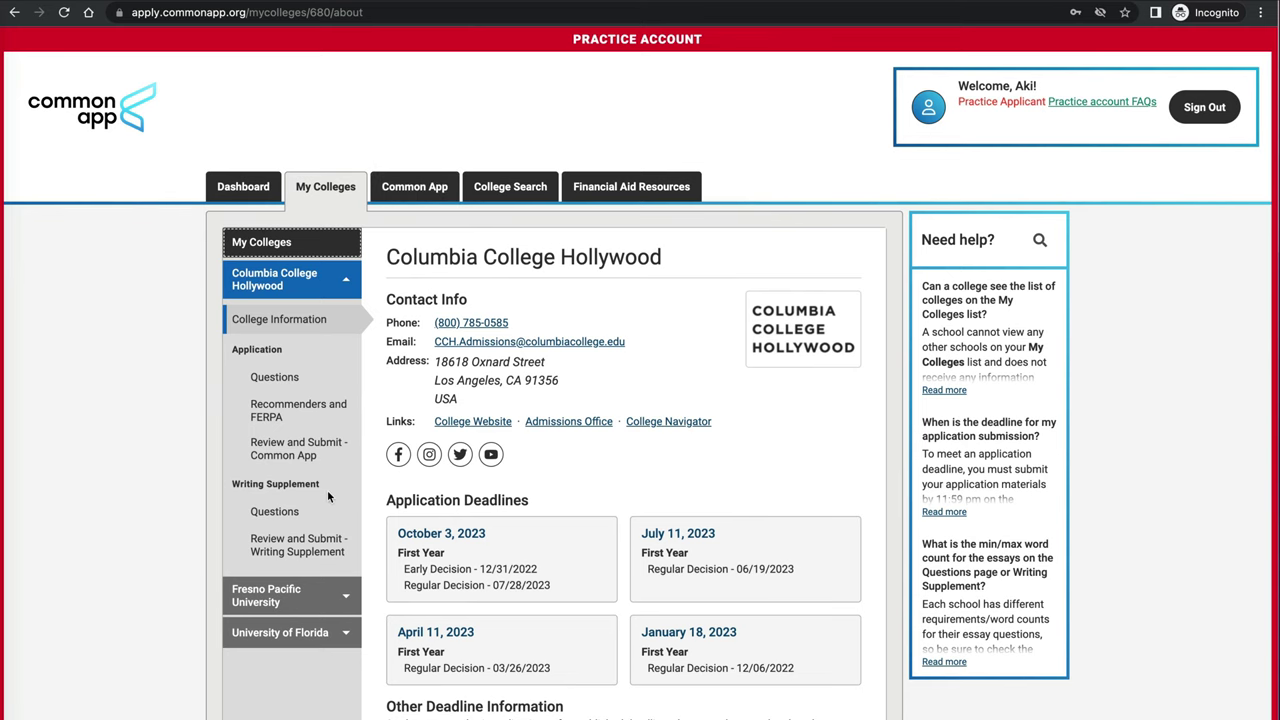
scroll(327, 497, "down", 1)
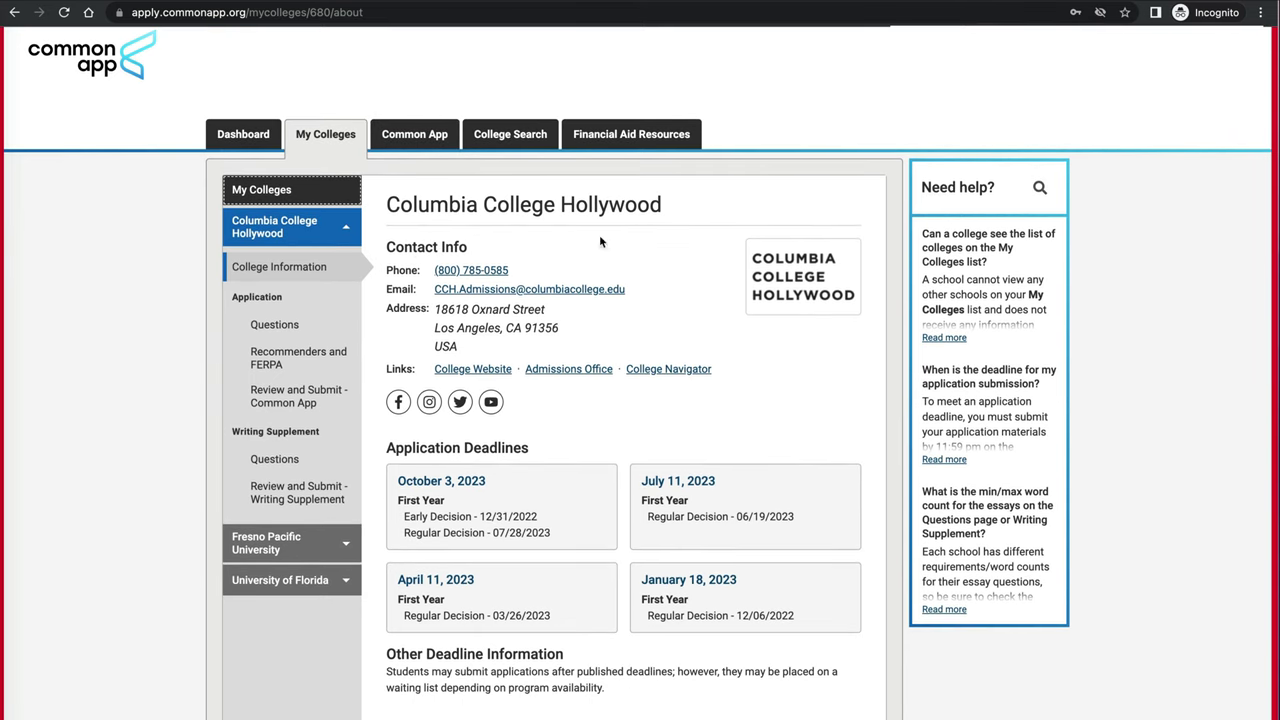
scroll(511, 584, "down", 2)
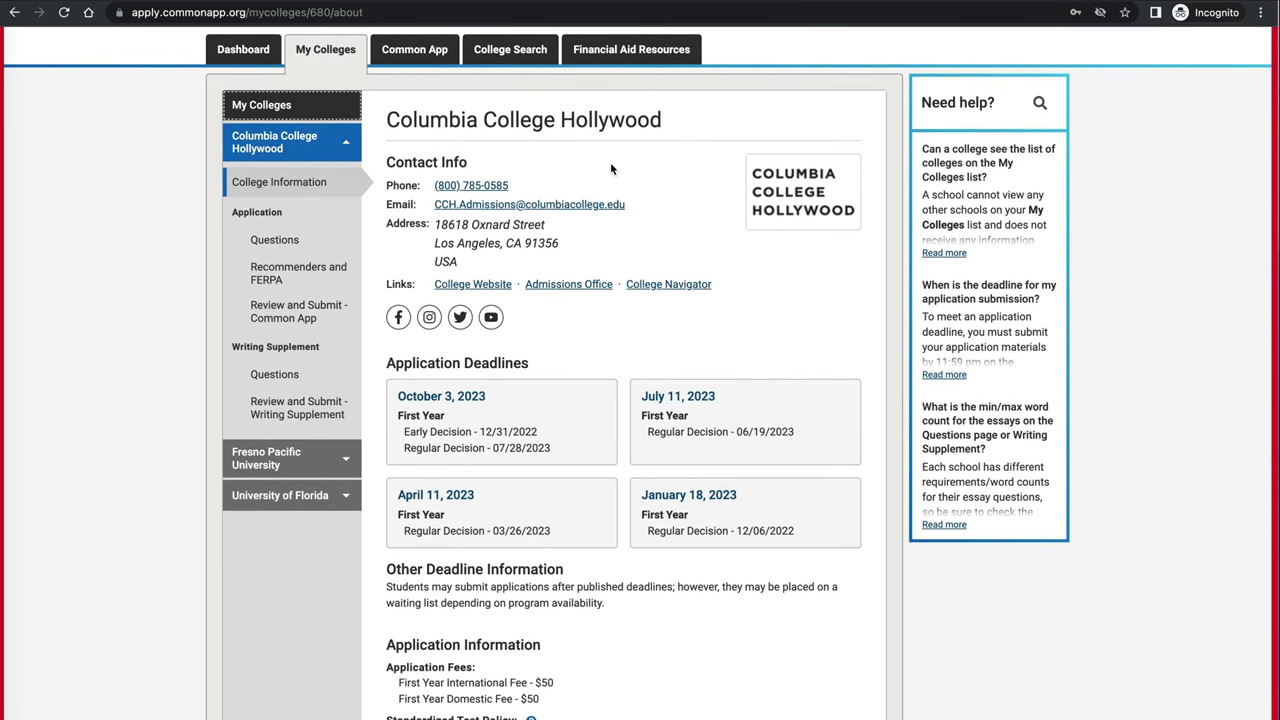
left_click(486, 287)
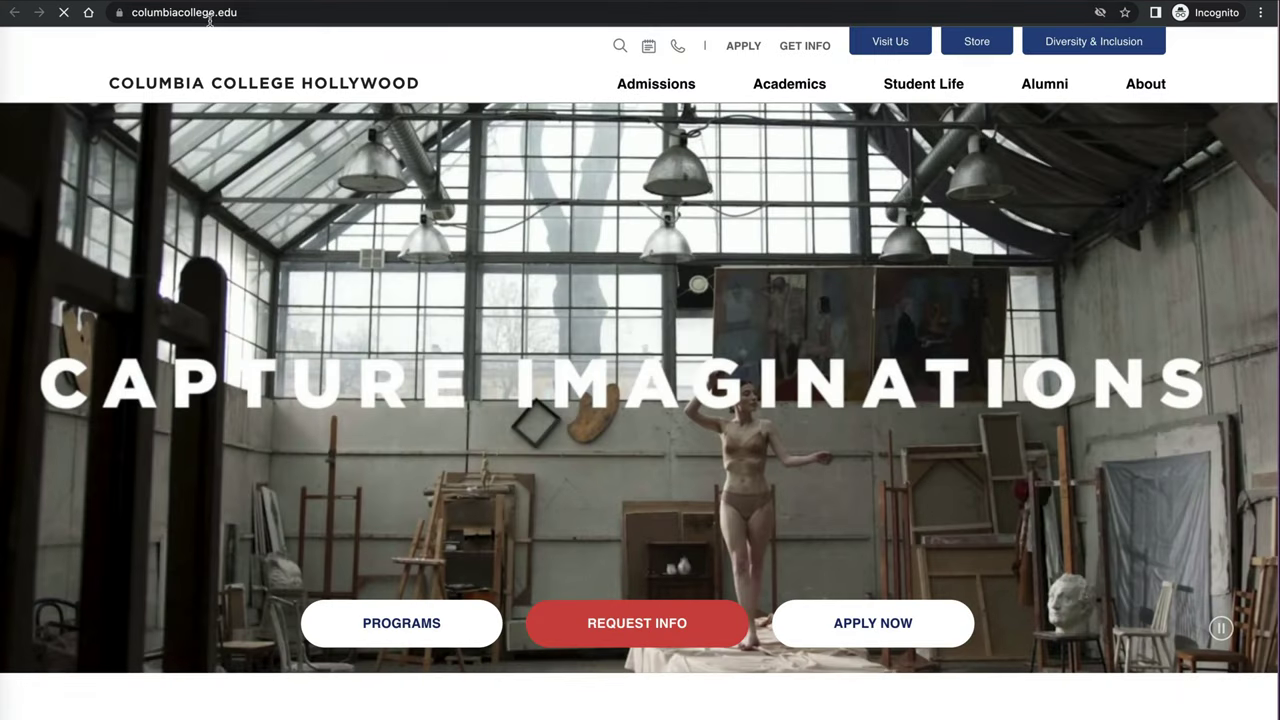
key("ctrl+w")
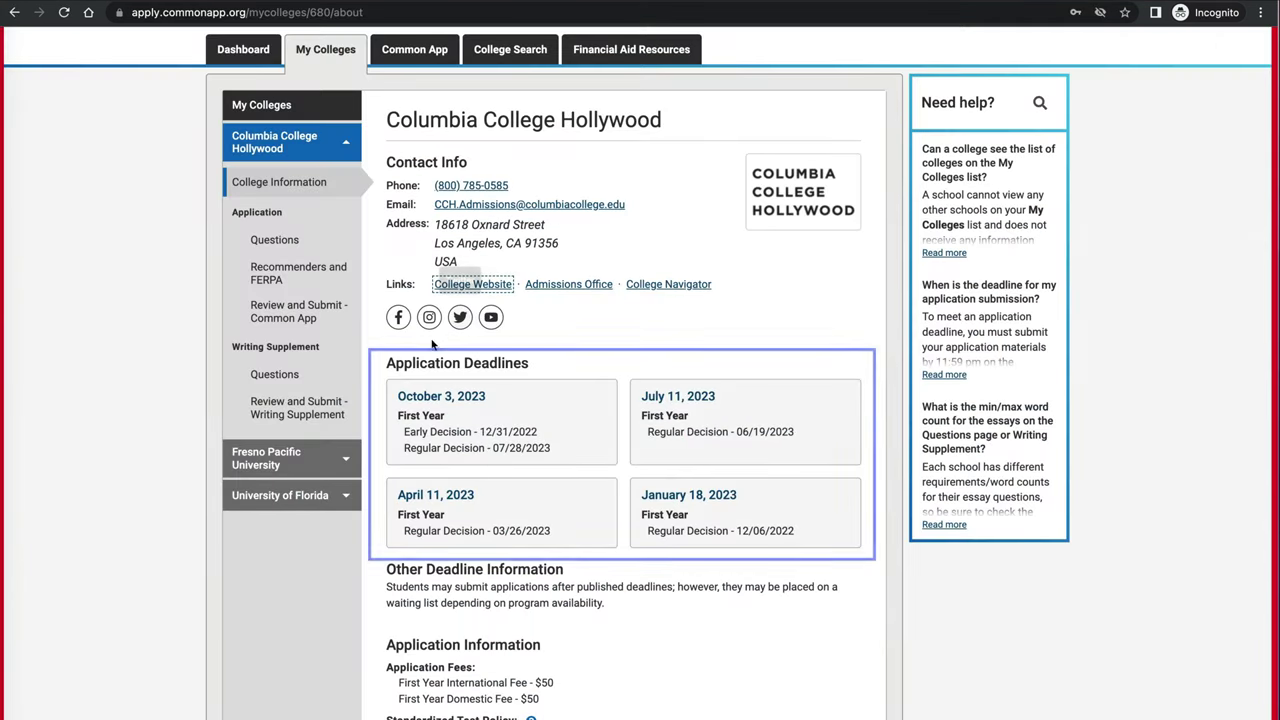
scroll(760, 370, "down", 2)
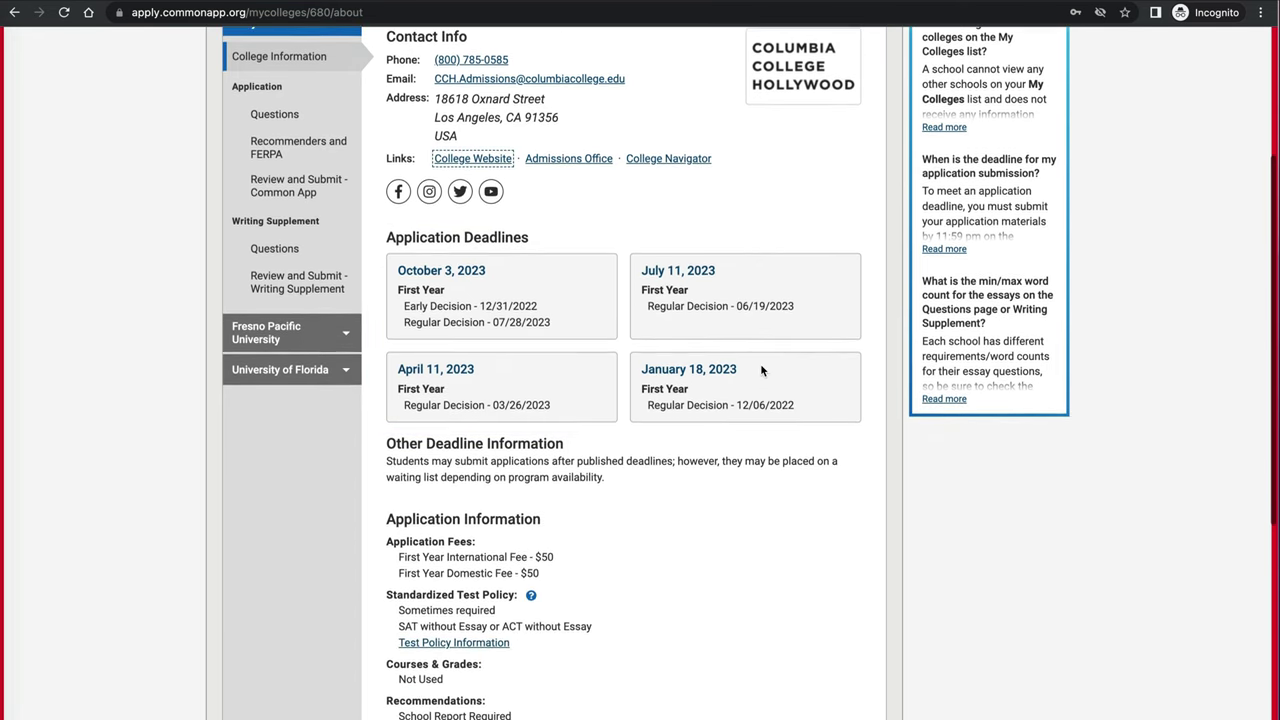
scroll(558, 323, "down", 2)
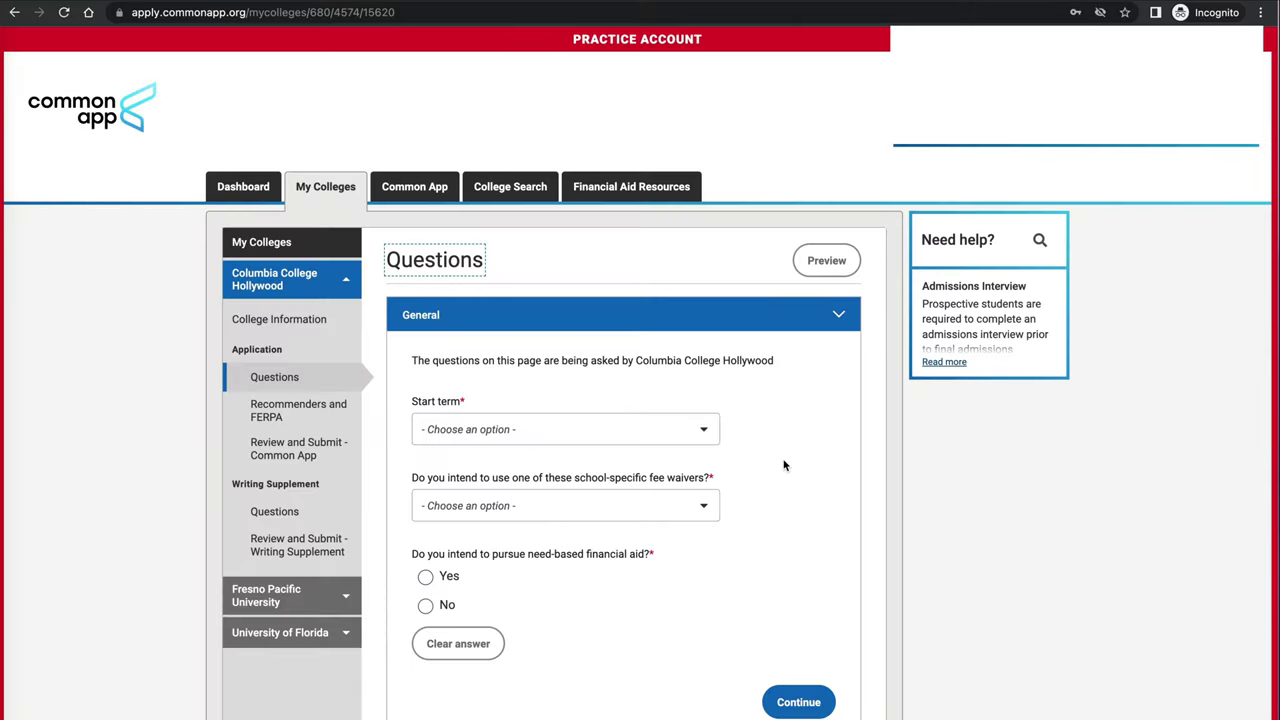
In Columbia College Hollywood's application questions, set the start term to October 3, 2023 and answer No to the disciplinary violation question.
scroll(786, 463, "down", 2)
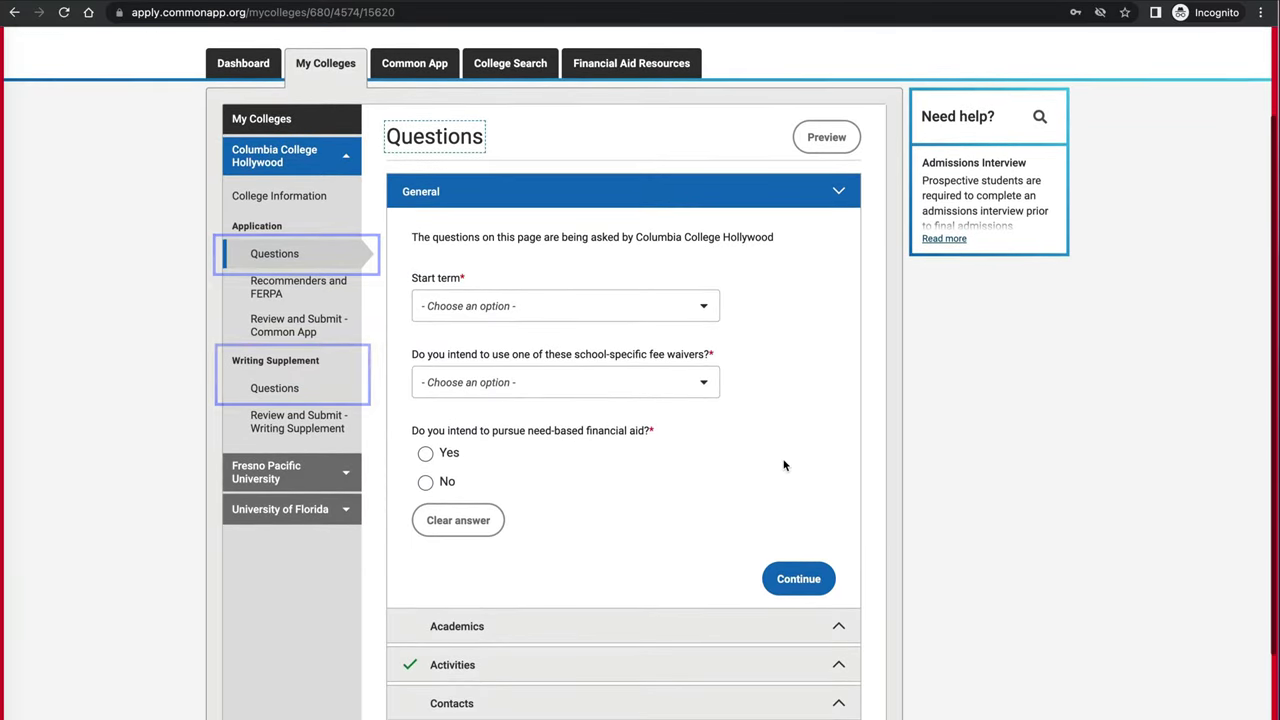
scroll(826, 309, "down", 2)
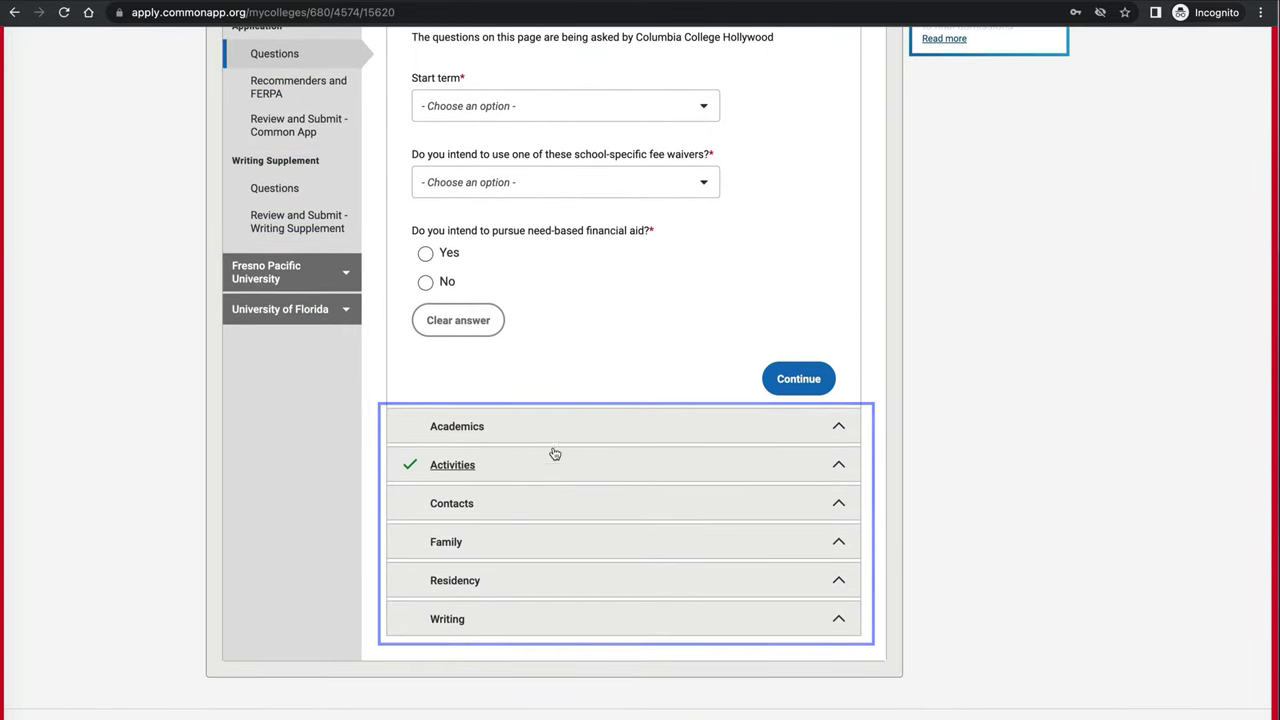
scroll(578, 550, "up", 3)
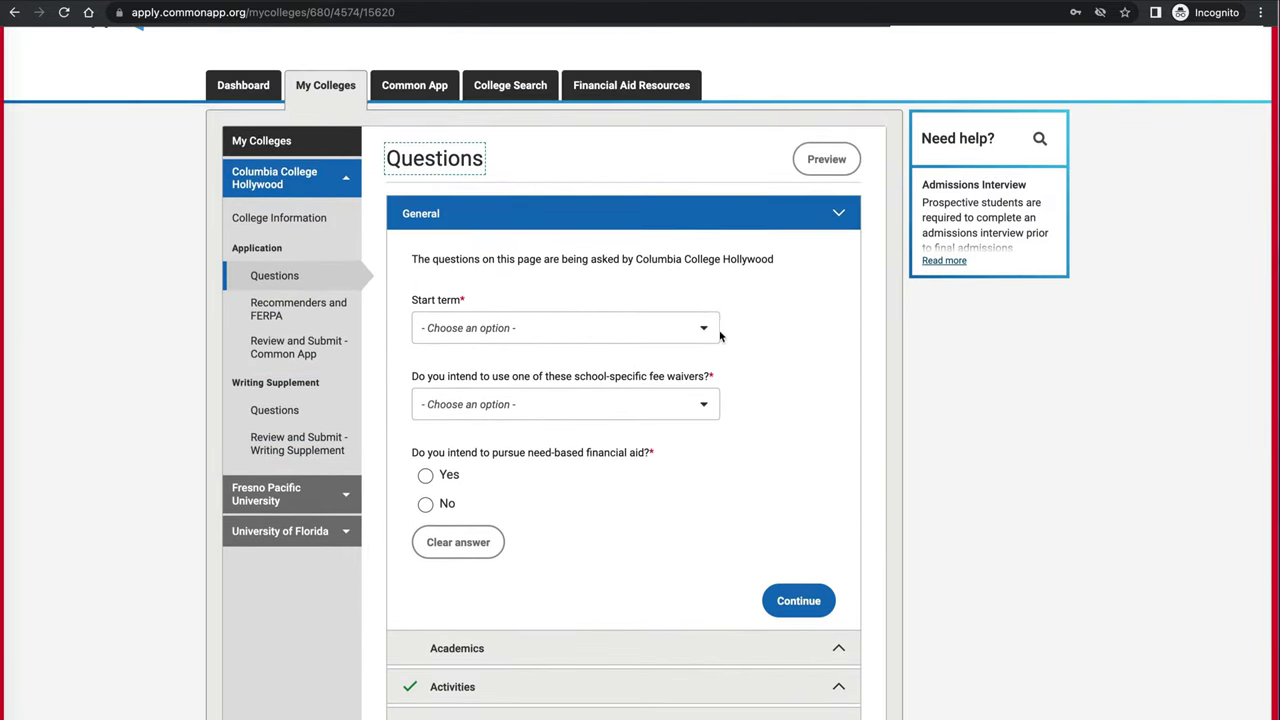
left_click(703, 333)
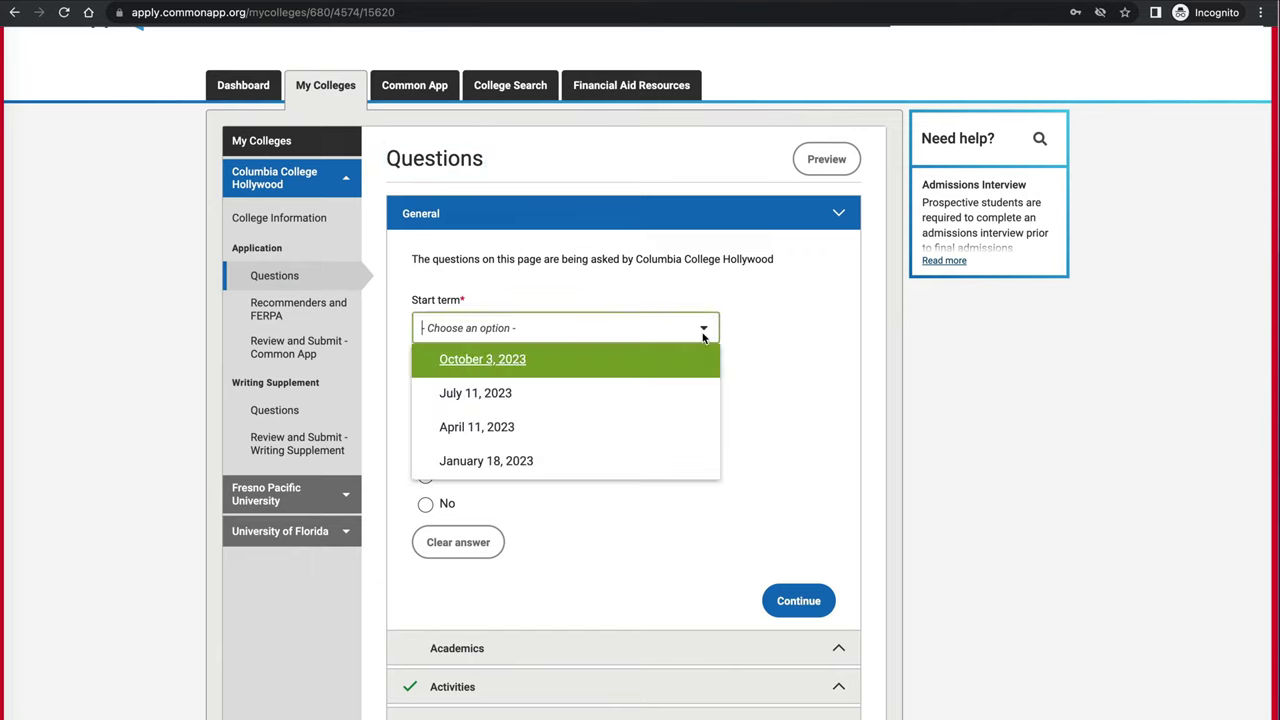
left_click(503, 368)
left_click(706, 408)
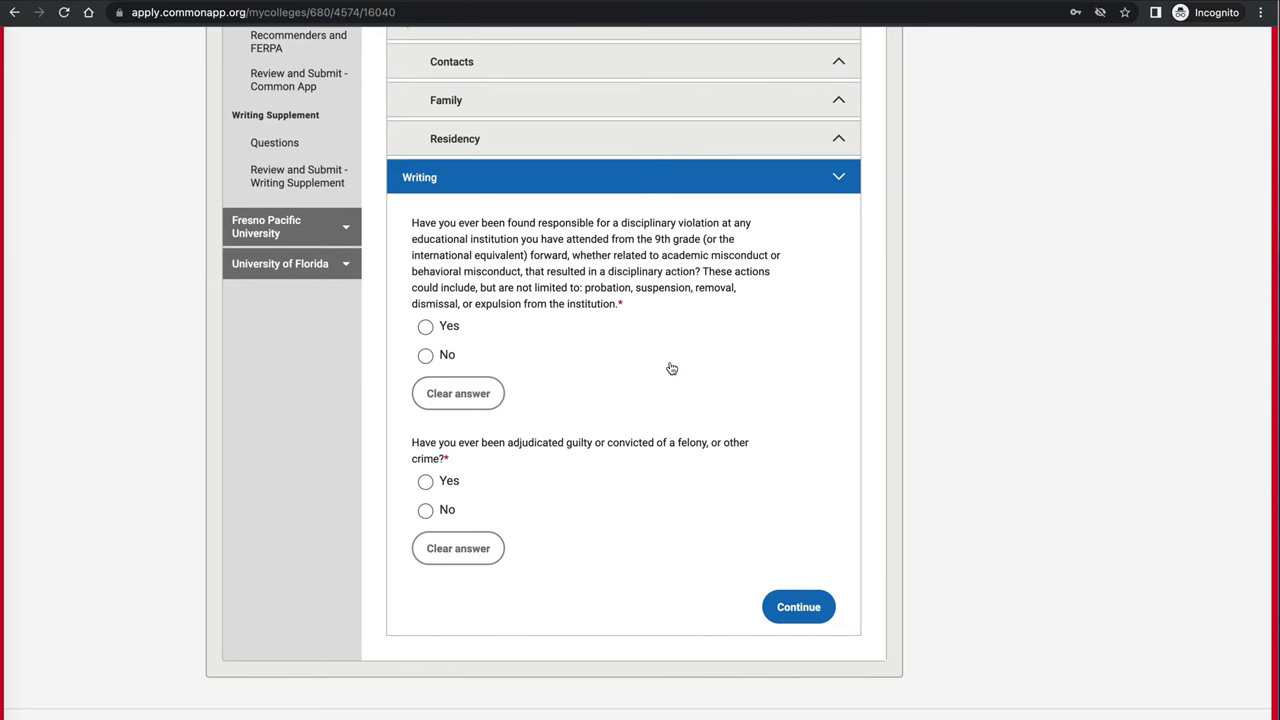
left_click(425, 355)
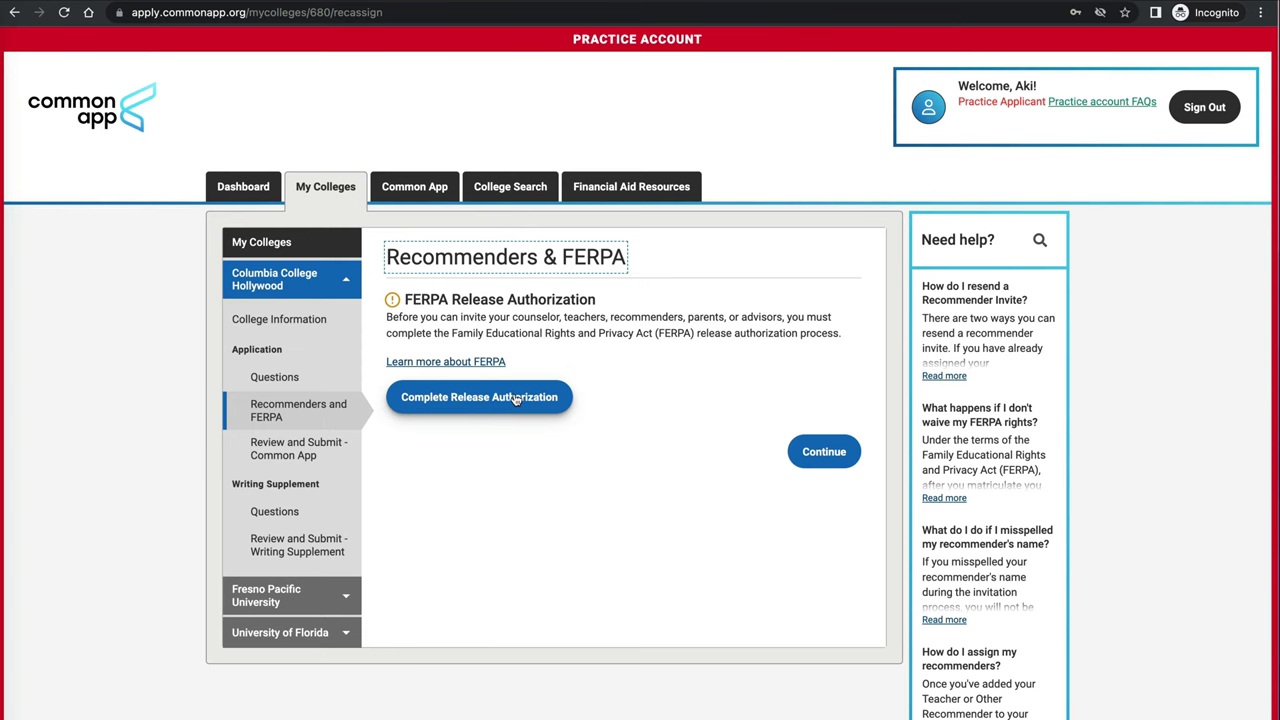
Complete the FERPA release authorization by waiving the right to review recommendations, sign it with the applicant's full name, and save it.
left_click(515, 398)
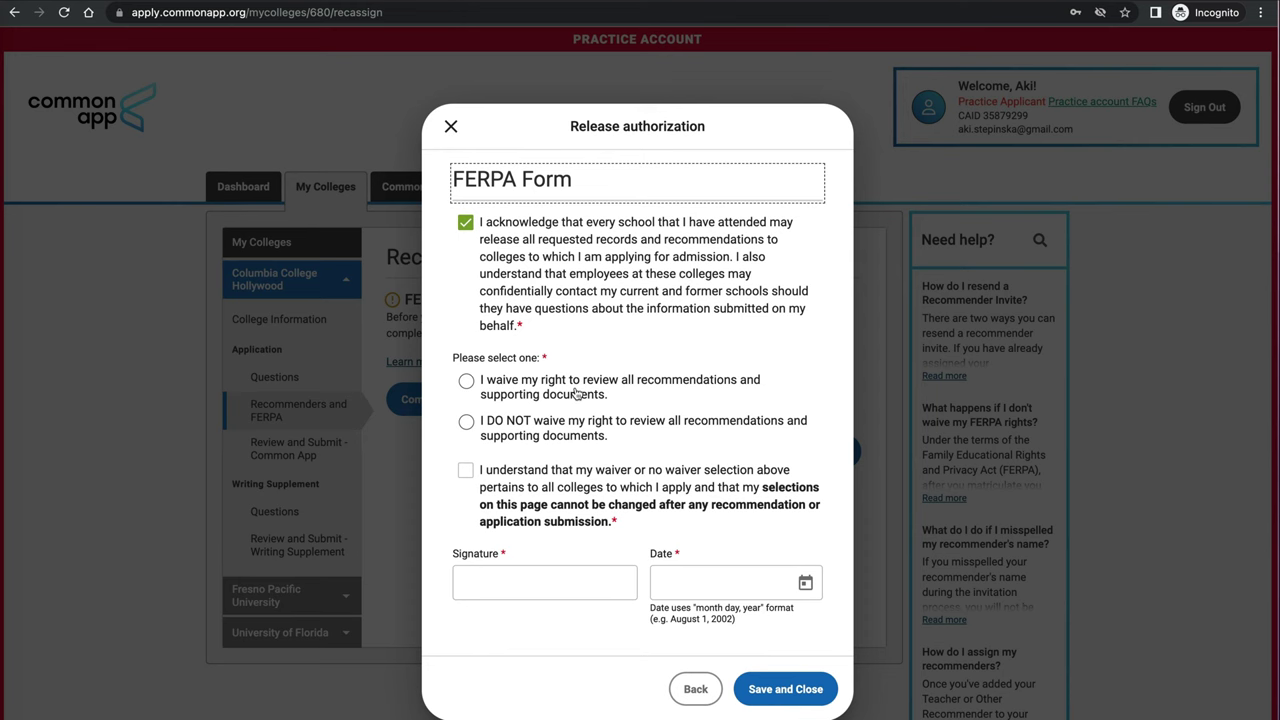
left_click(574, 435)
left_click(534, 586)
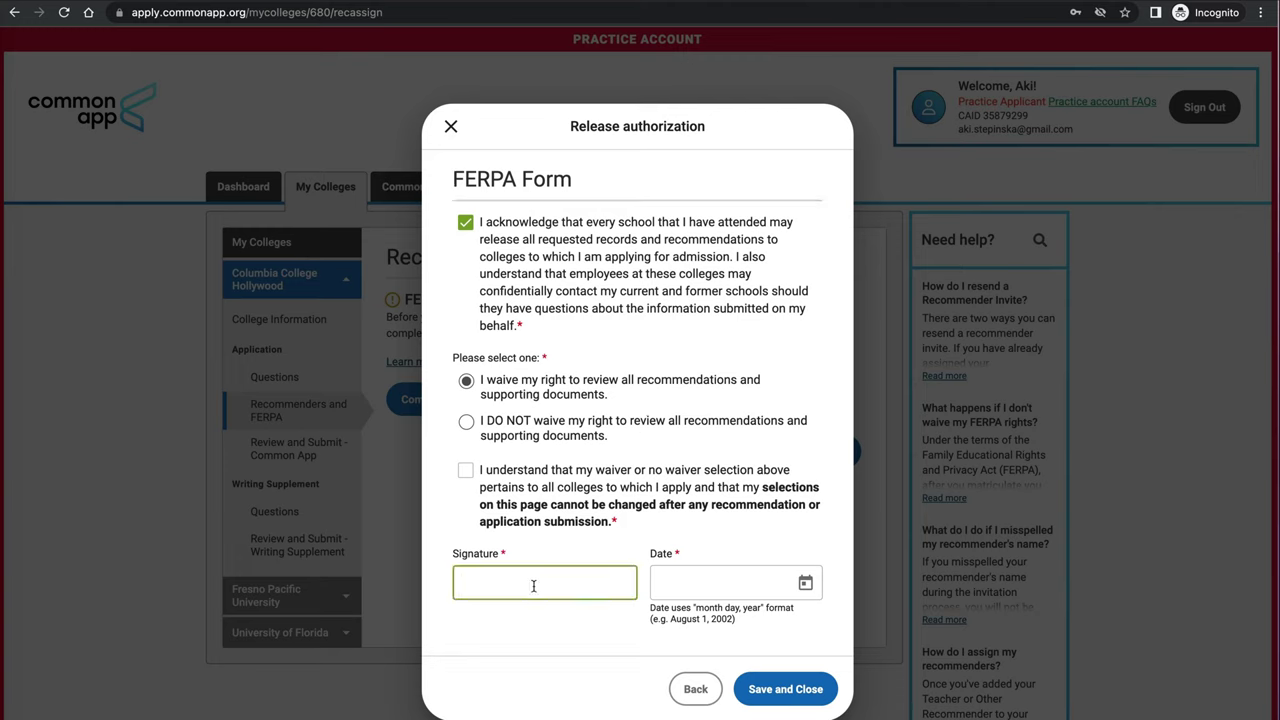
type("Aki LastName")
key("Tab")
left_click(790, 699)
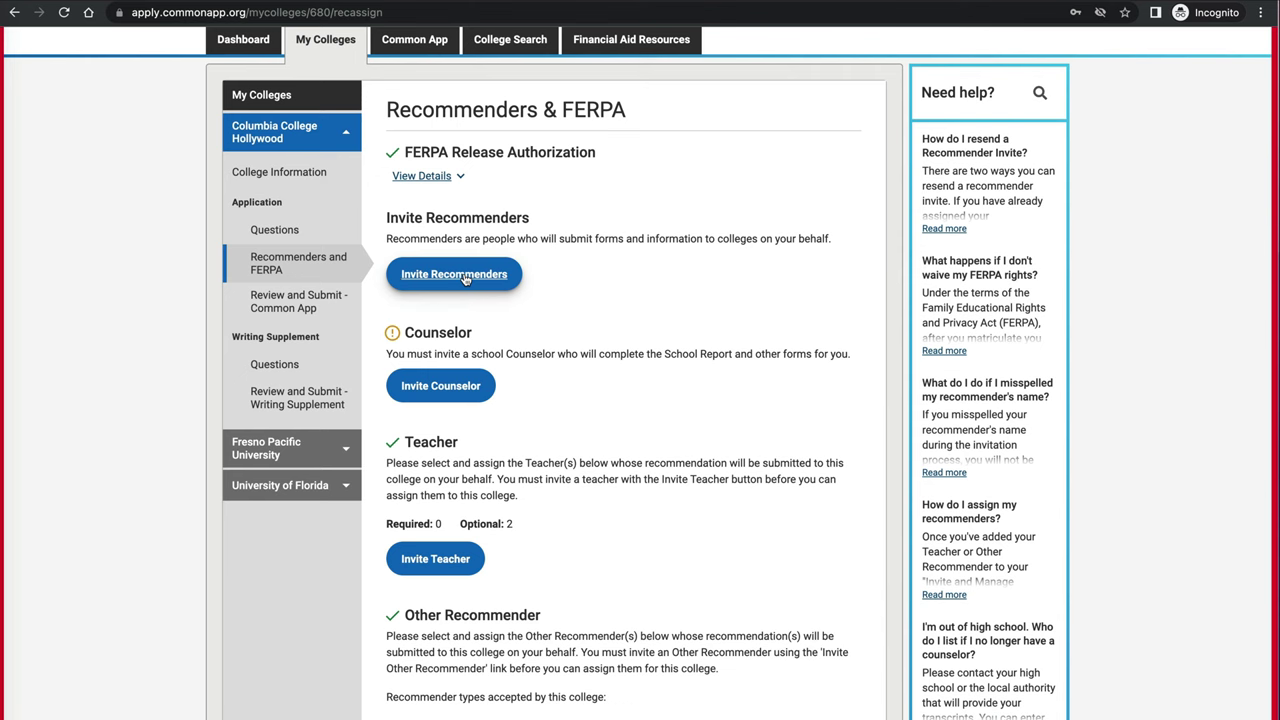
View the teacher invitation form for recommenders and cancel it without inviting anyone.
left_click(500, 277)
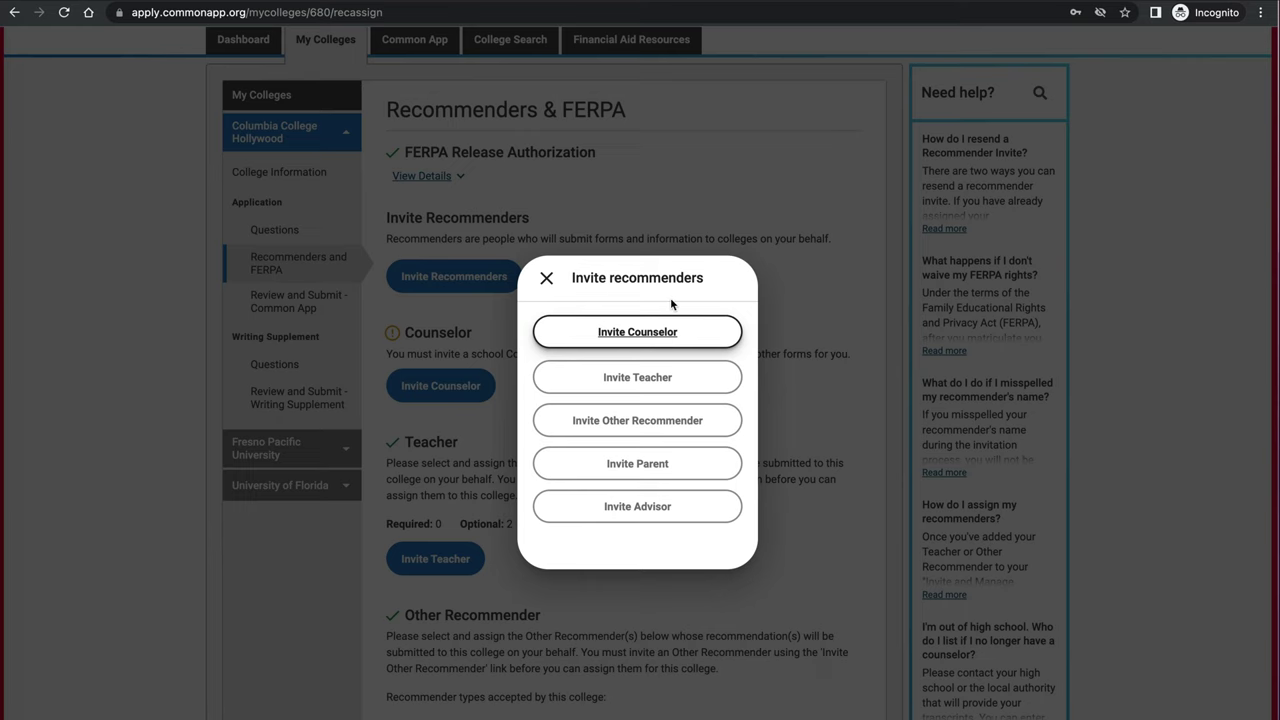
left_click(661, 372)
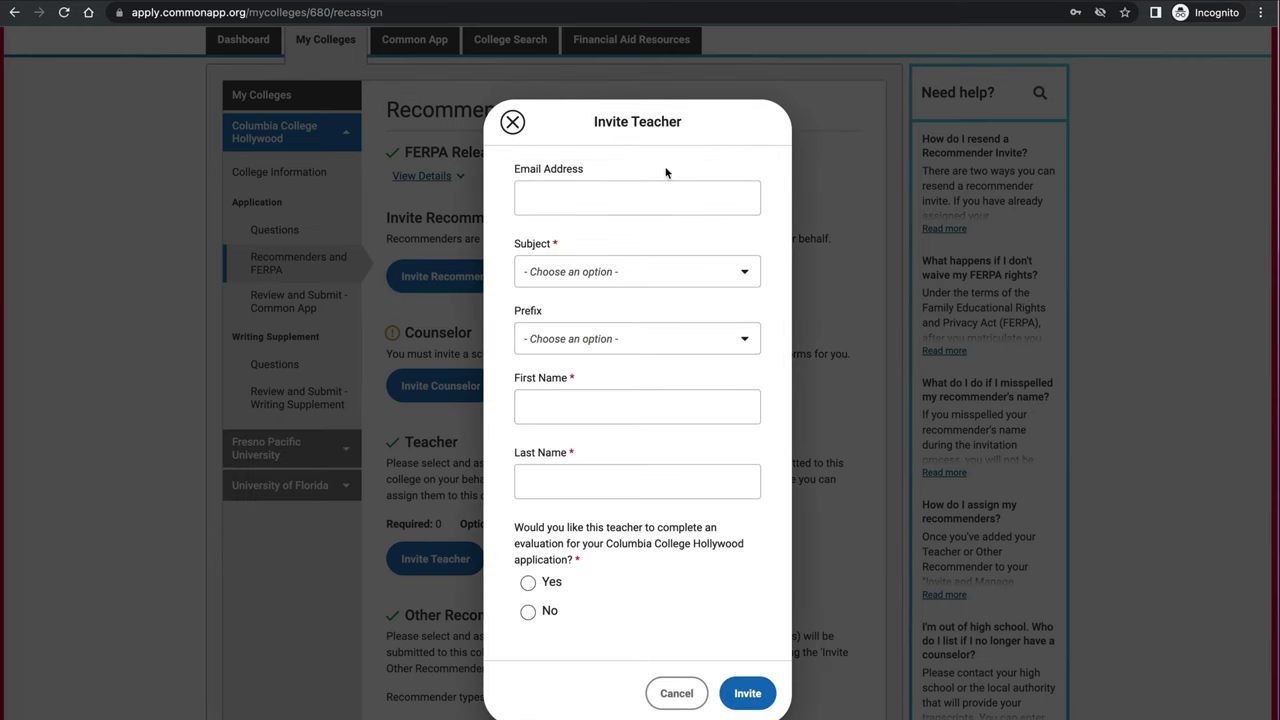
left_click(676, 692)
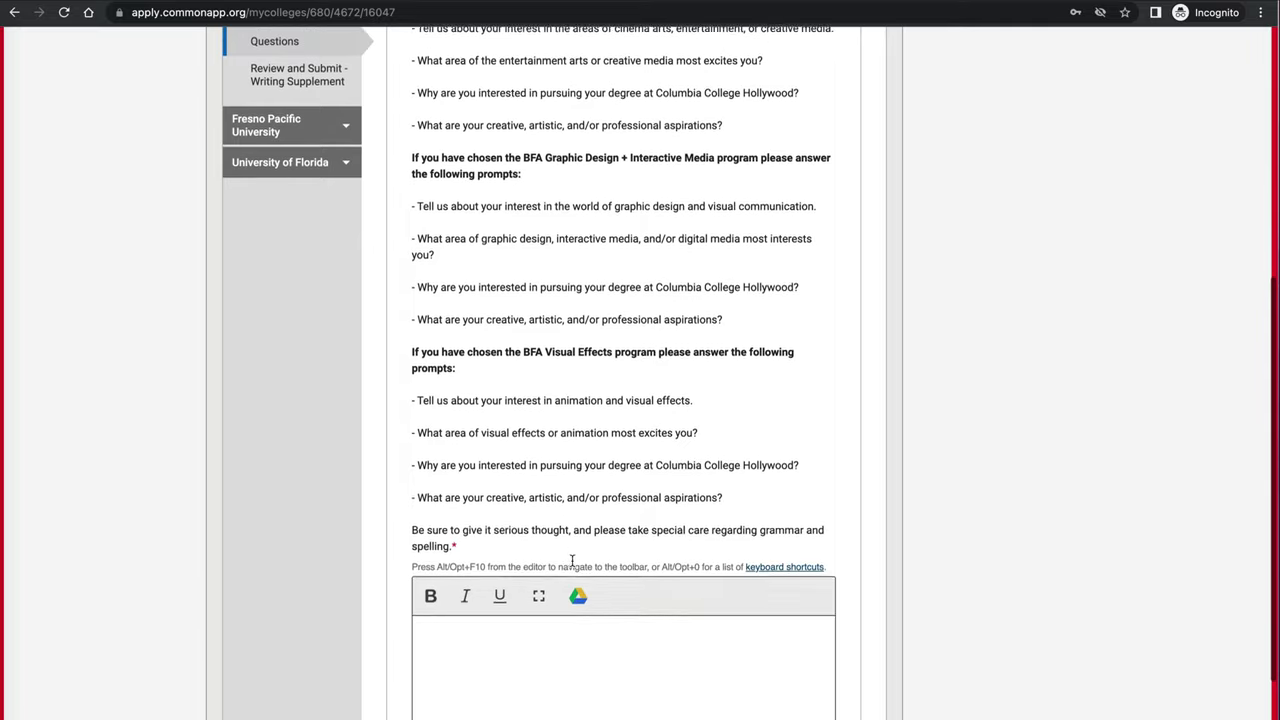
Examine the Columbia College Hollywood writing supplement prompts and the word limits of the essay field.
scroll(572, 565, "down", 3)
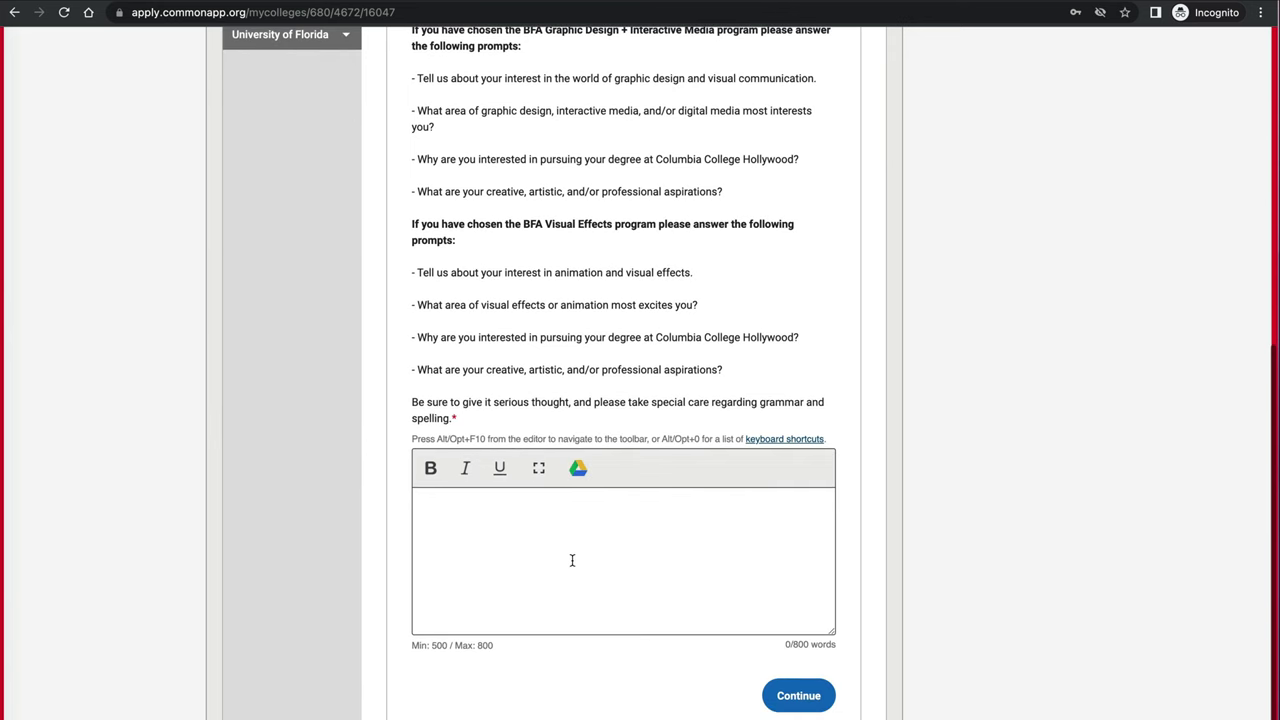
left_click_drag(500, 647, 455, 647)
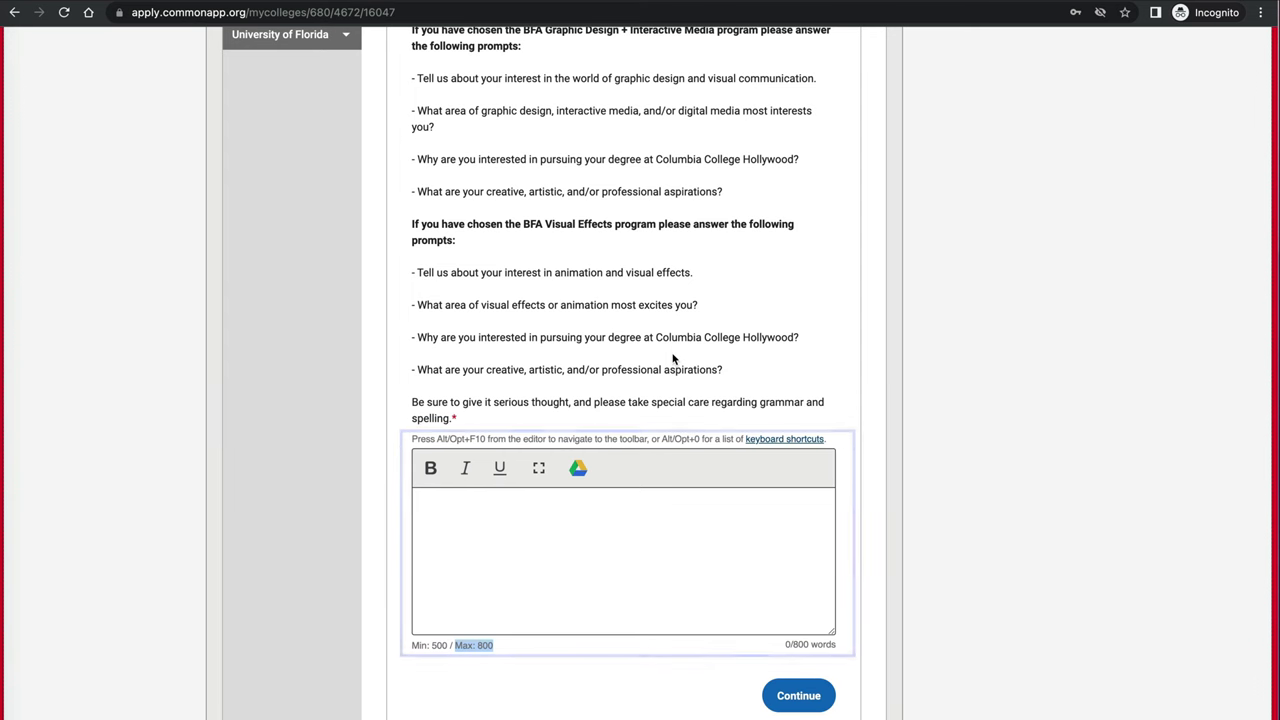
scroll(622, 424, "up", 6)
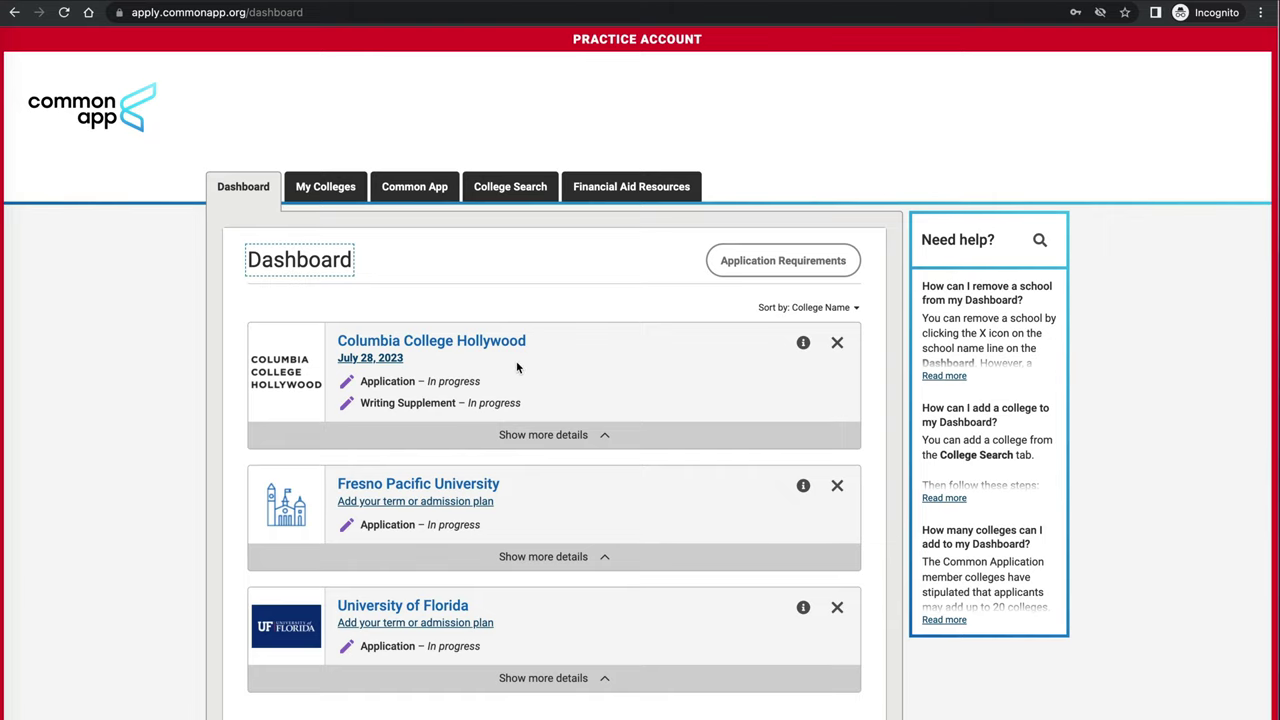
Expand the college details on the Dashboard and examine the Application Requirements table for My Colleges Only.
left_click(605, 678)
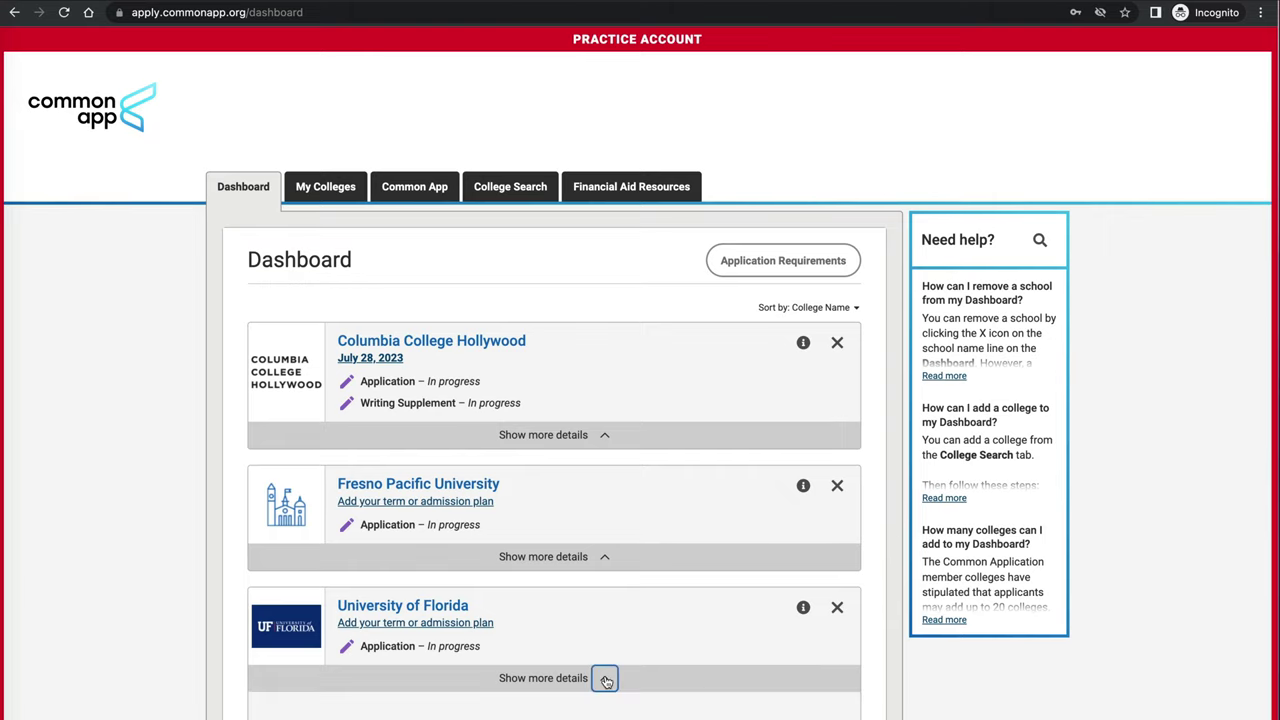
scroll(605, 680, "down", 4)
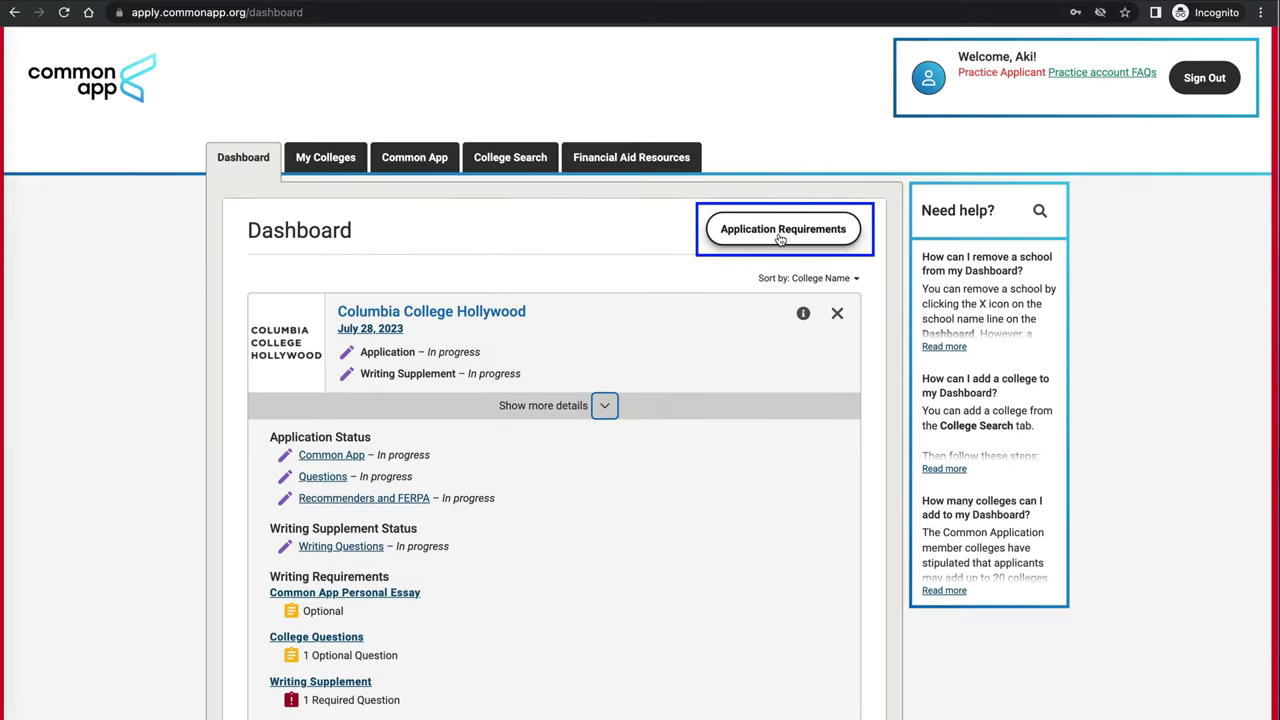
left_click(781, 239)
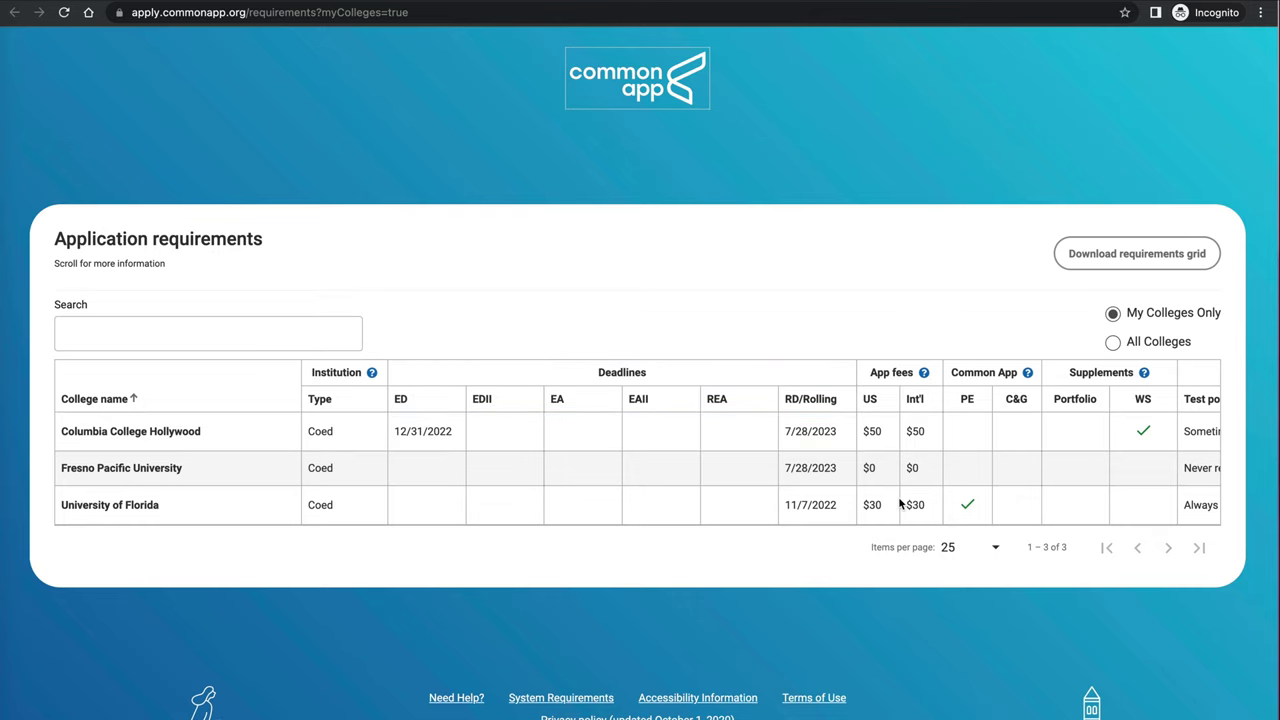
scroll(900, 503, "right", 5)
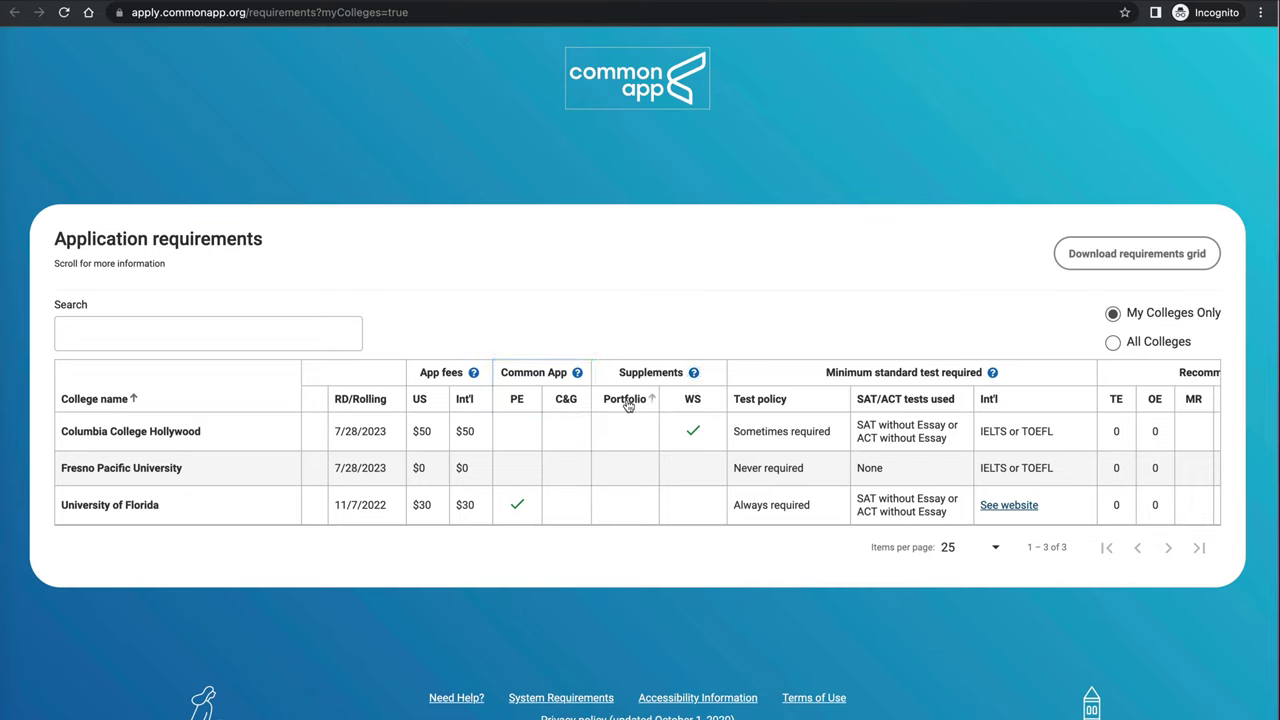
scroll(628, 404, "right", 2)
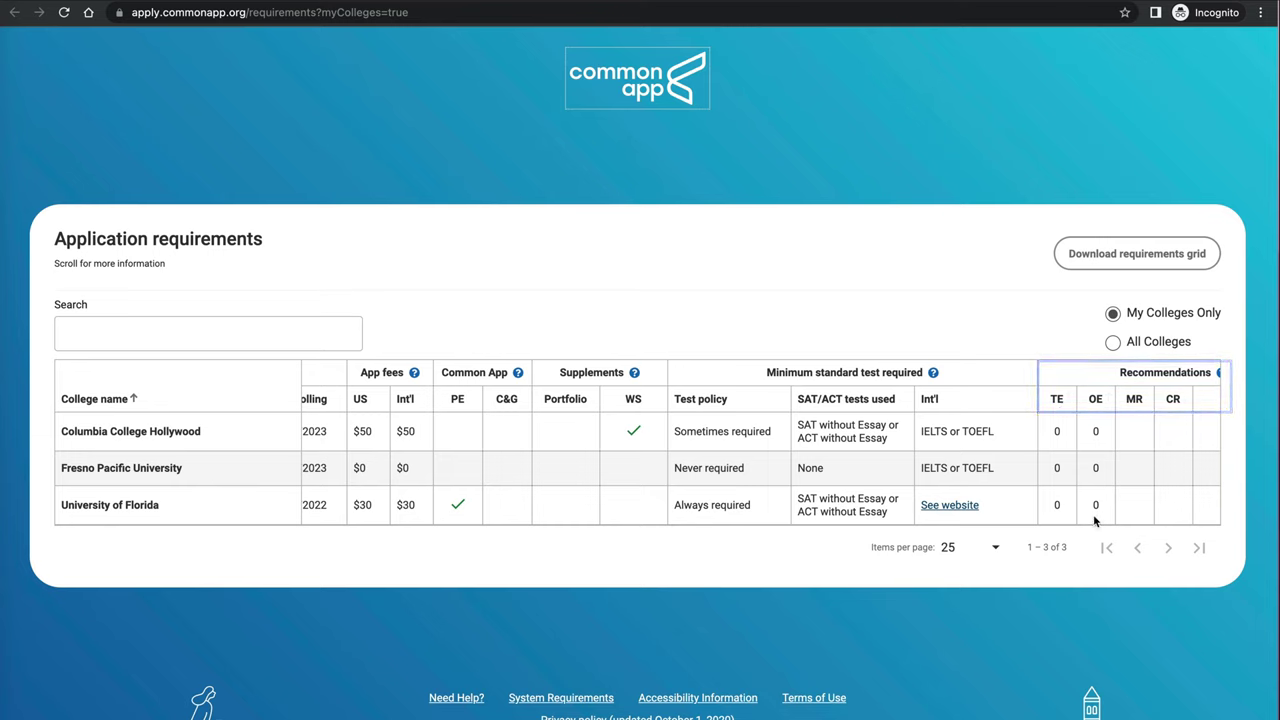
scroll(1104, 428, "right", 2)
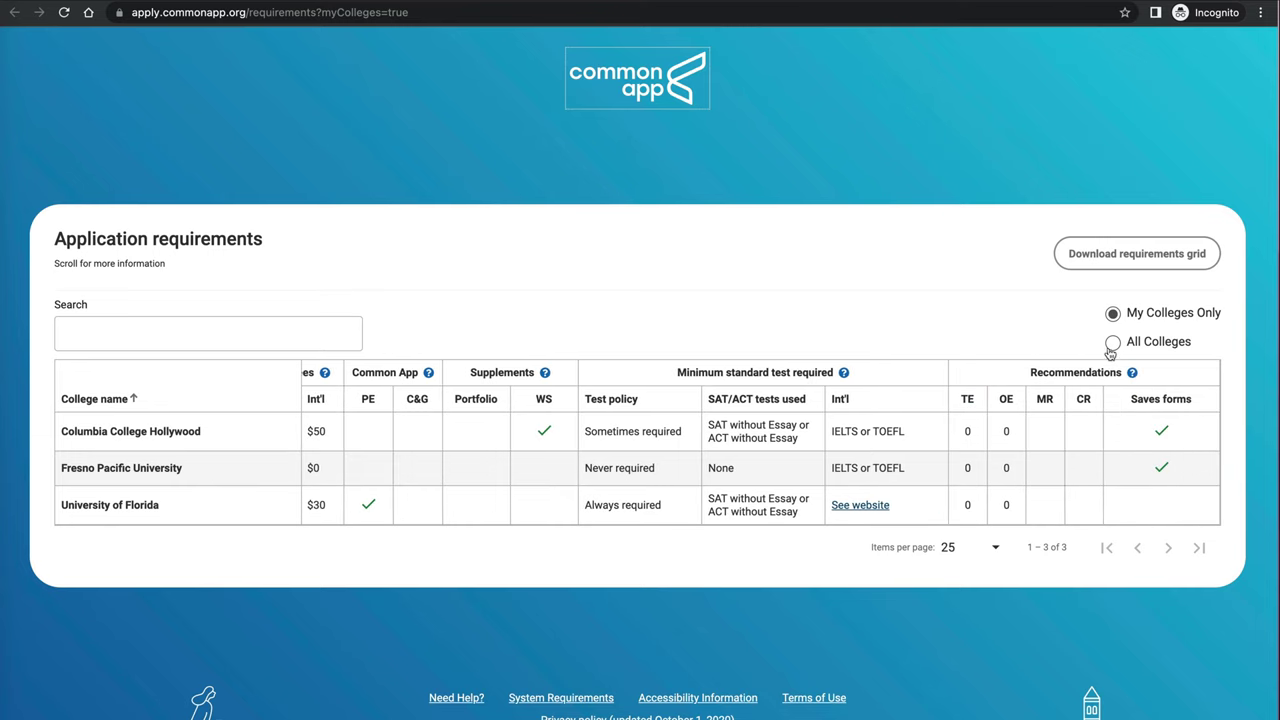
Show all colleges in the Application Requirements table and advance to its next page.
left_click(1111, 343)
scroll(1115, 347, "down", 1)
scroll(1097, 499, "down", 8)
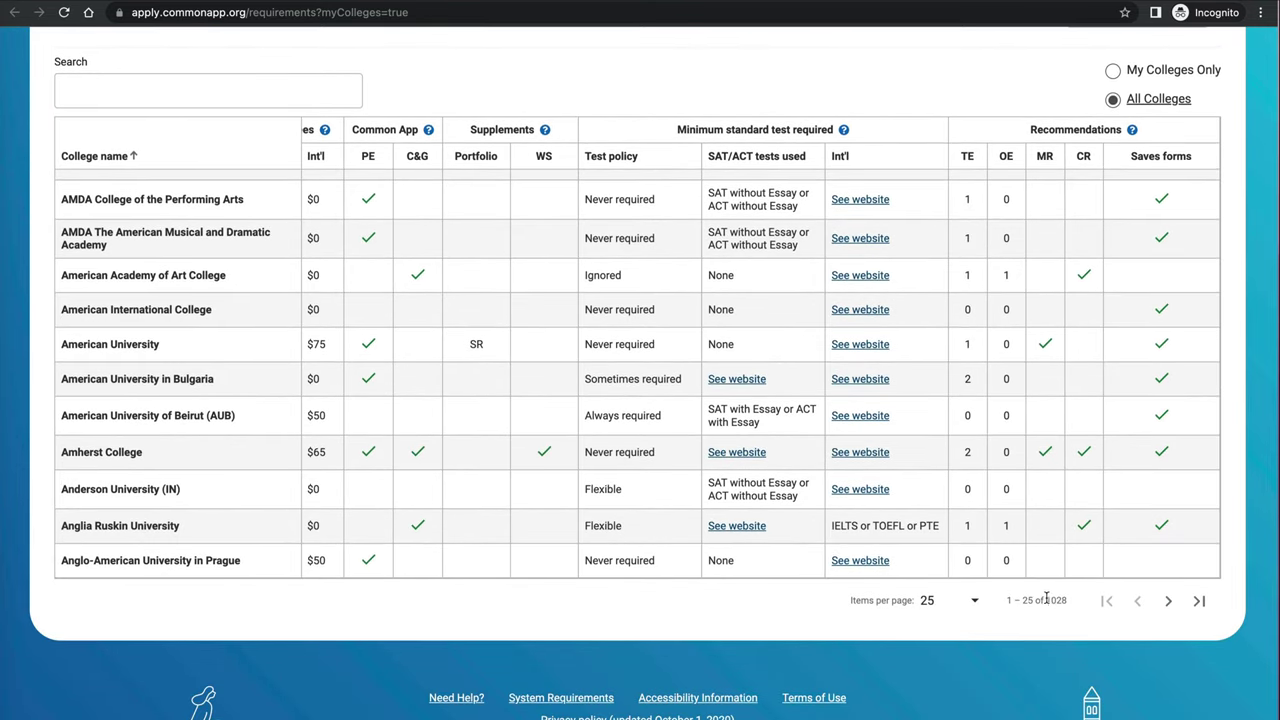
left_click(1168, 604)
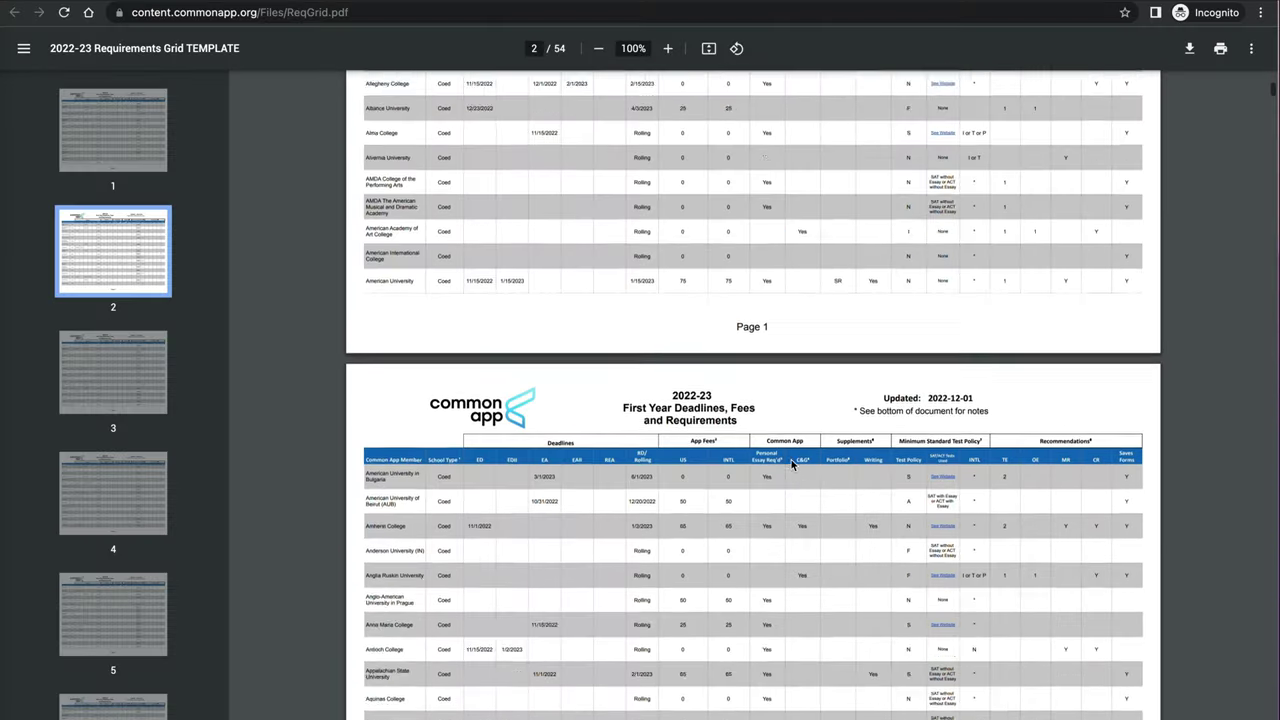
Browse the 2022-23 requirements grid PDF and reopen it from the My Colleges Only requirements view.
scroll(792, 430, "down", 20)
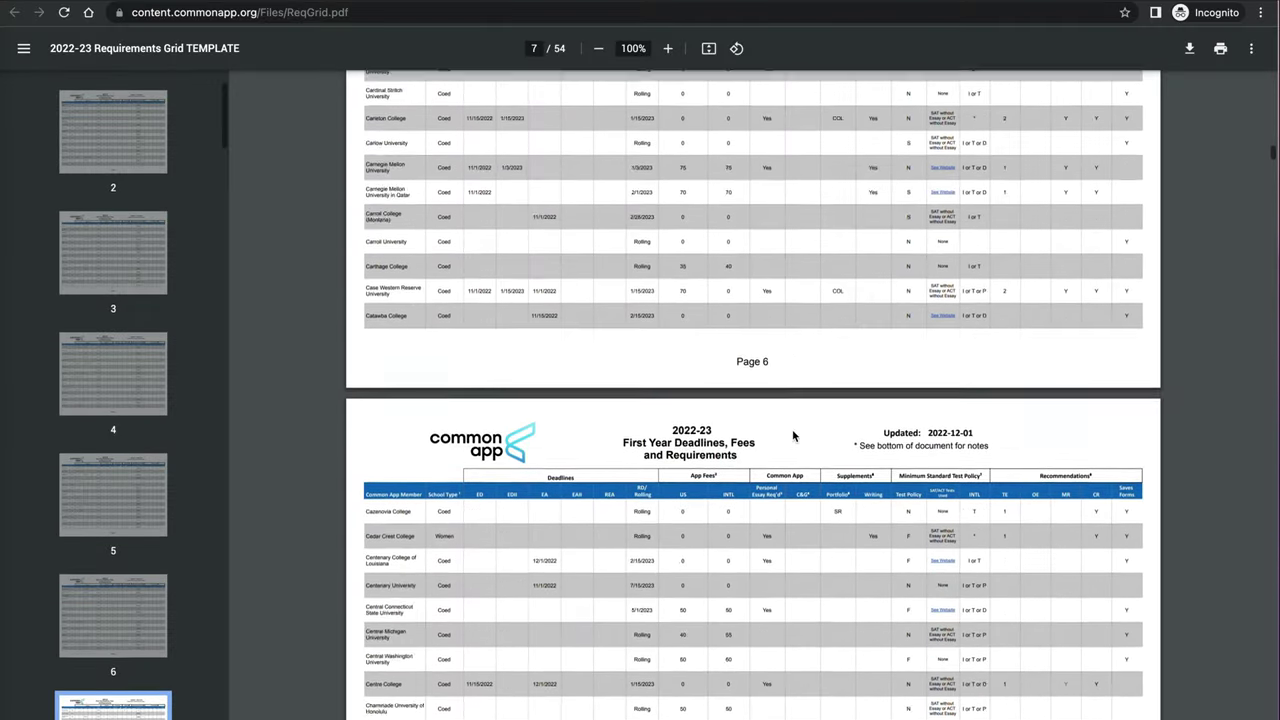
scroll(793, 435, "down", 15)
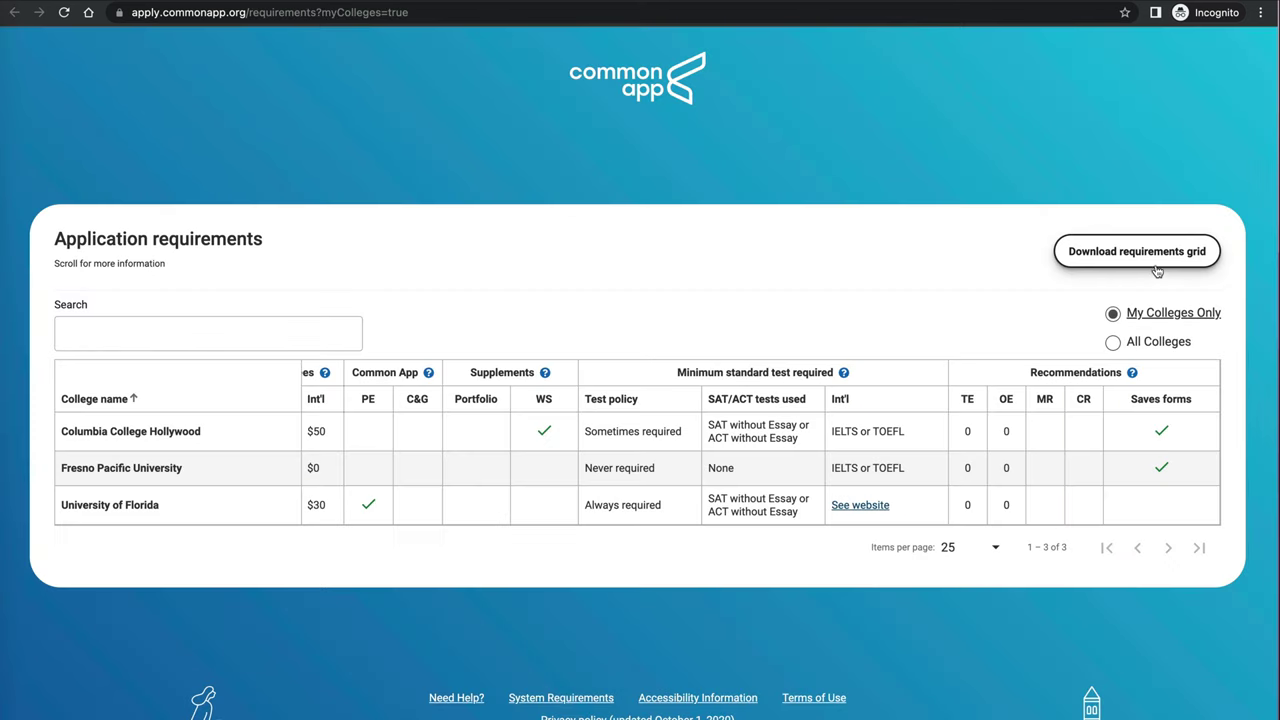
left_click(1153, 257)
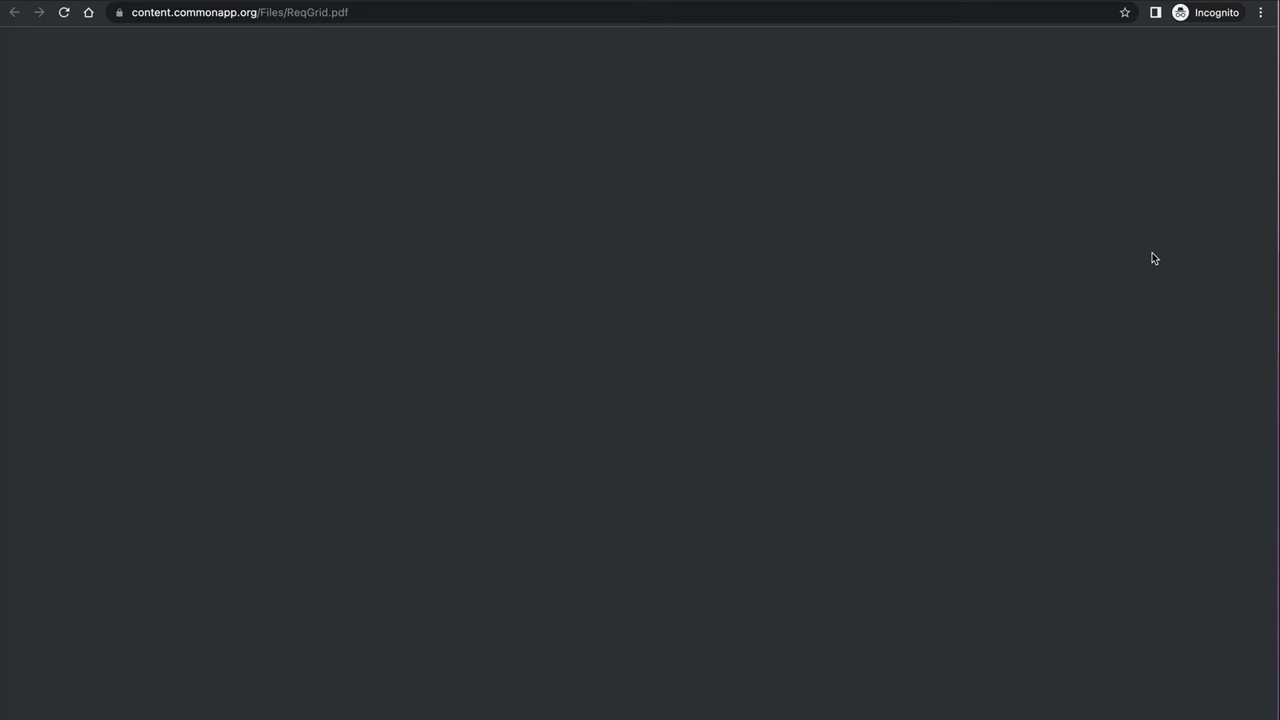
scroll(957, 400, "down", 10)
scroll(957, 400, "up", 15)
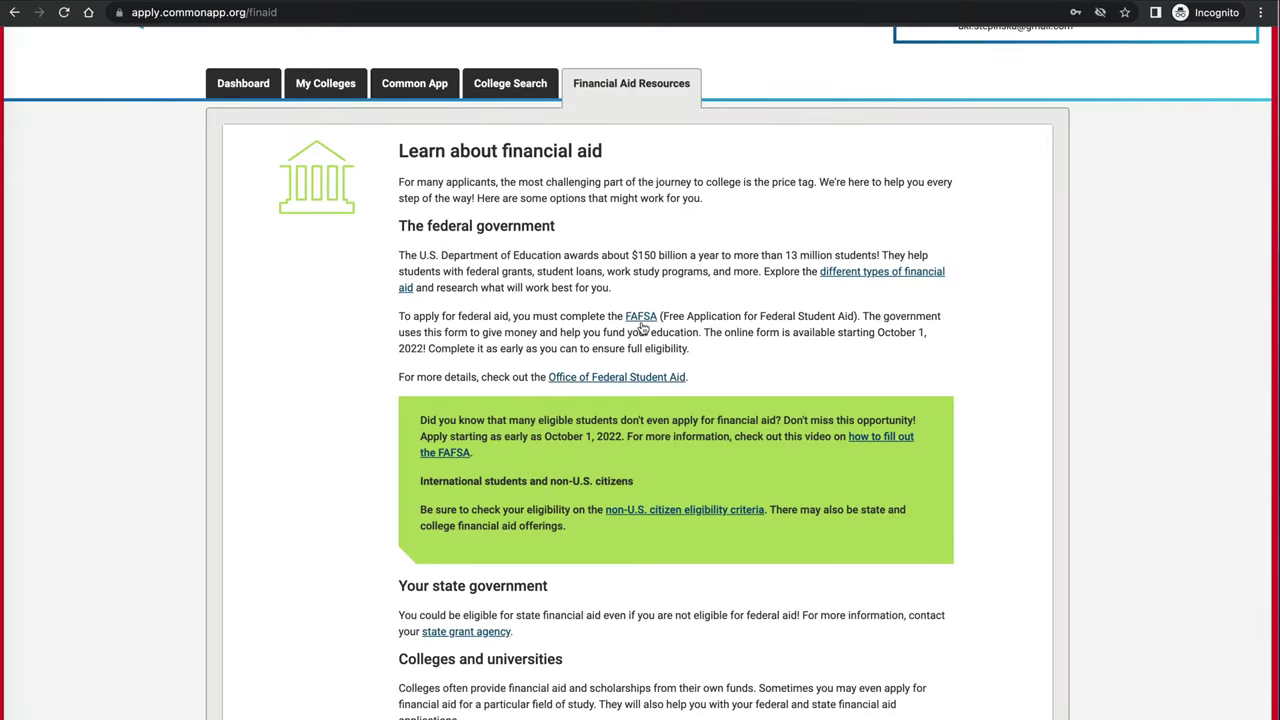
Open the FAFSA page linked in the federal government section of Financial Aid Resources.
left_click(640, 322)
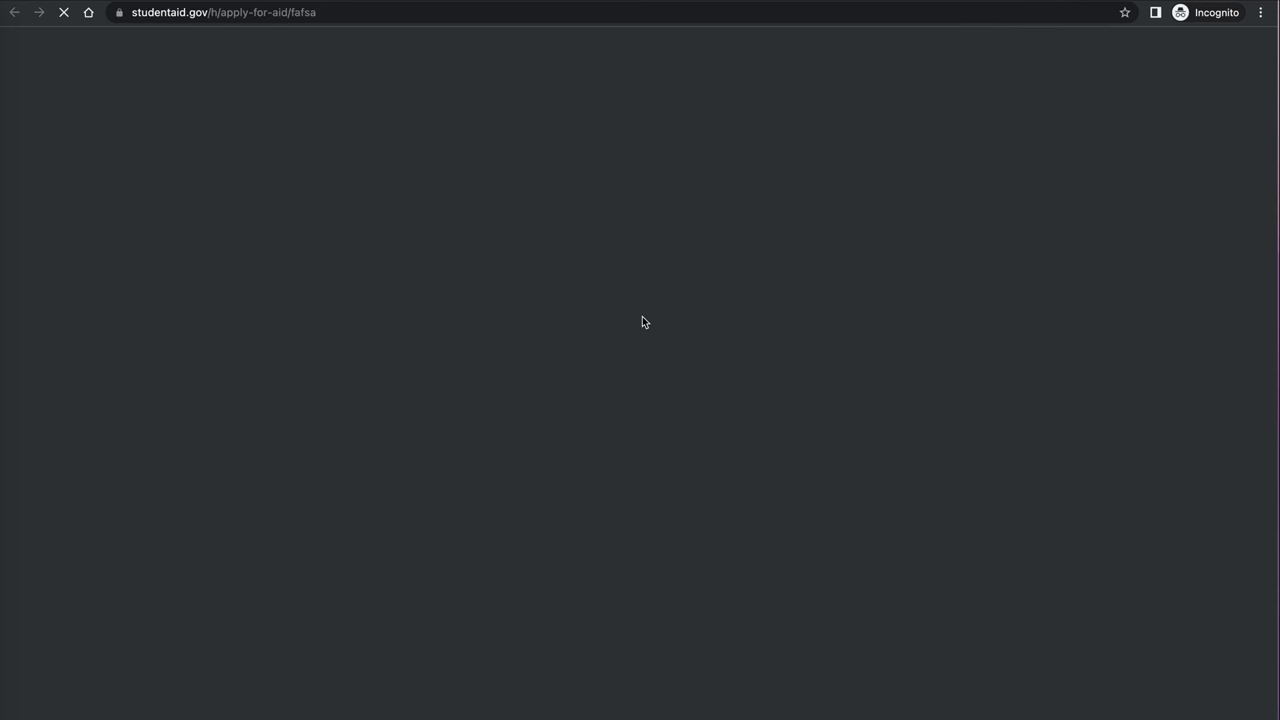